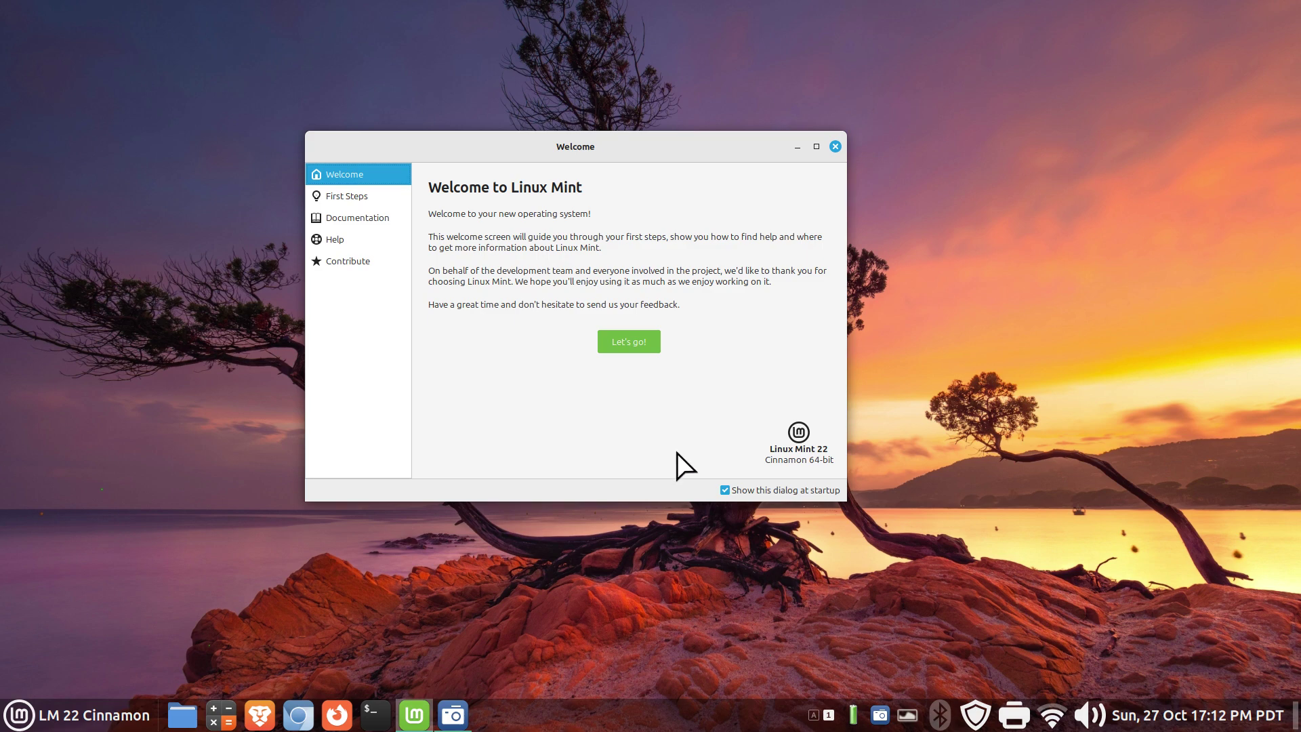
Find the Kdeconnect package in the Software Manager, view its details page, and close the window.
click(837, 145)
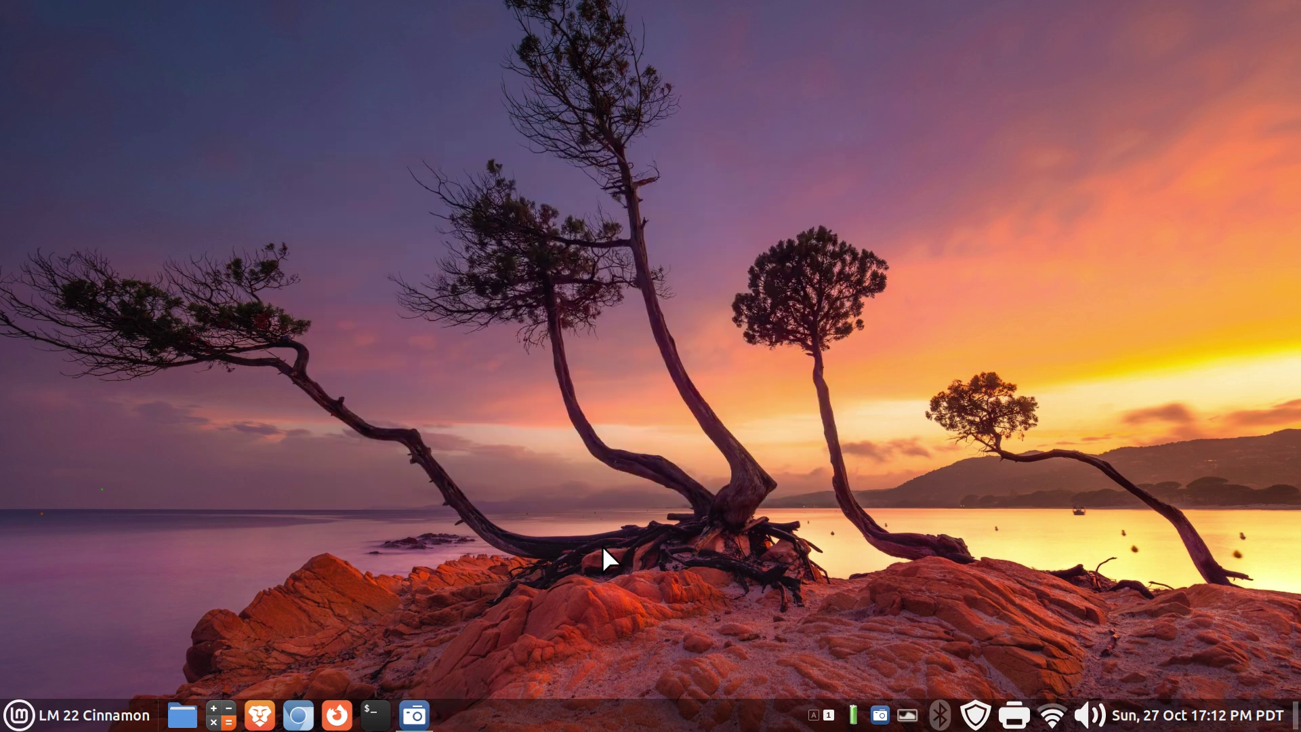
click(15, 714)
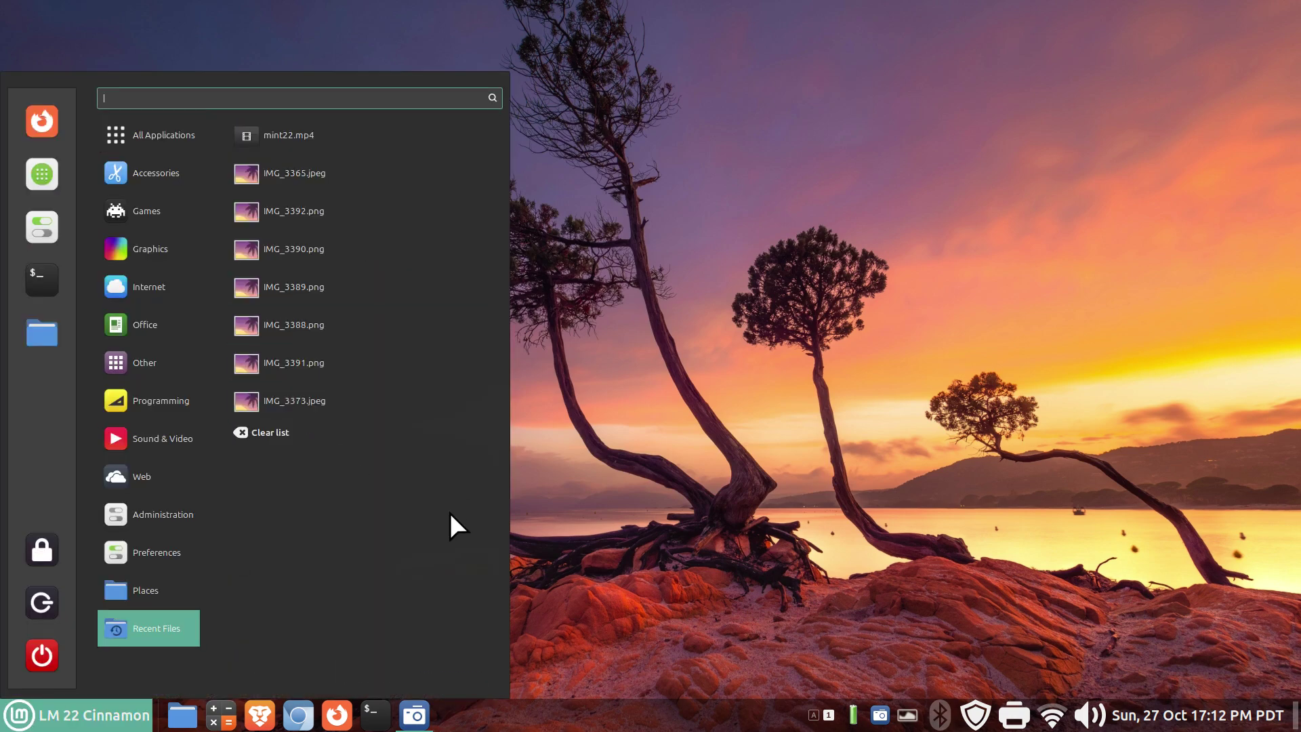
click(42, 174)
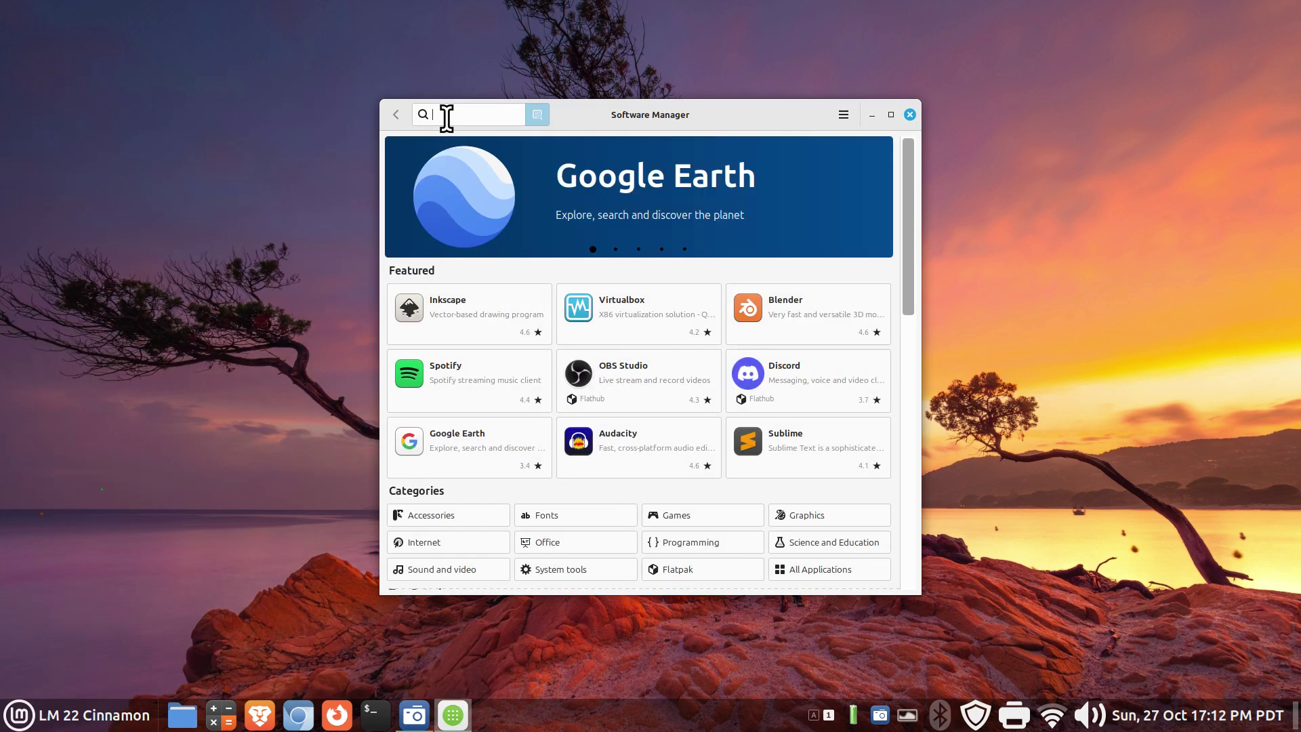
text(kde connect)
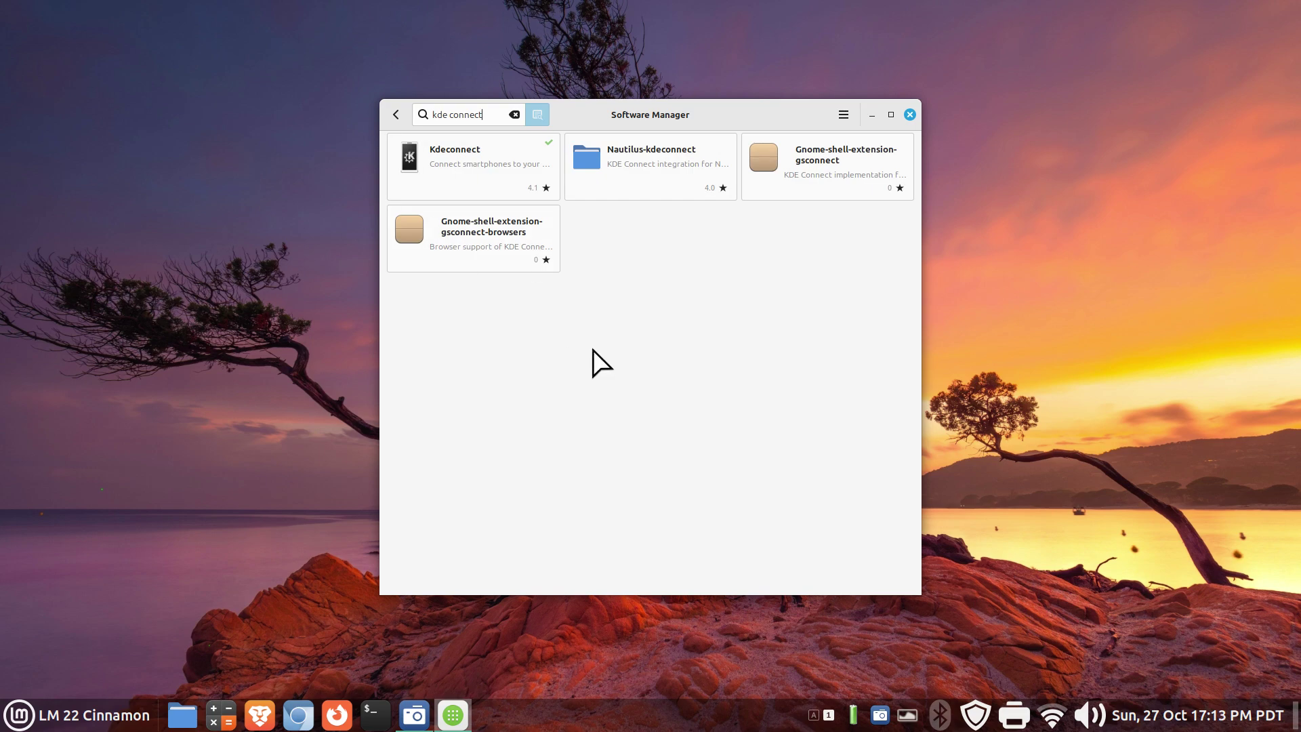
click(446, 172)
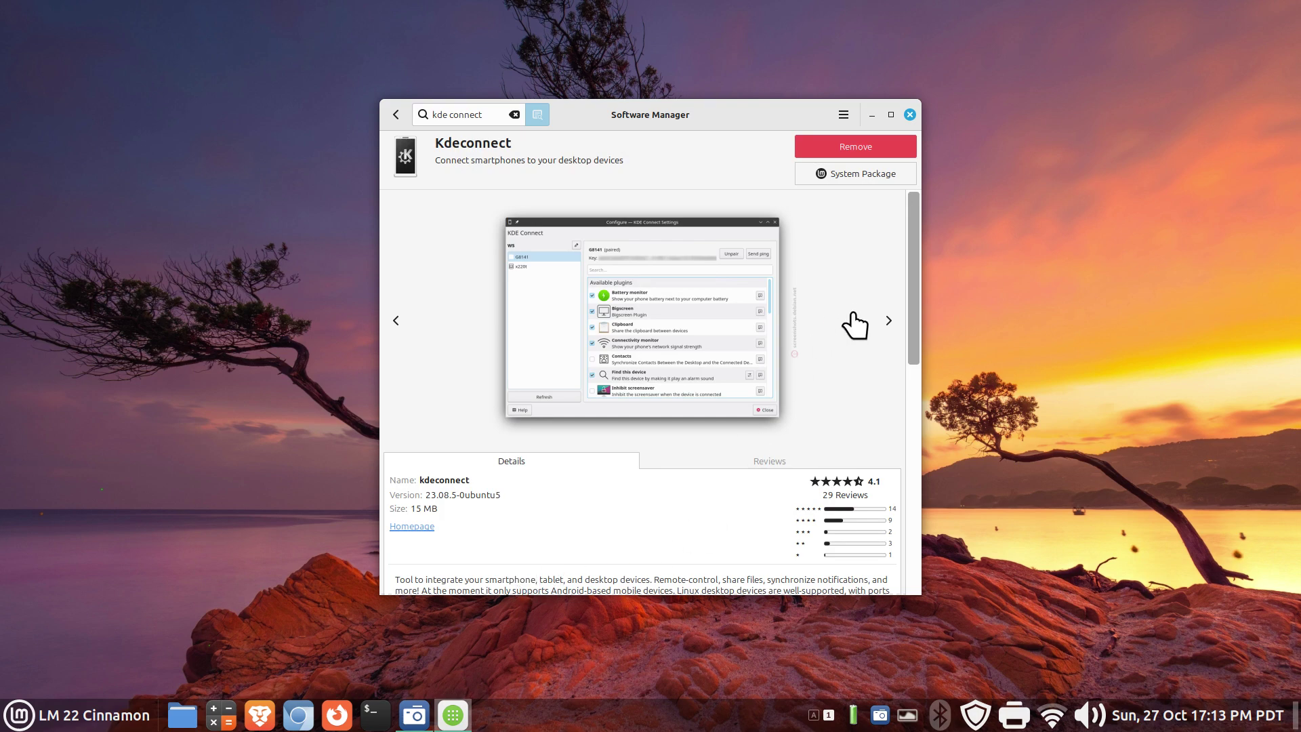
click(909, 115)
Find KDE Connect among the installed applications and add it to the menu favorites and the panel launchers beside the file manager.
click(53, 722)
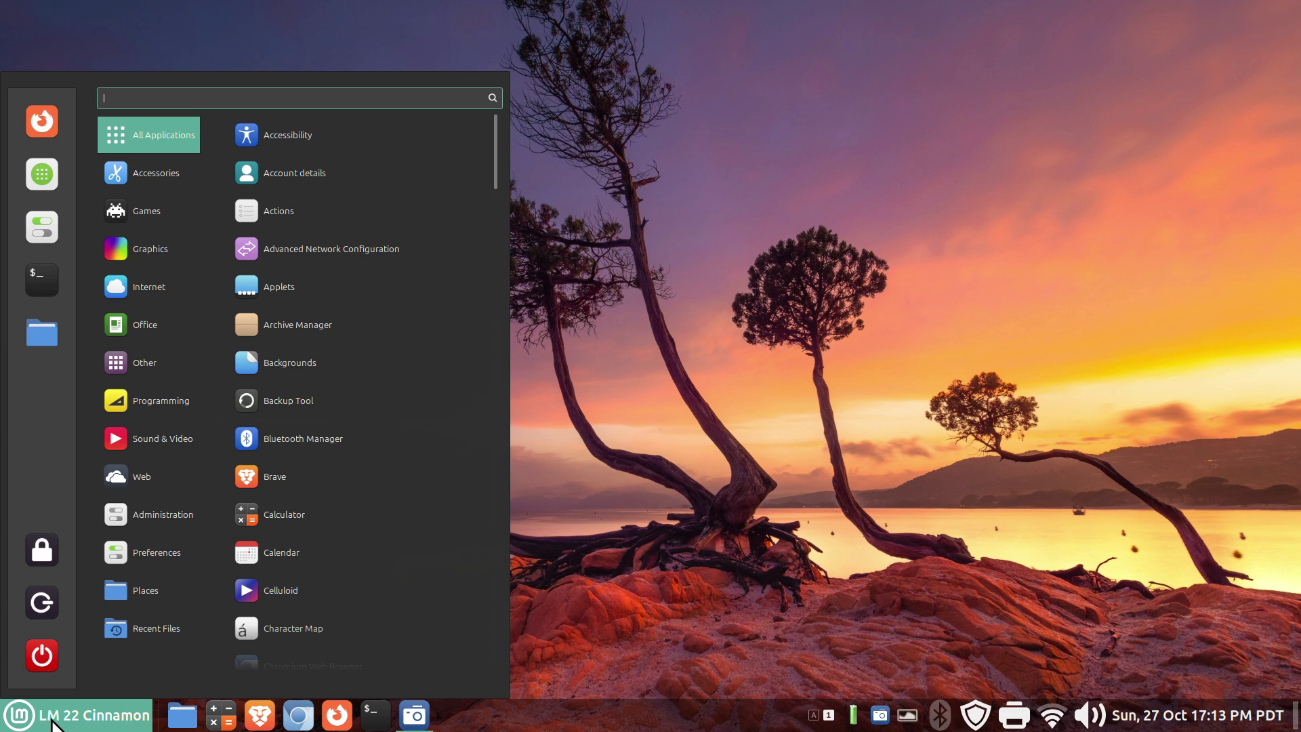
text(kde)
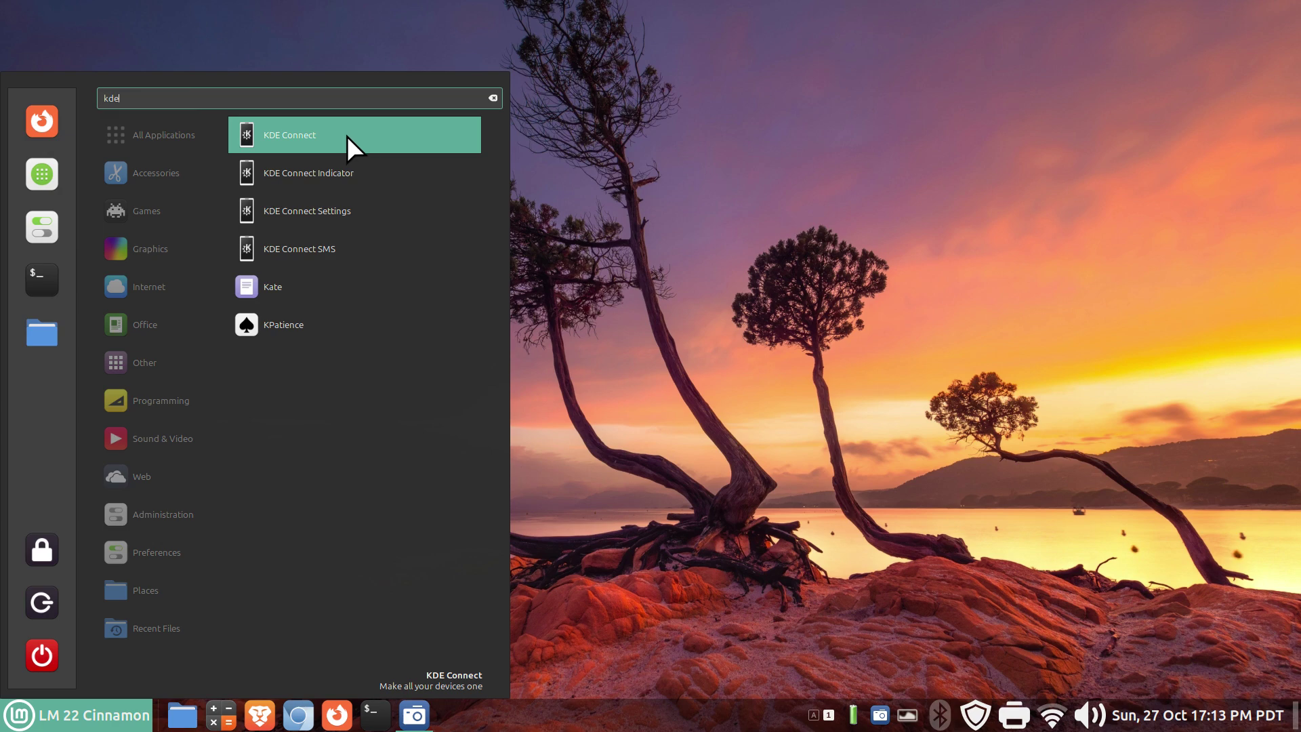
right_click(289, 131)
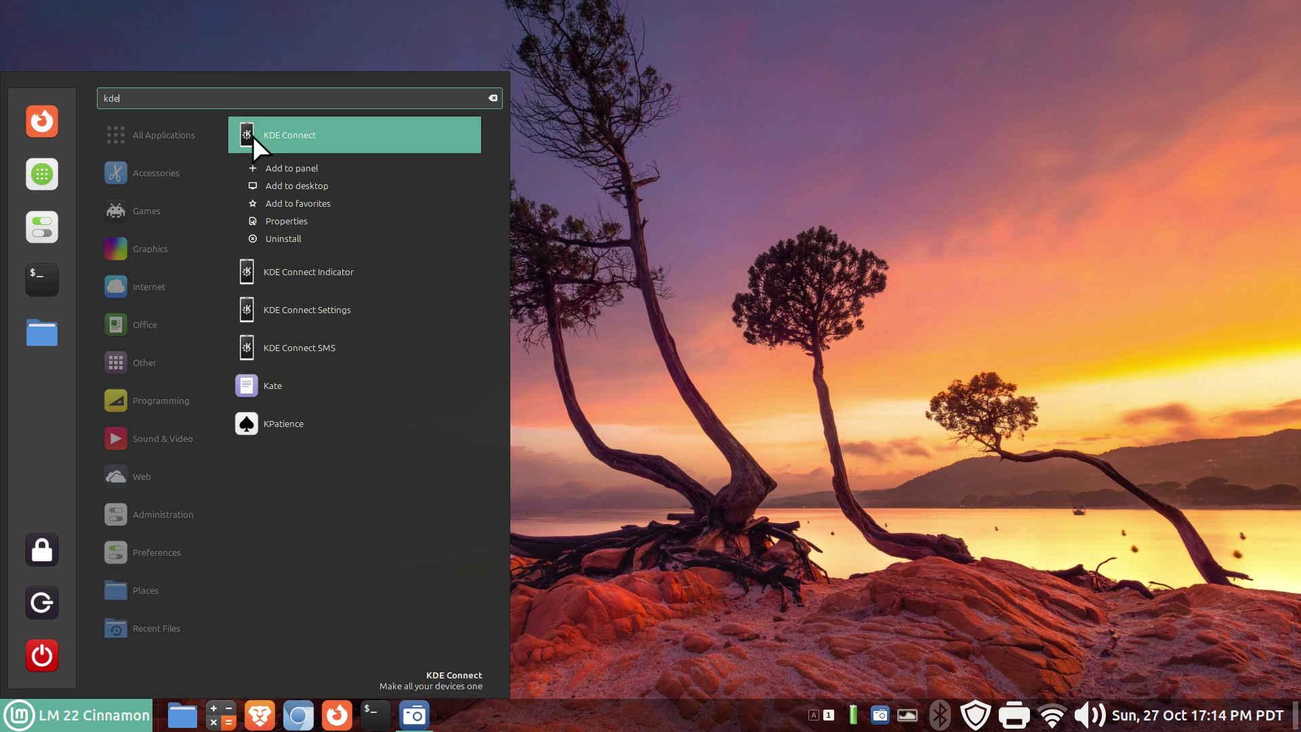
drag(247, 133, 35, 209)
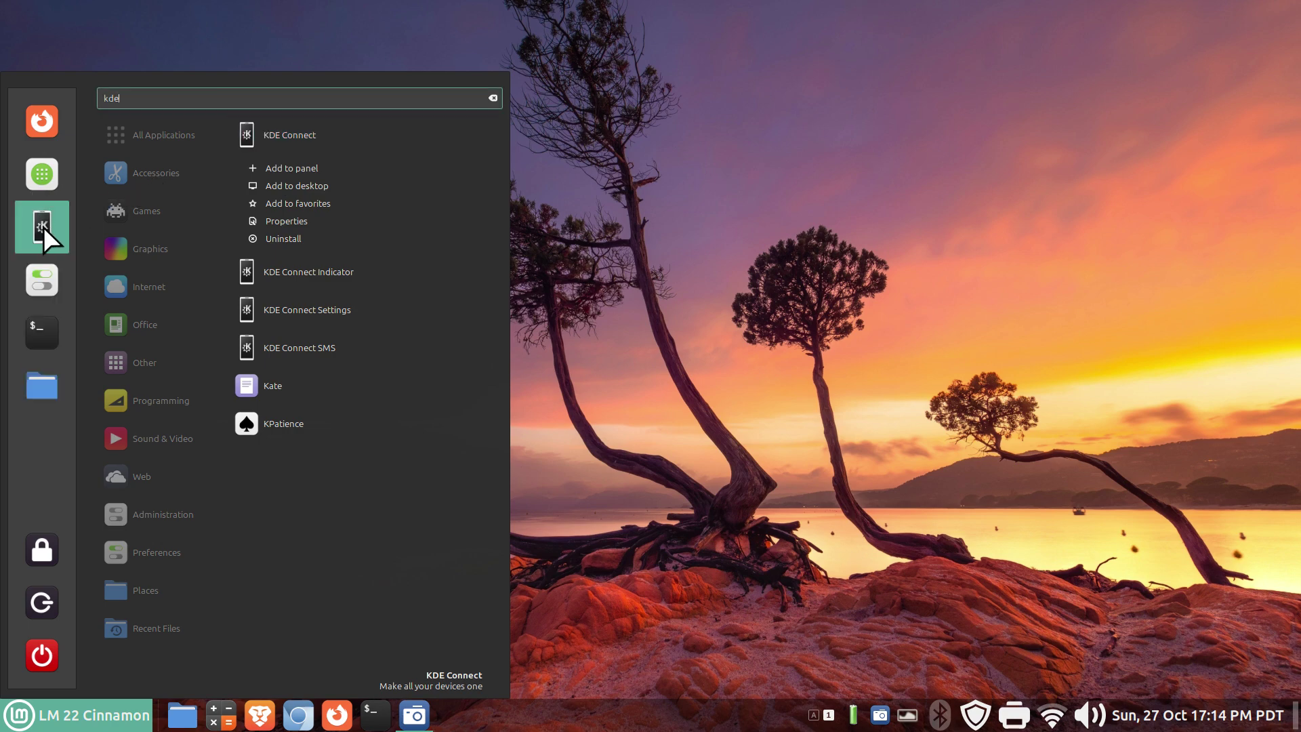
drag(39, 222, 213, 722)
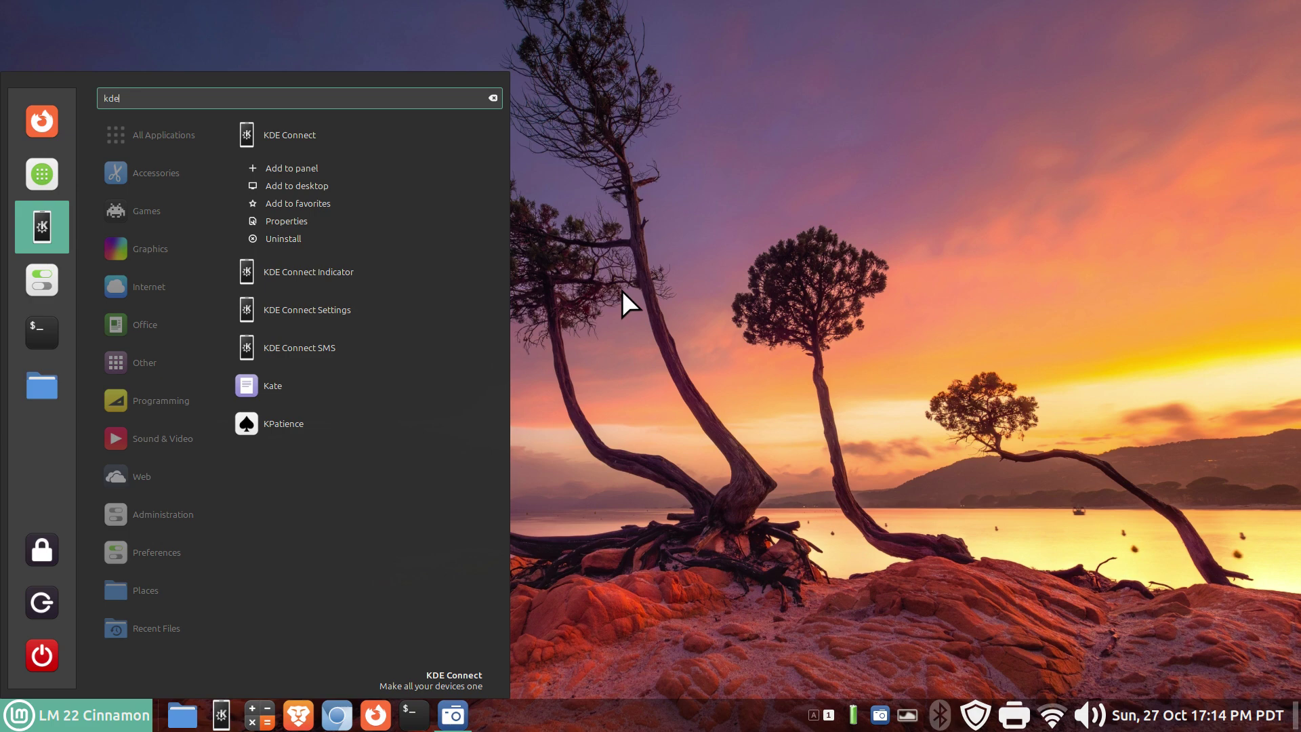
key(Escape)
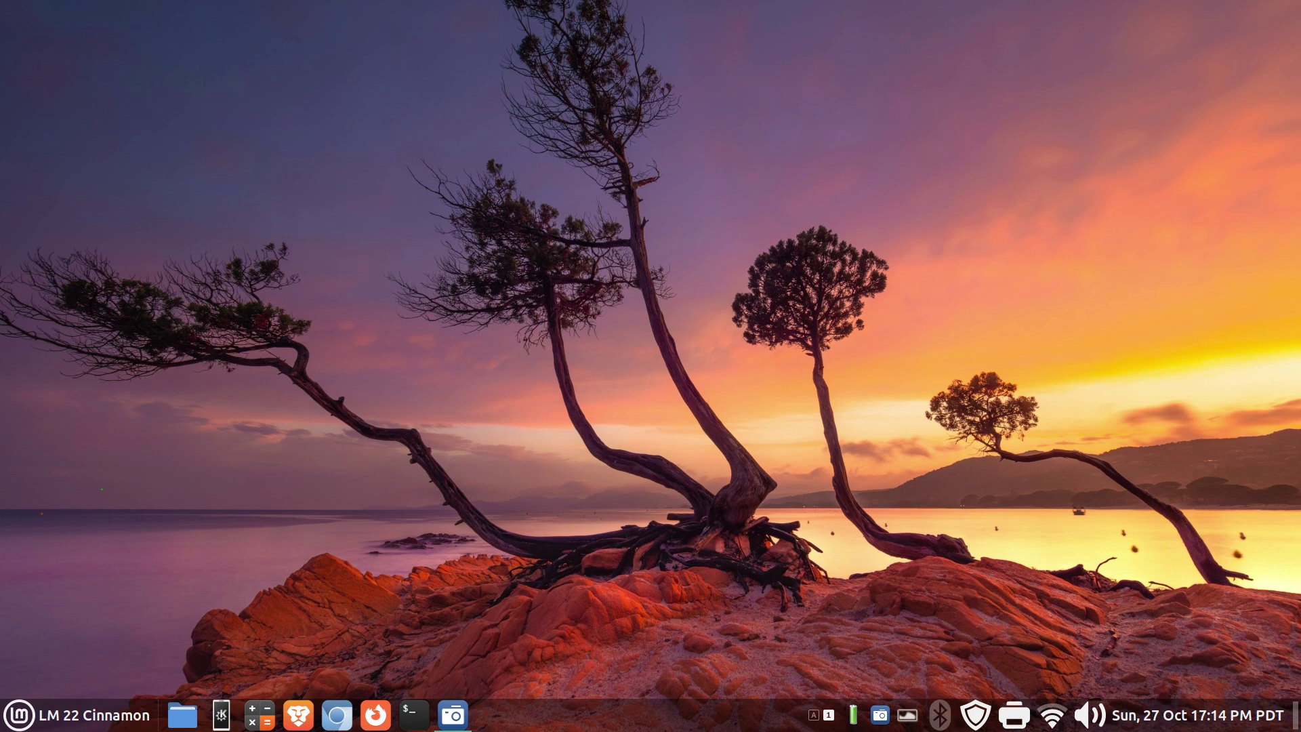
right_click(686, 714)
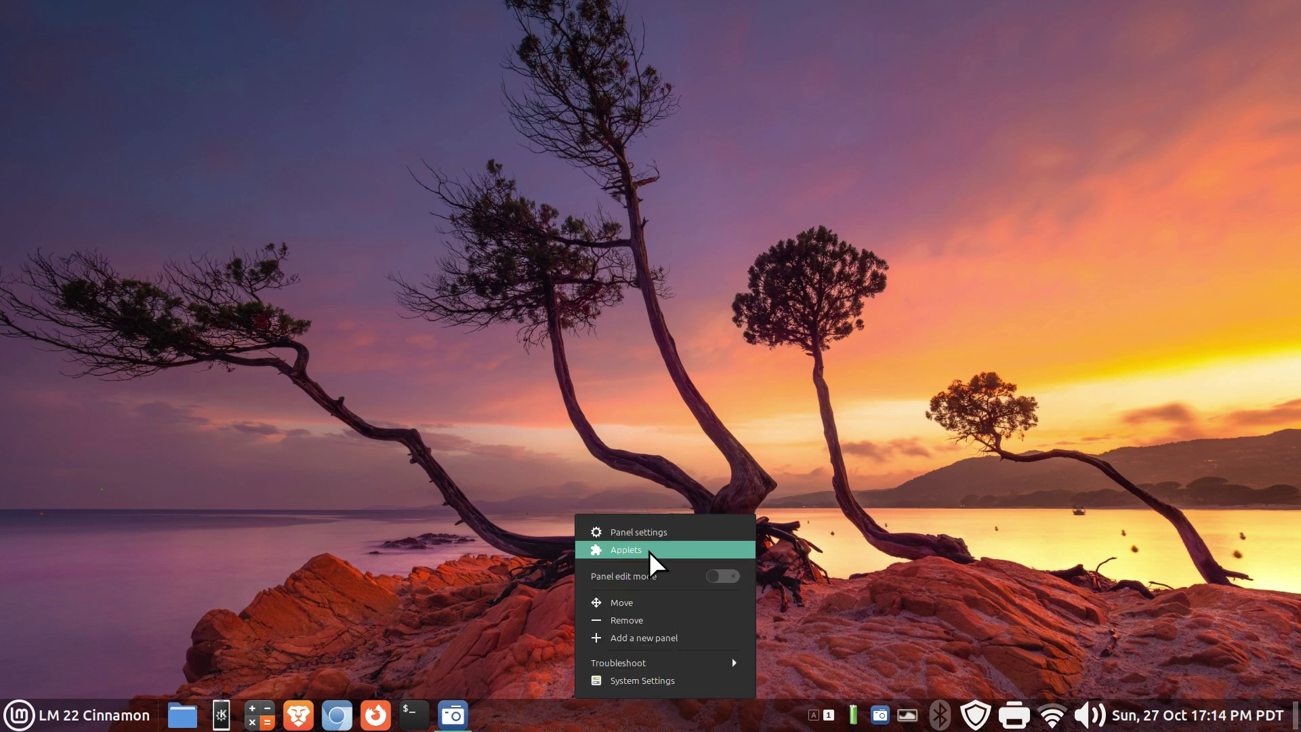
click(285, 552)
click(19, 716)
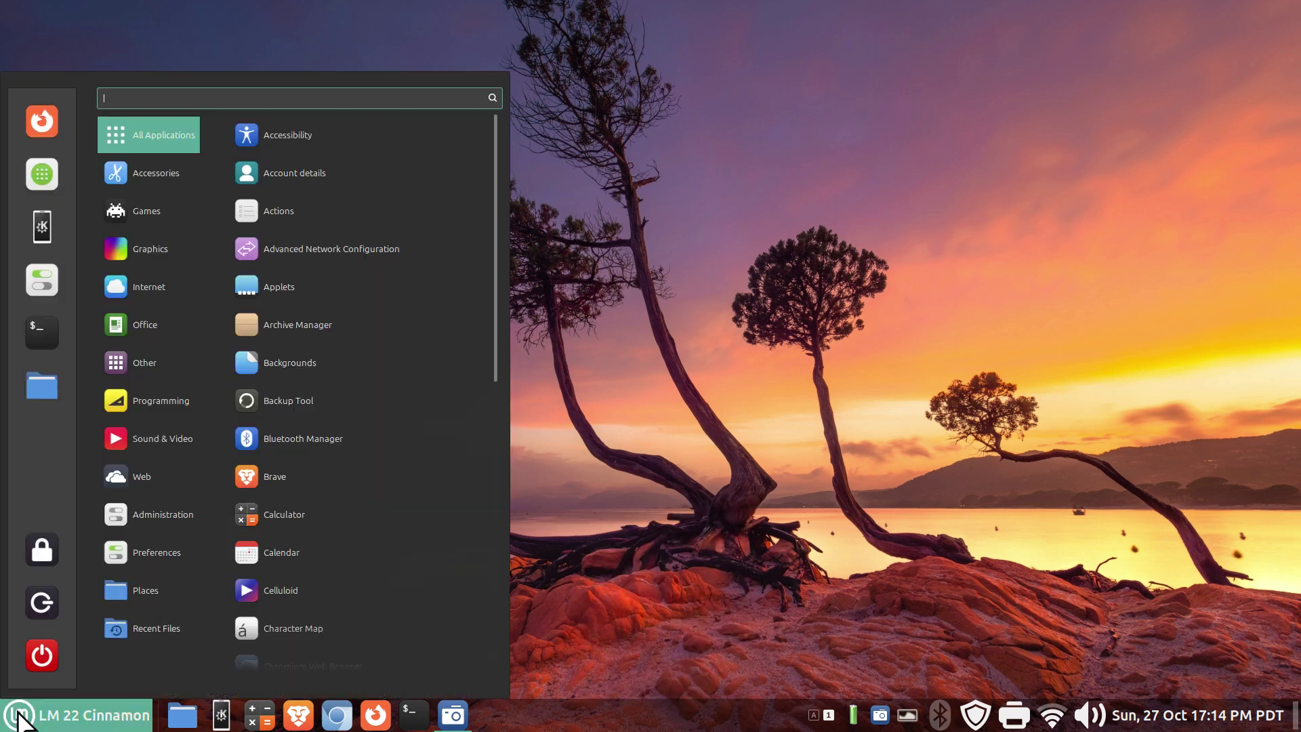
click(650, 406)
Open the Firewall configuration from System Settings and authenticate with the account password.
right_click(623, 716)
click(649, 678)
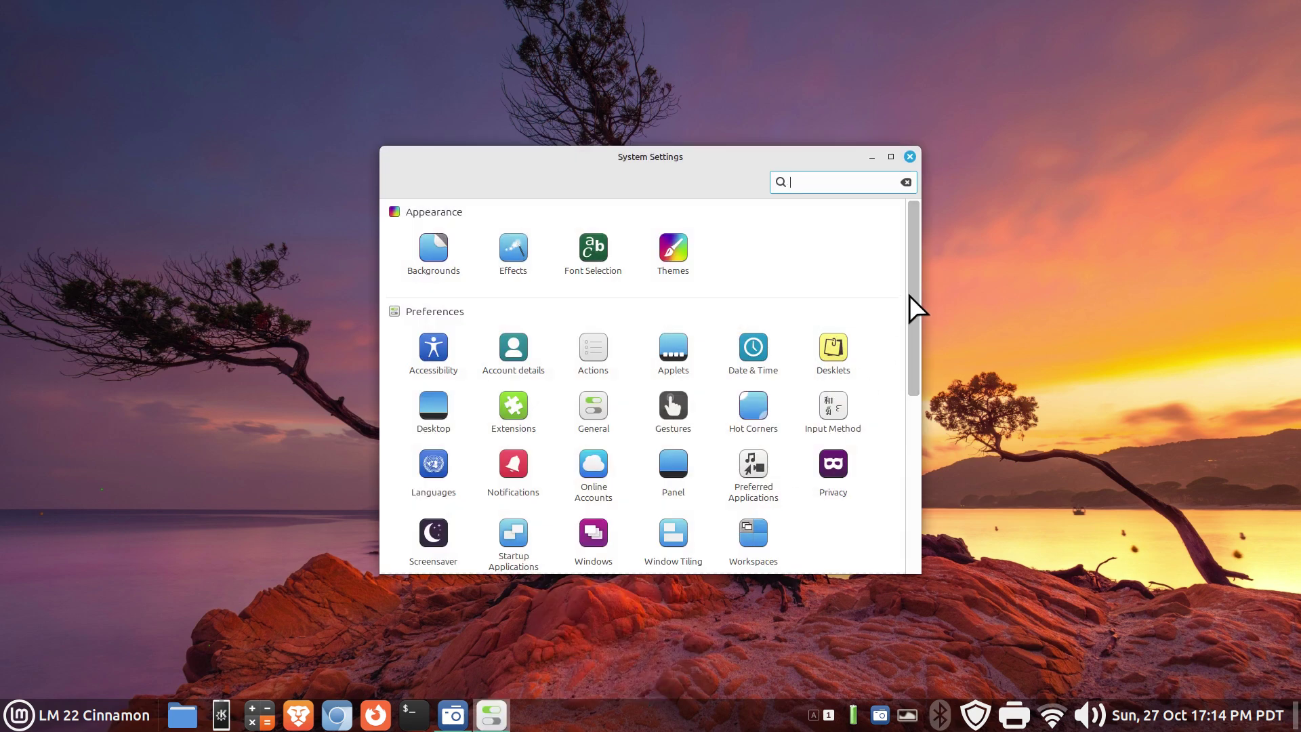
drag(909, 294, 910, 467)
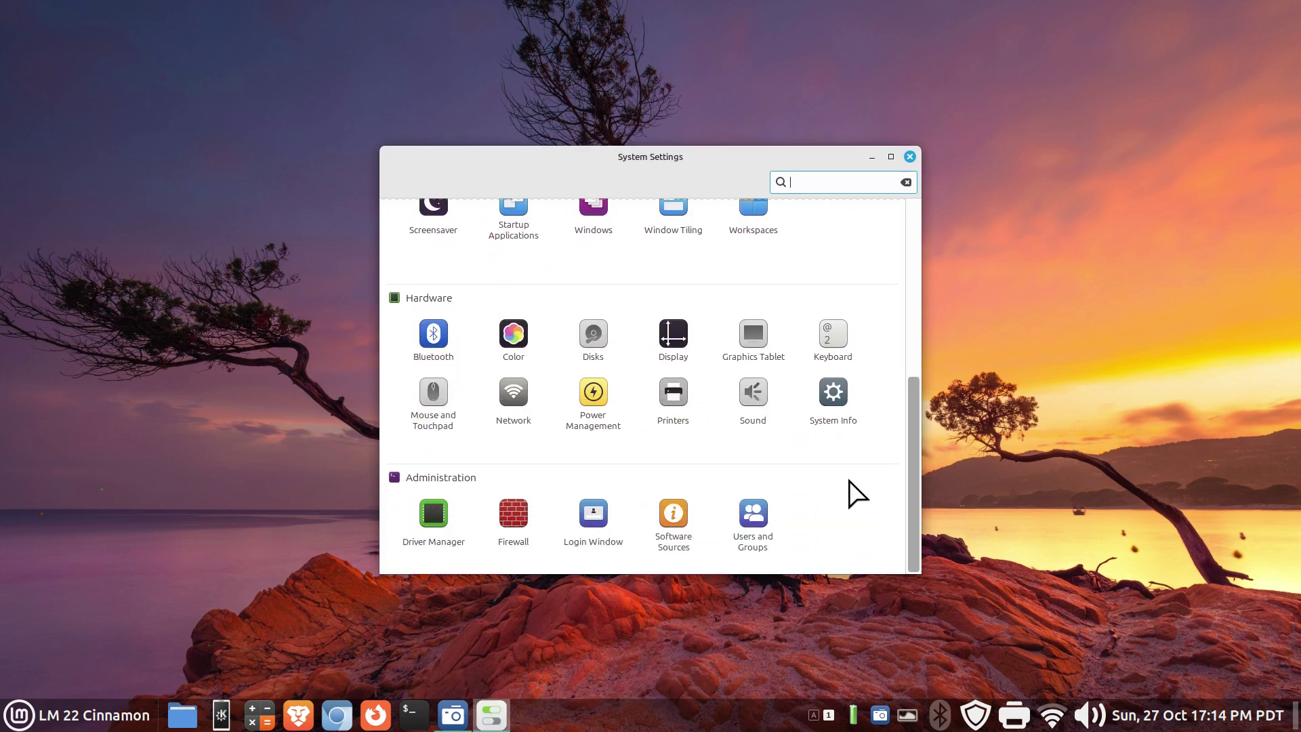
click(515, 517)
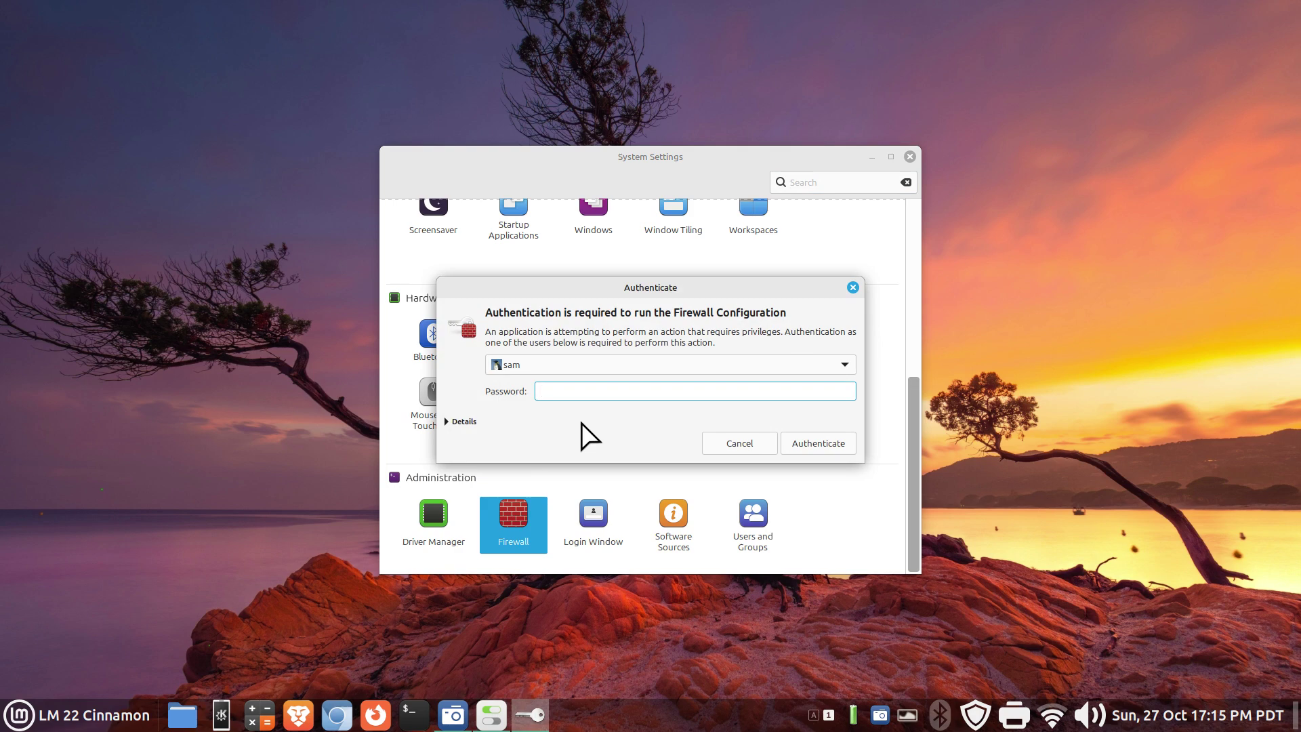
text(••••)
key(Return)
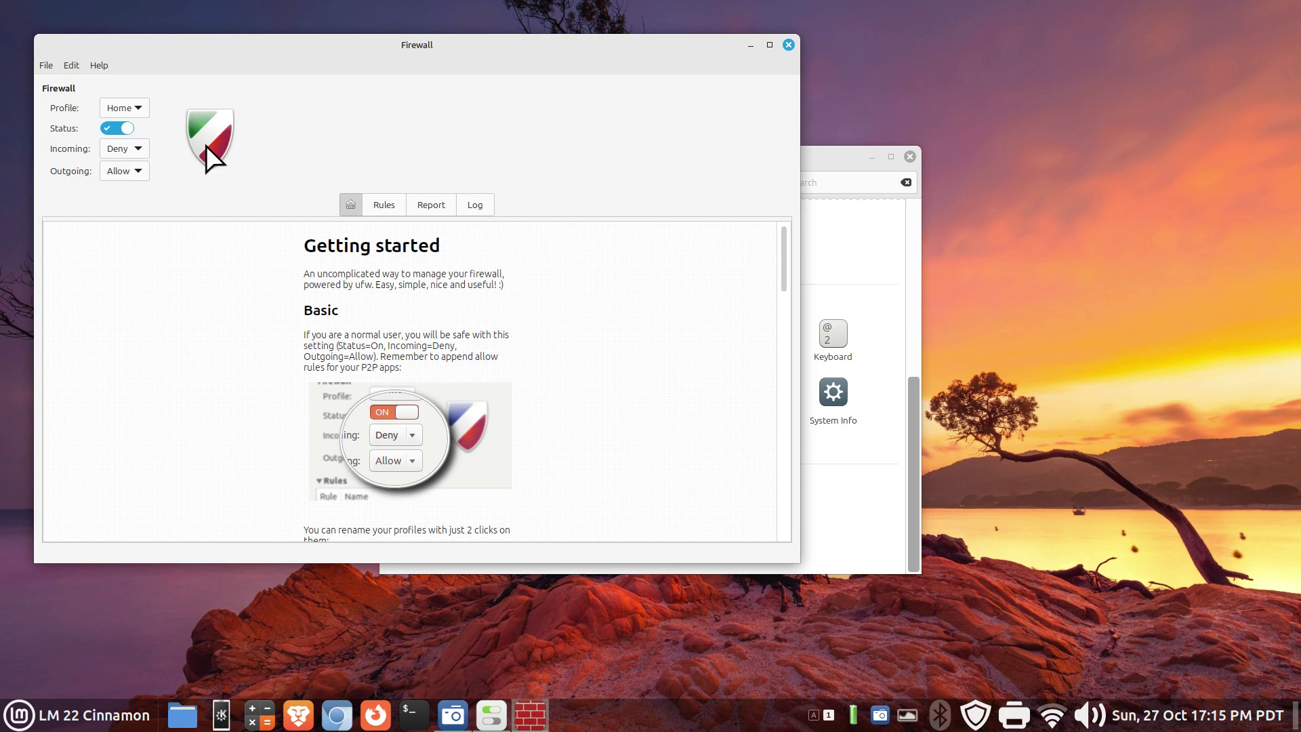
Turn the firewall off and back on while displaying its rules list.
click(111, 126)
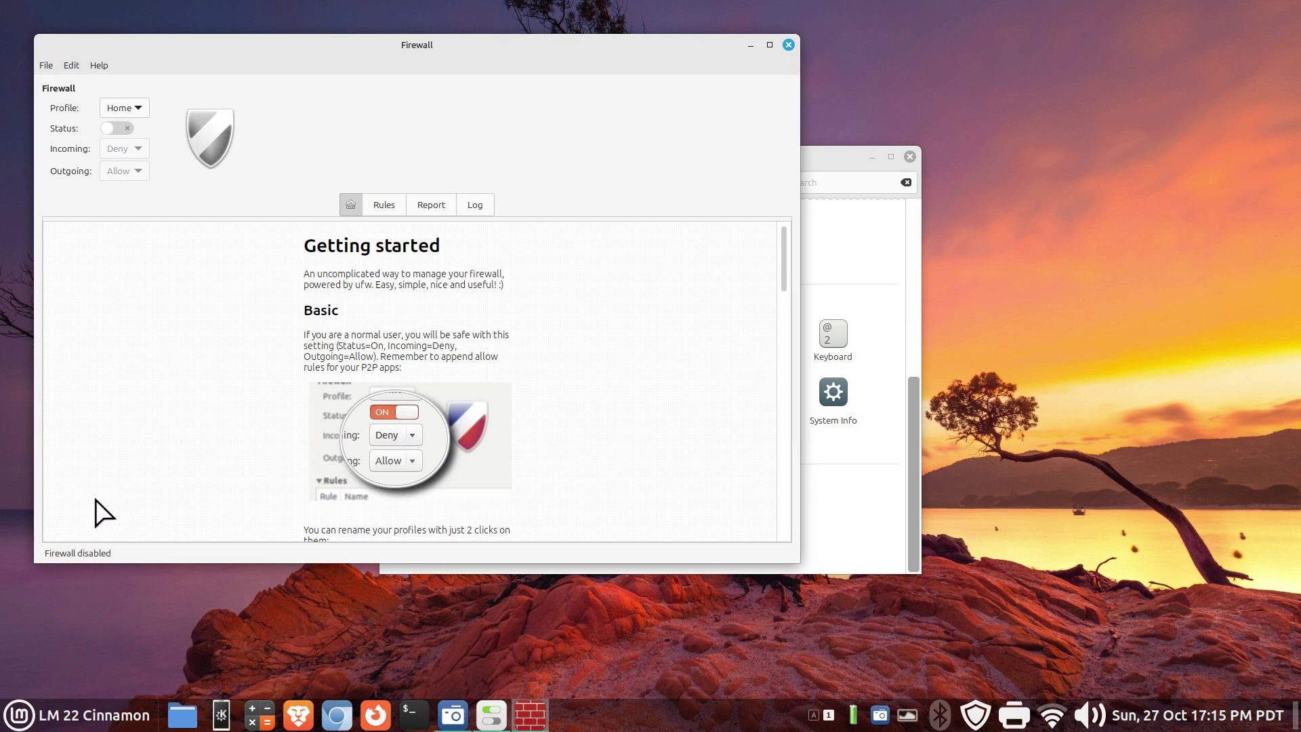
click(385, 206)
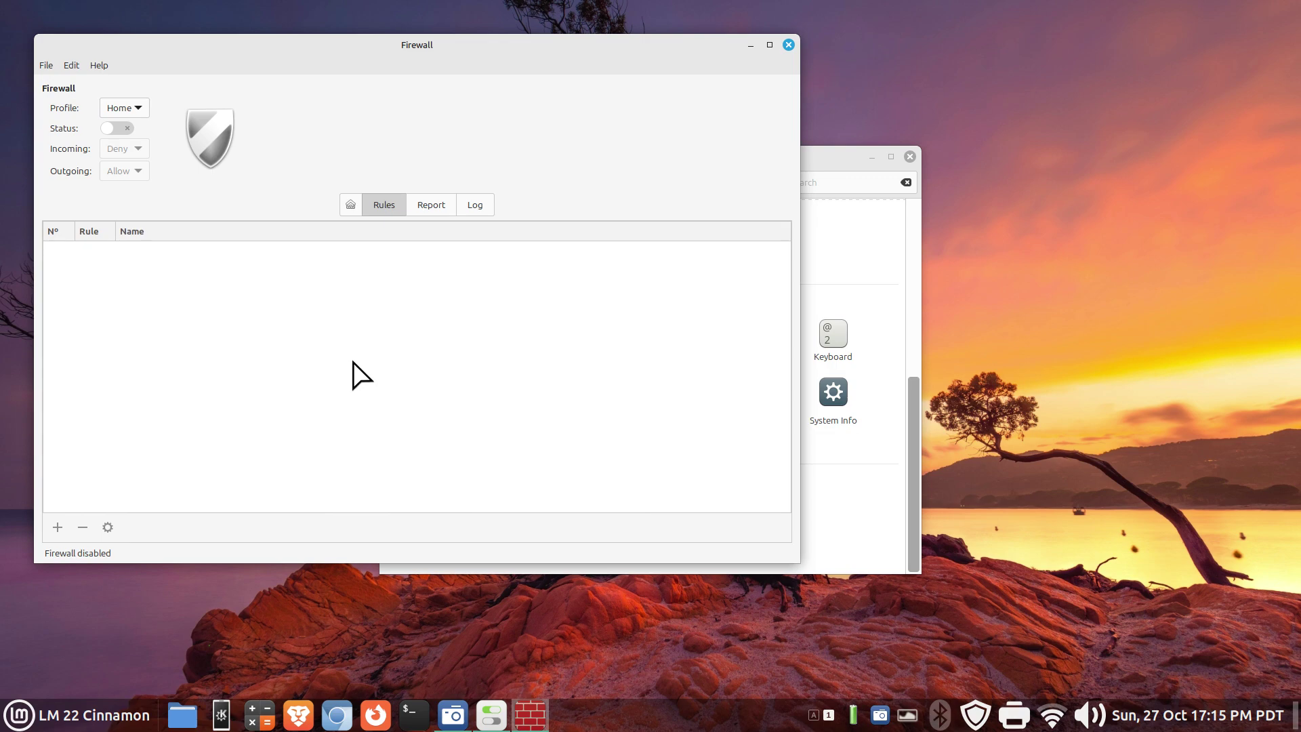
click(117, 128)
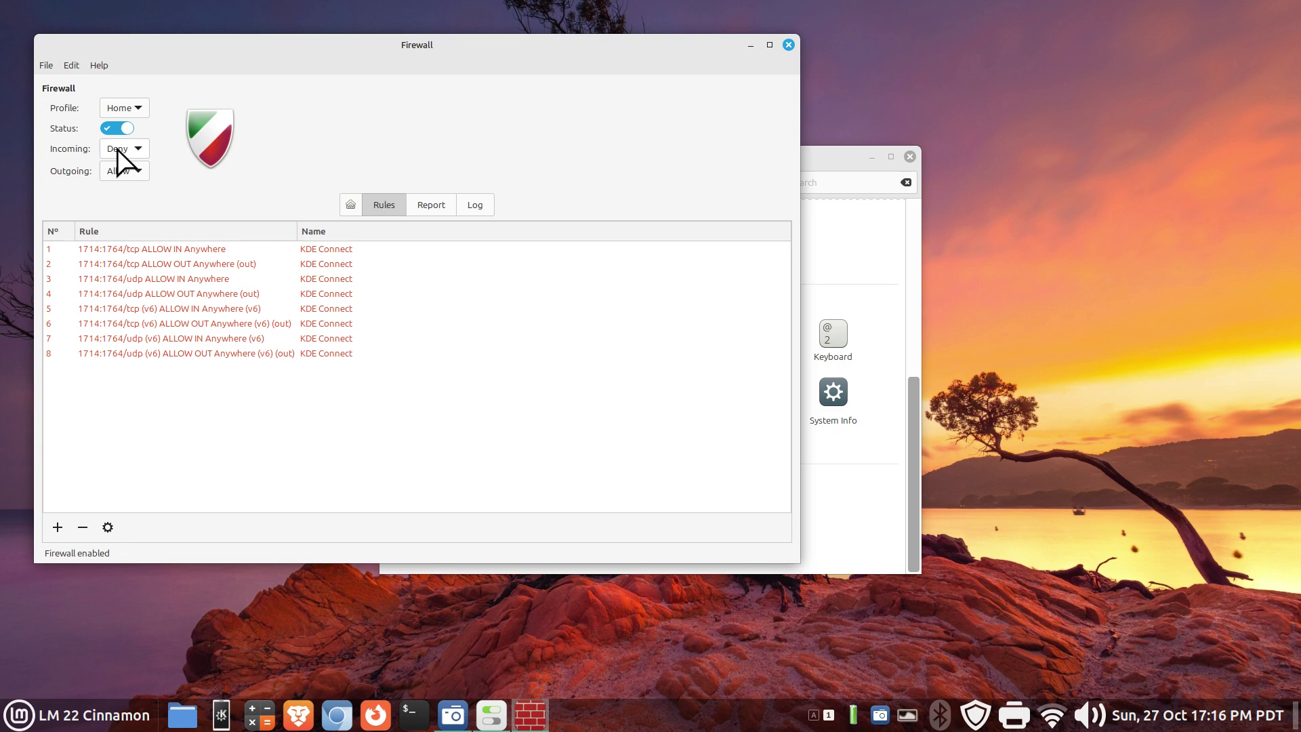
Prepare a preconfigured Allow rule for KDE Connect with direction In, and close the dialog without adding it.
click(54, 530)
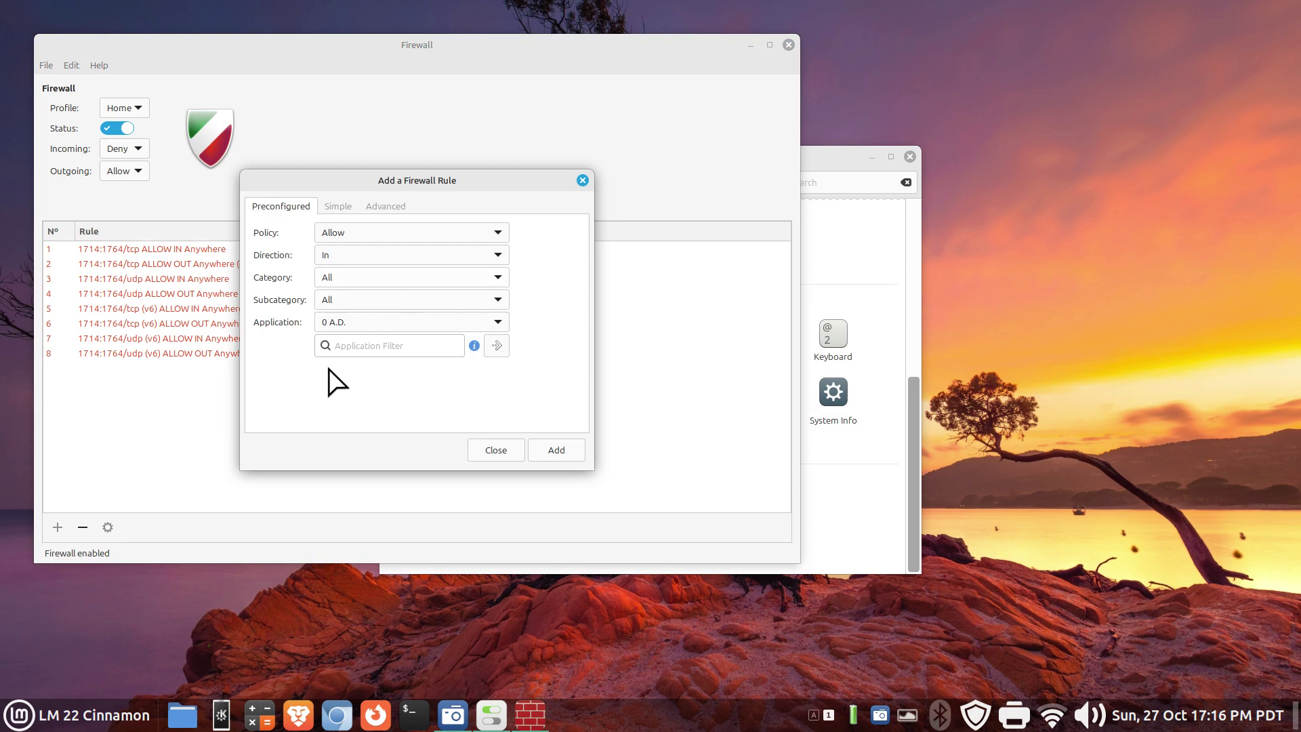
click(362, 346)
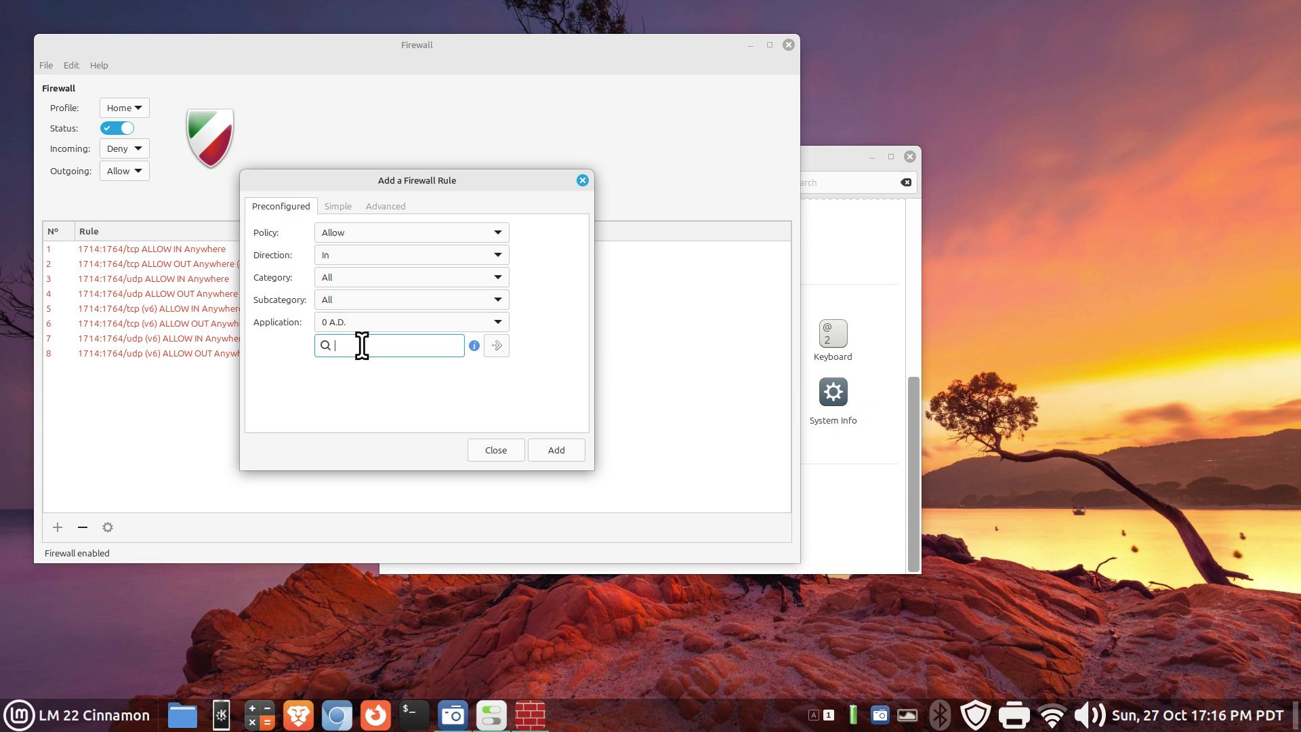
text(kde)
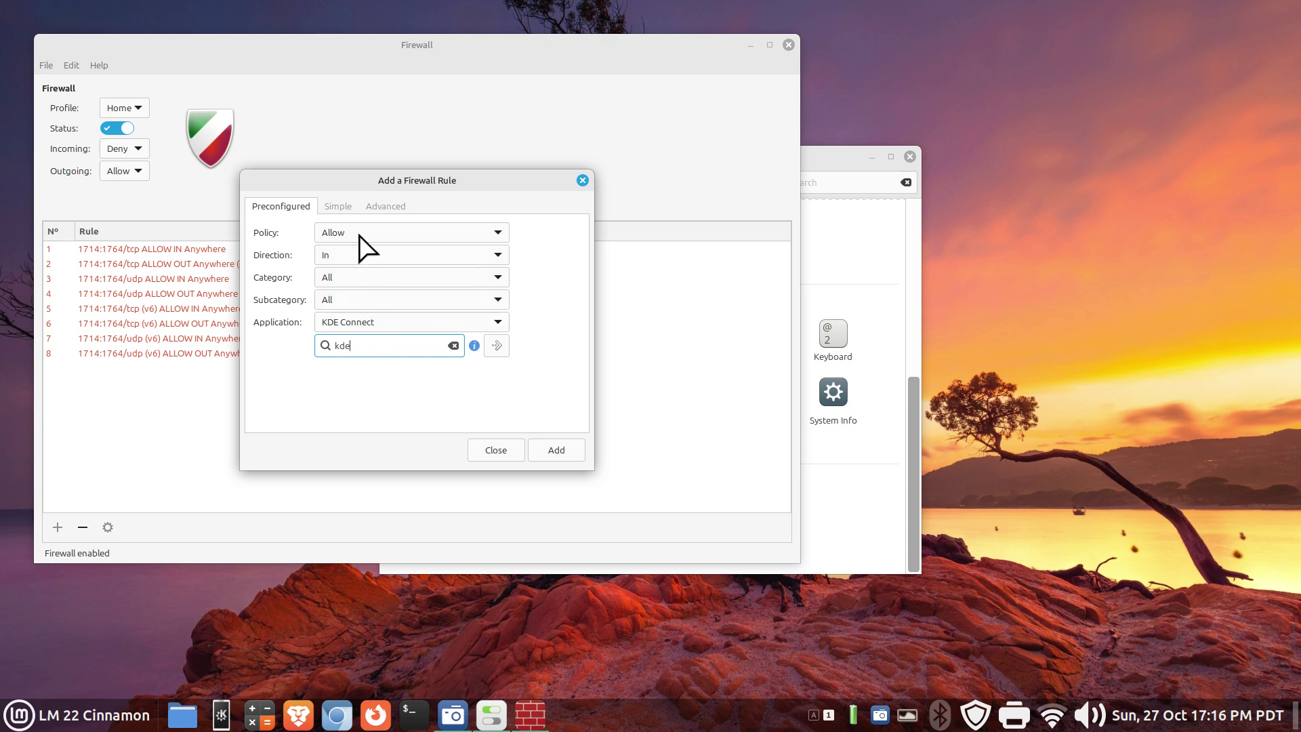
click(357, 257)
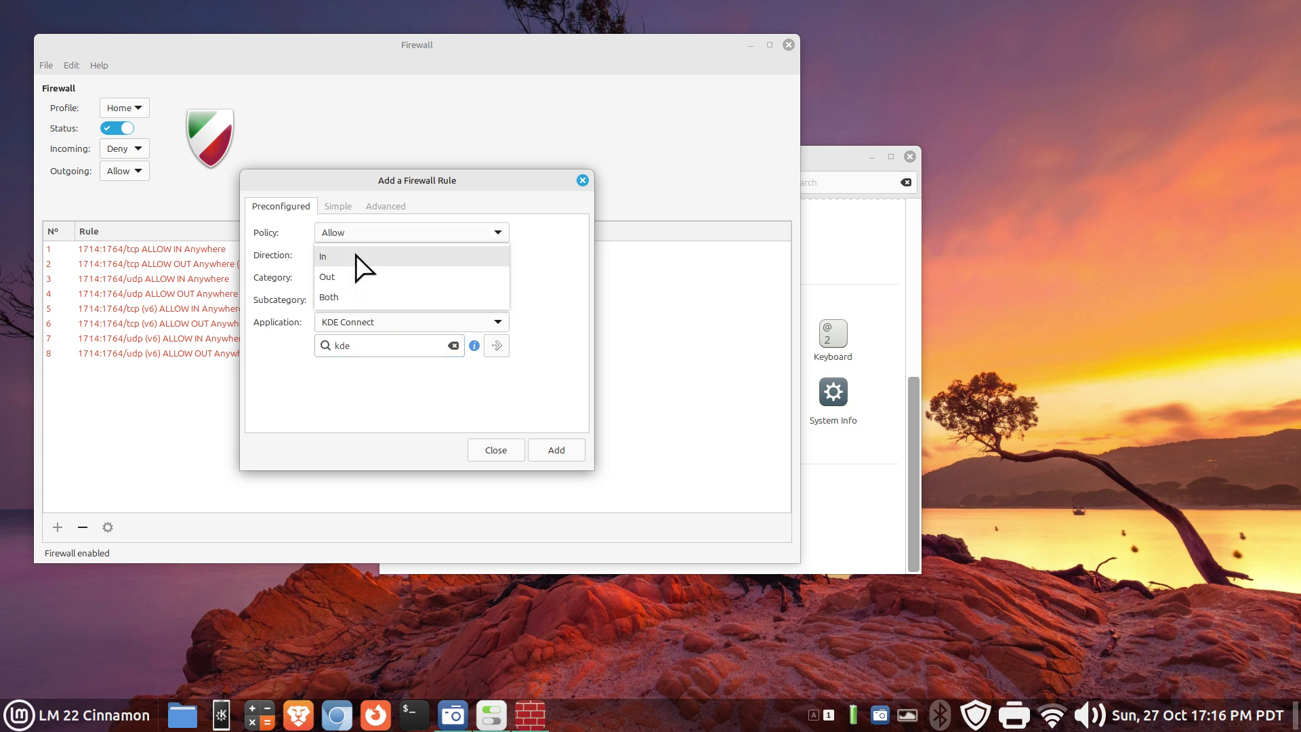
click(357, 260)
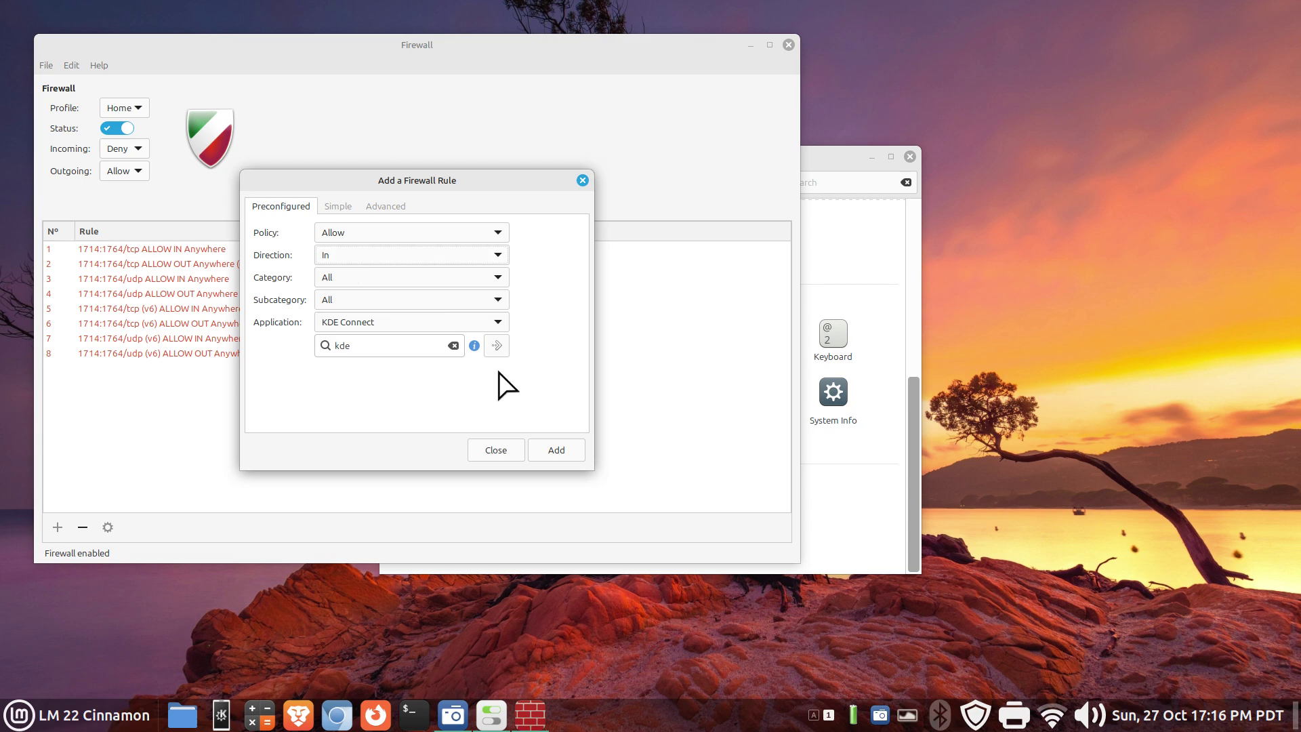
click(508, 452)
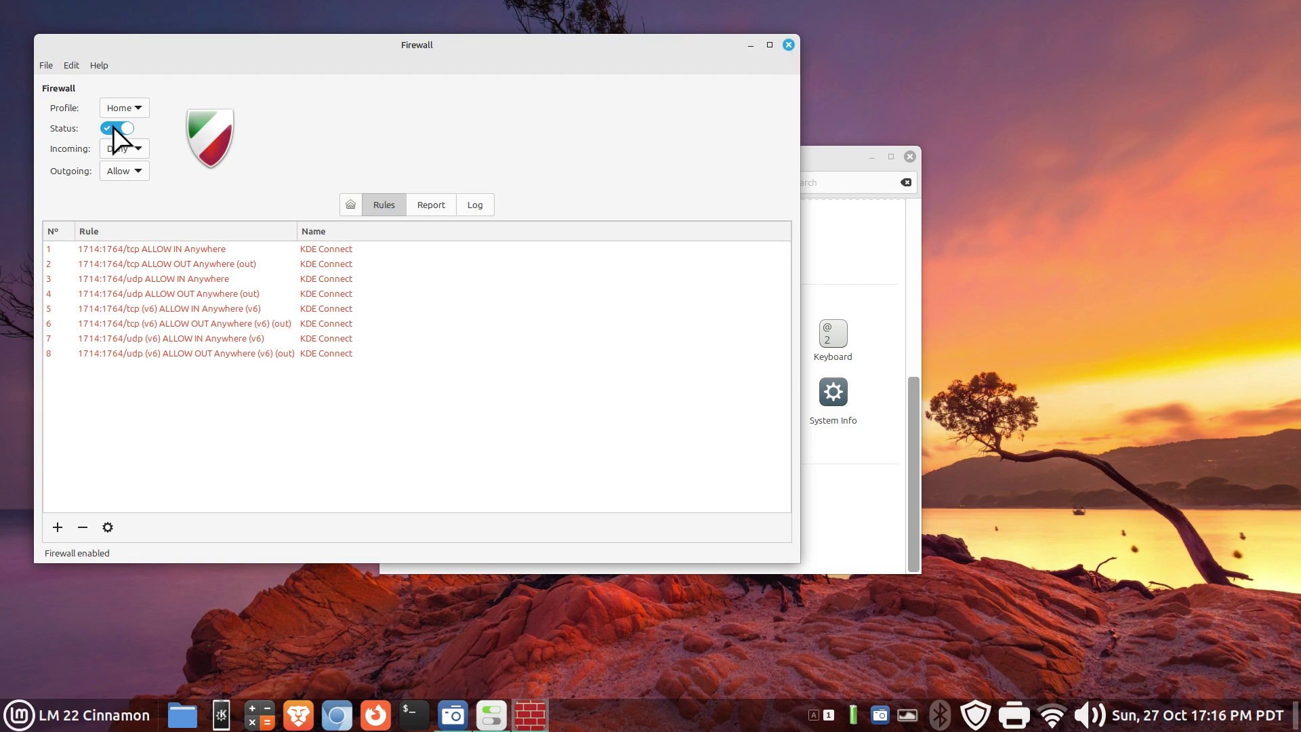
Close the Firewall and System Settings windows.
click(788, 45)
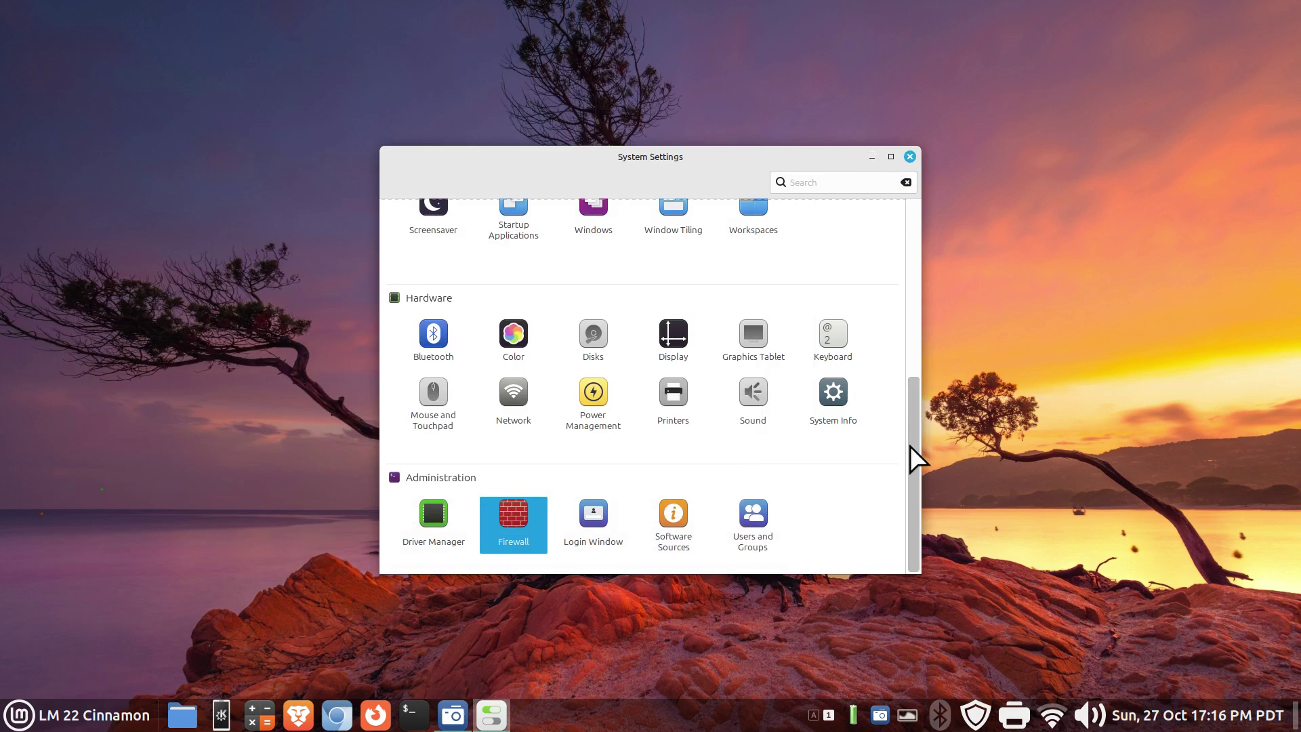
drag(912, 444, 909, 306)
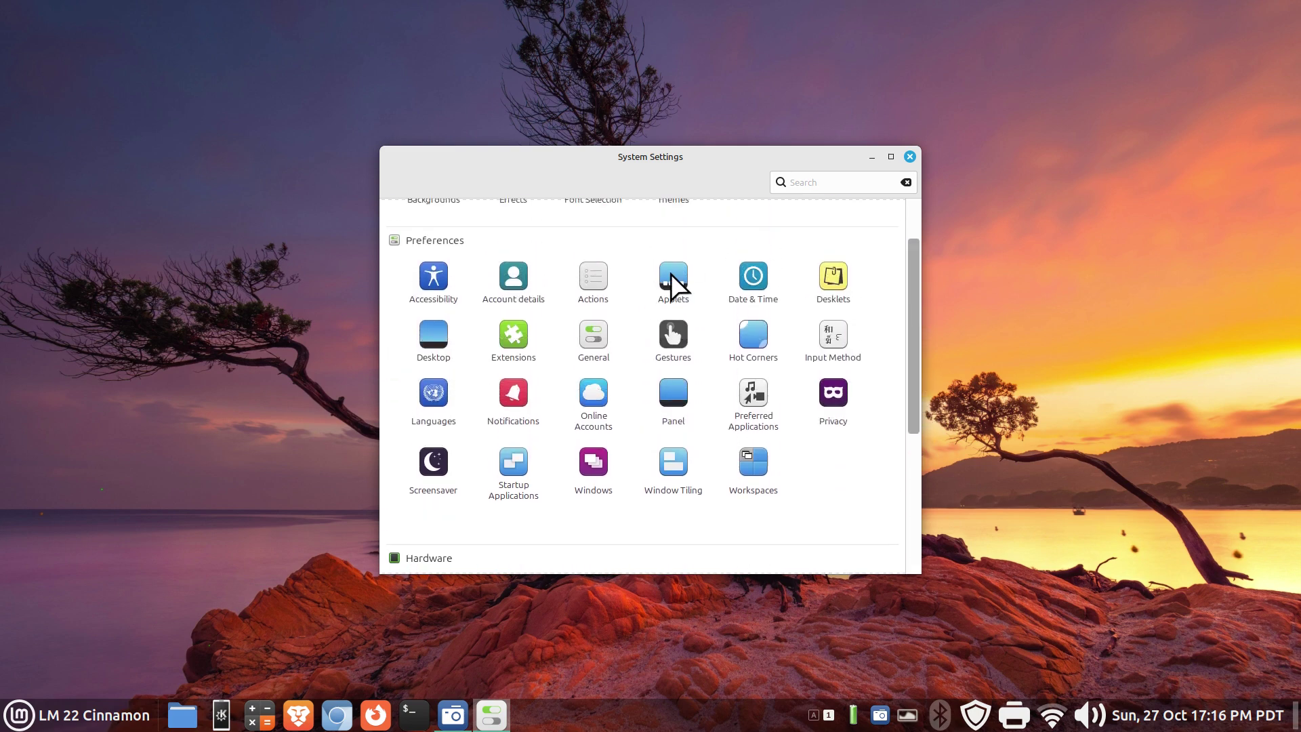
click(909, 157)
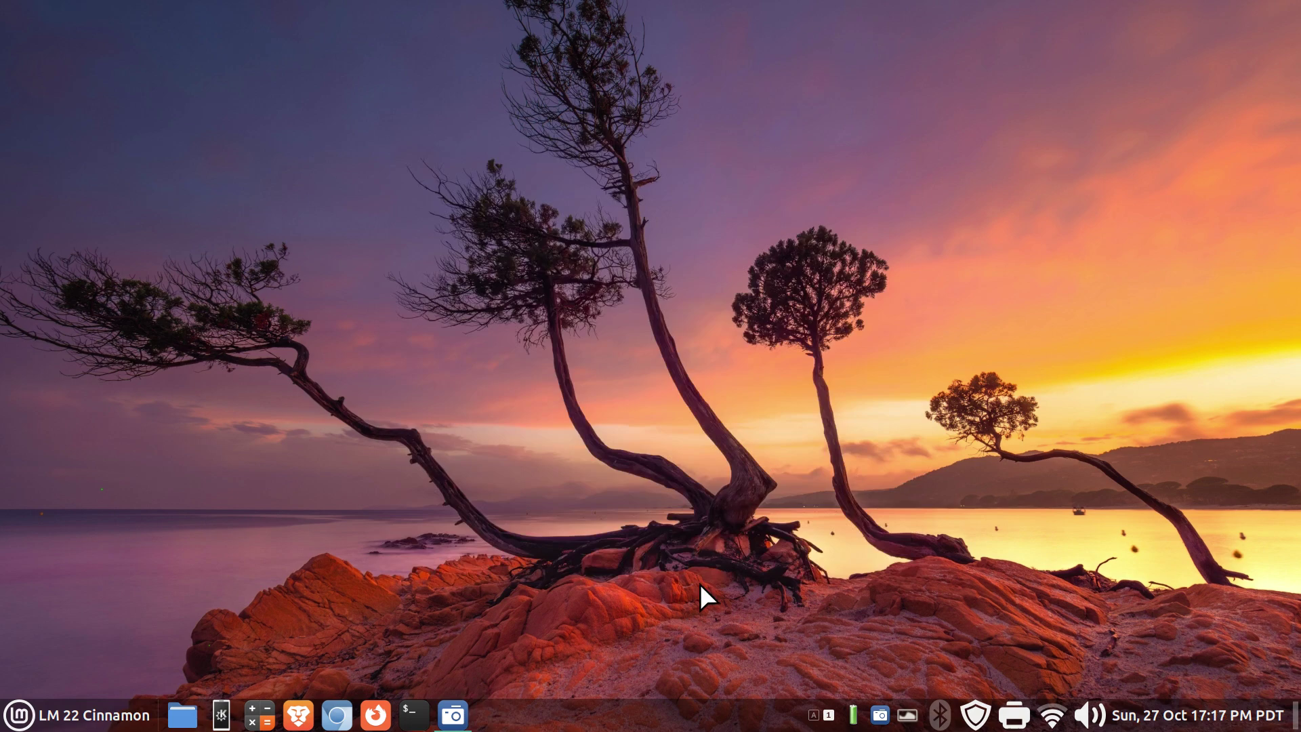
Find the KDE Connect Applet among the downloadable panel applets and install it.
right_click(675, 718)
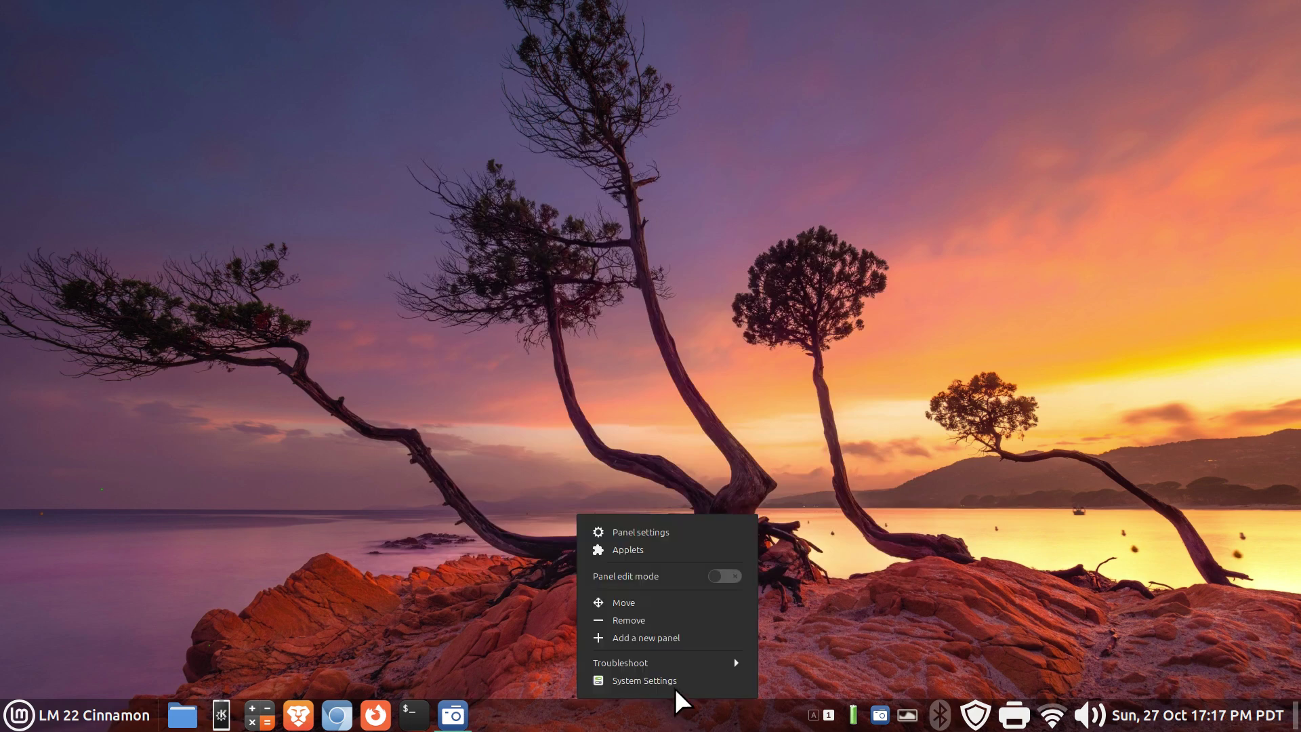
click(656, 555)
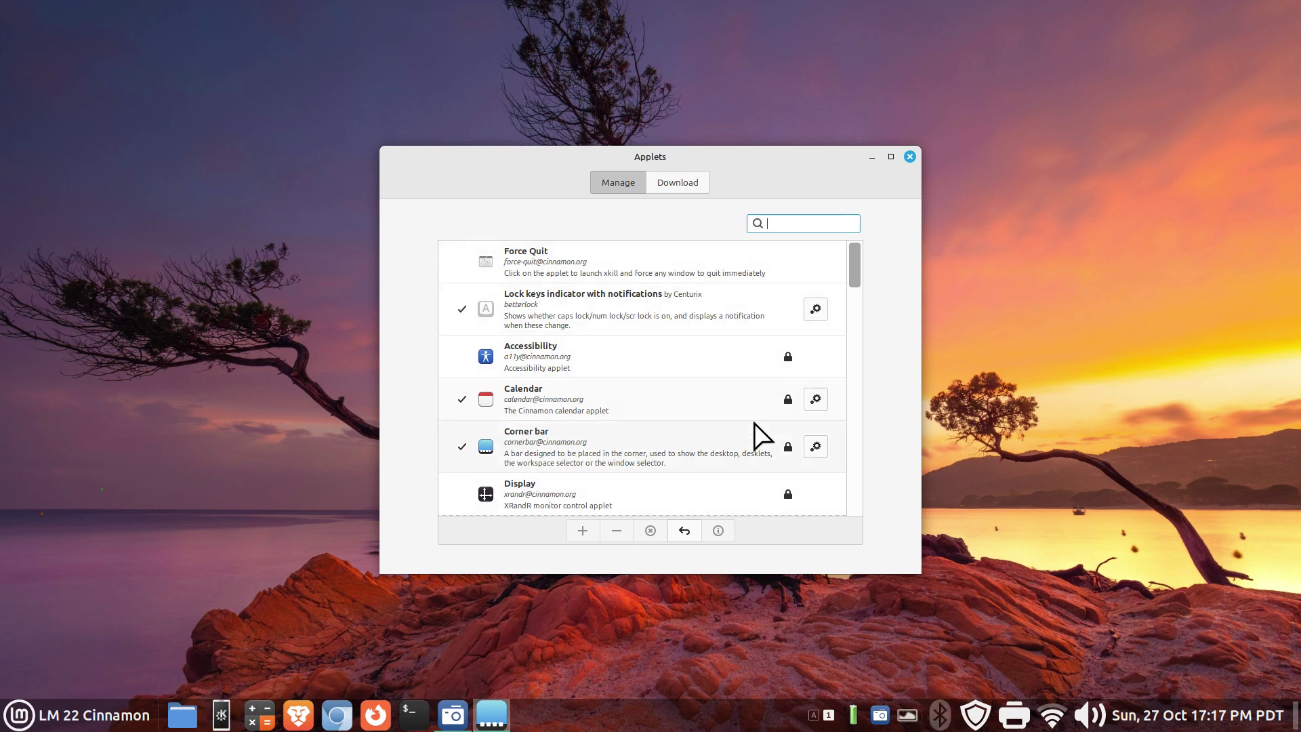
click(675, 183)
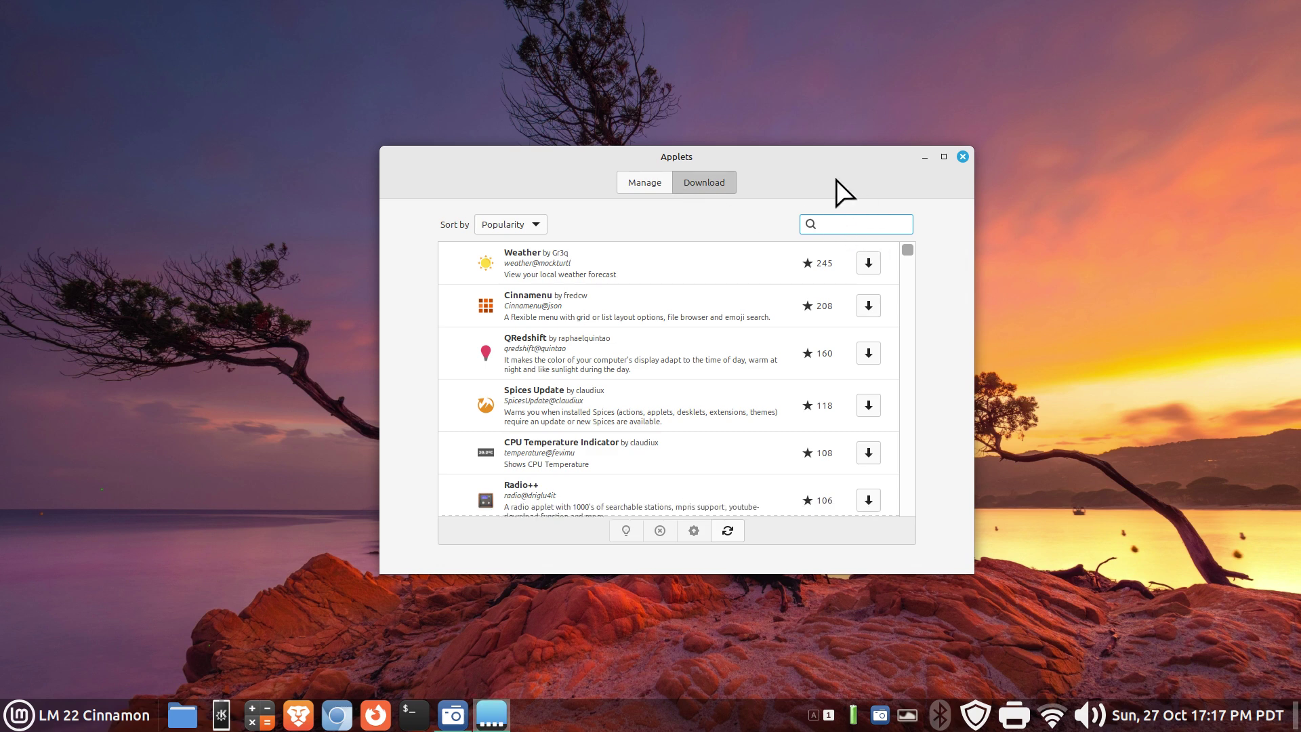
text(kde)
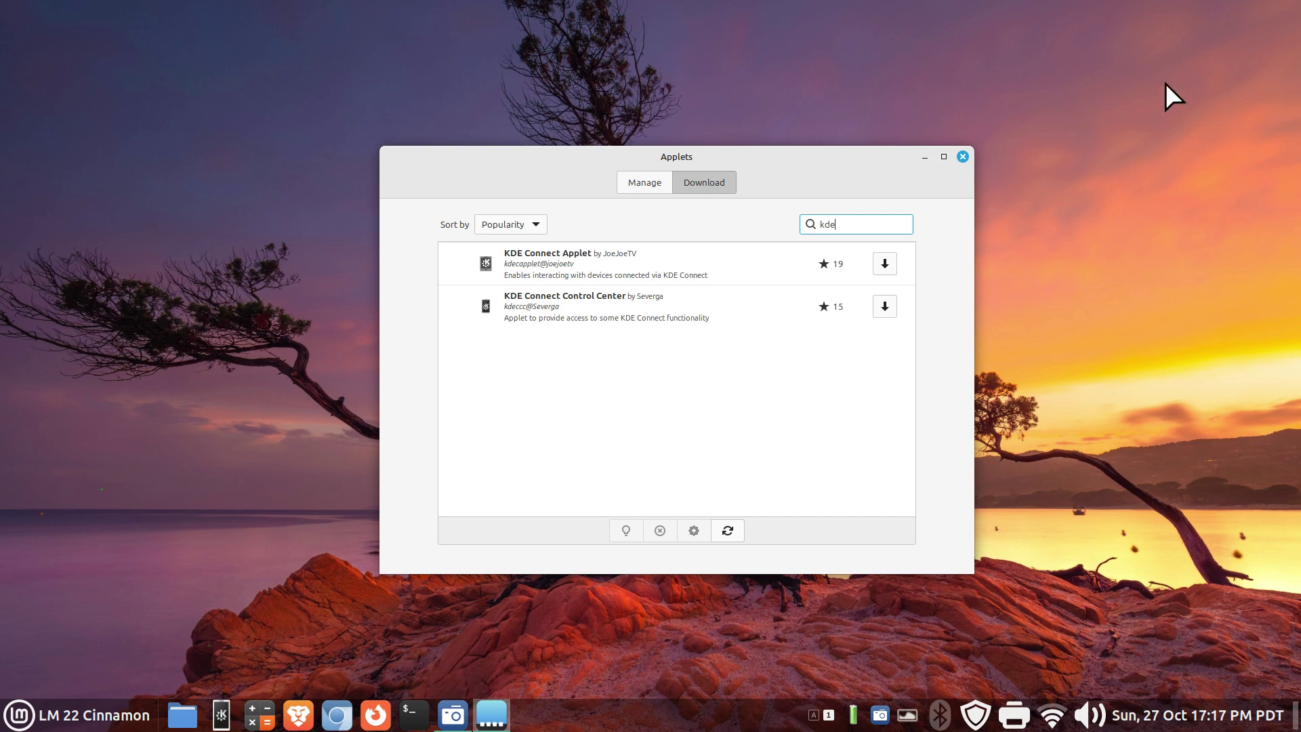
click(606, 261)
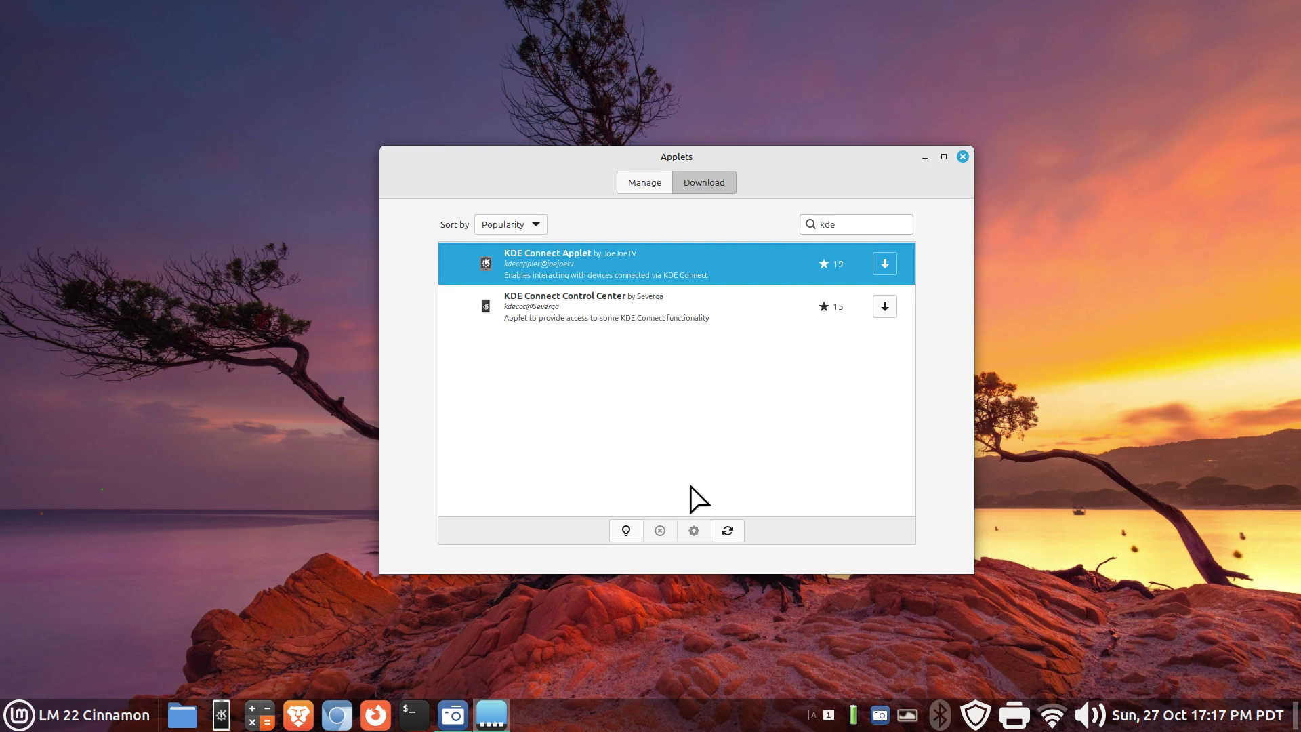
click(885, 264)
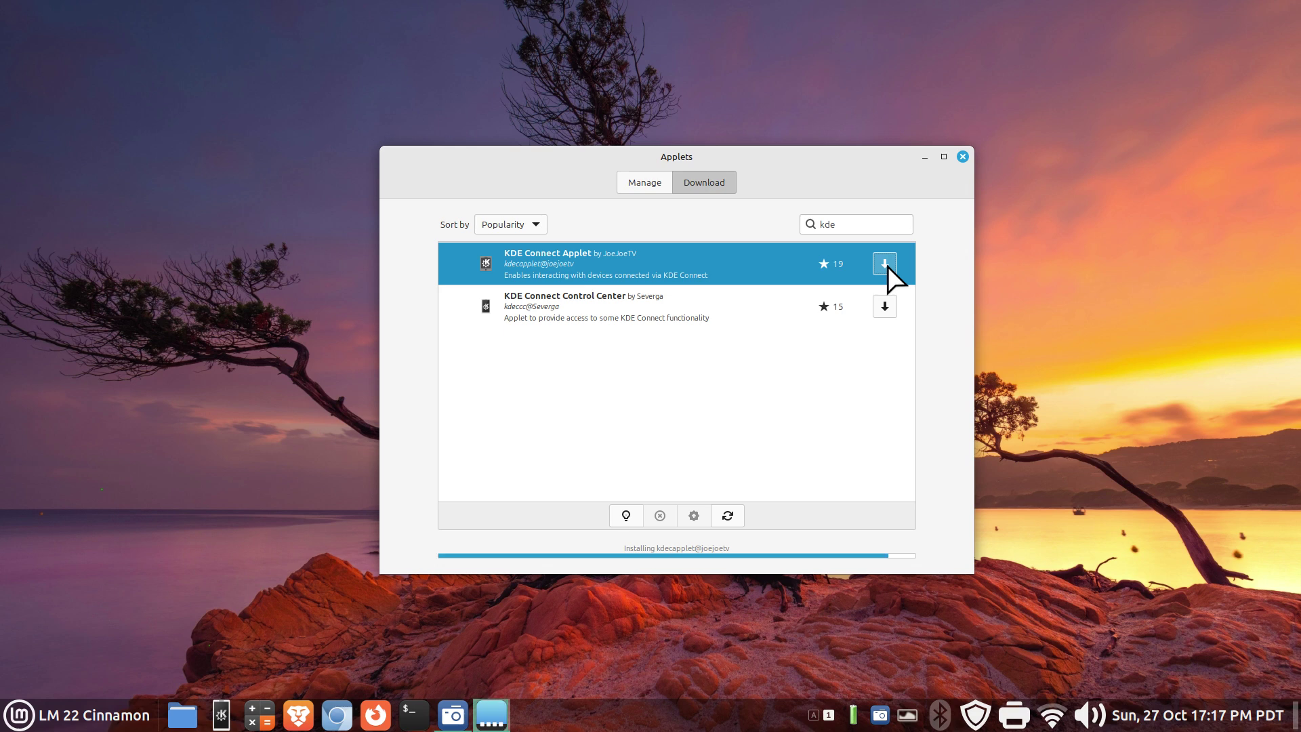
Add the installed KDE Connect Applet to the panel and close the Applets window.
click(633, 187)
click(534, 304)
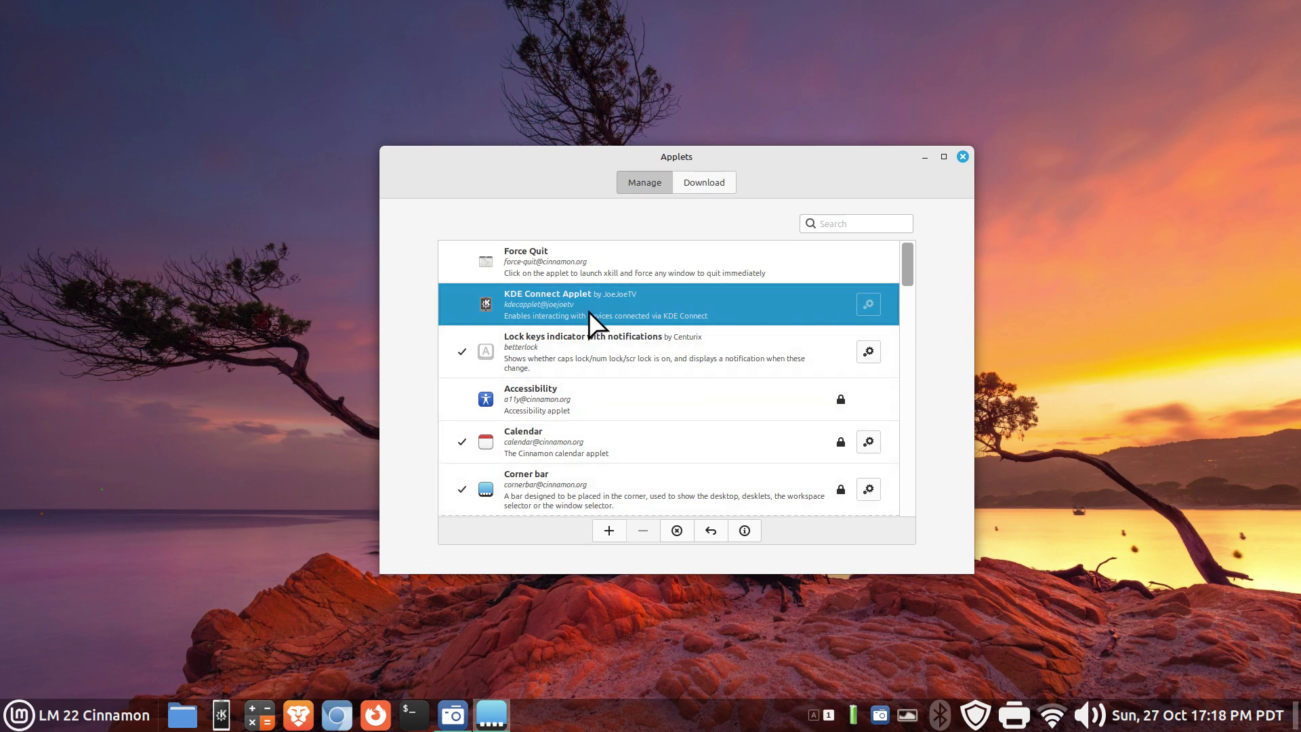
click(609, 532)
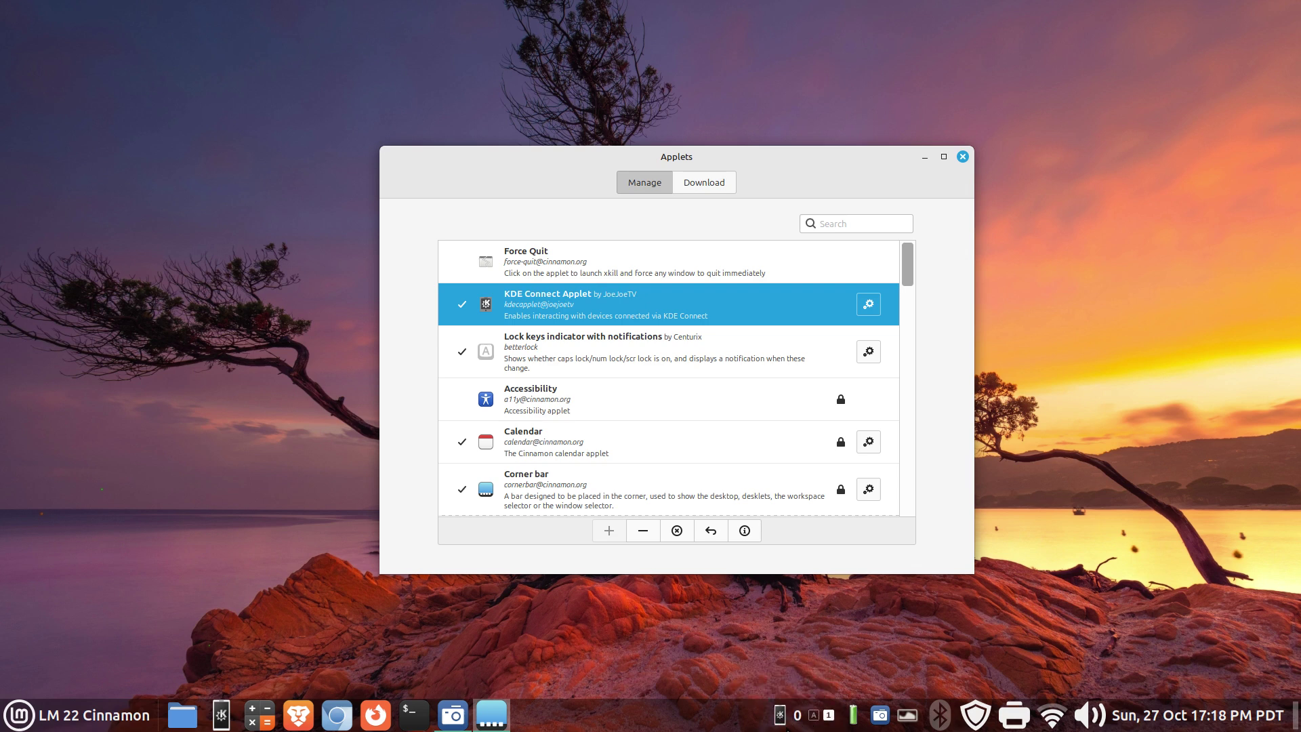
click(962, 157)
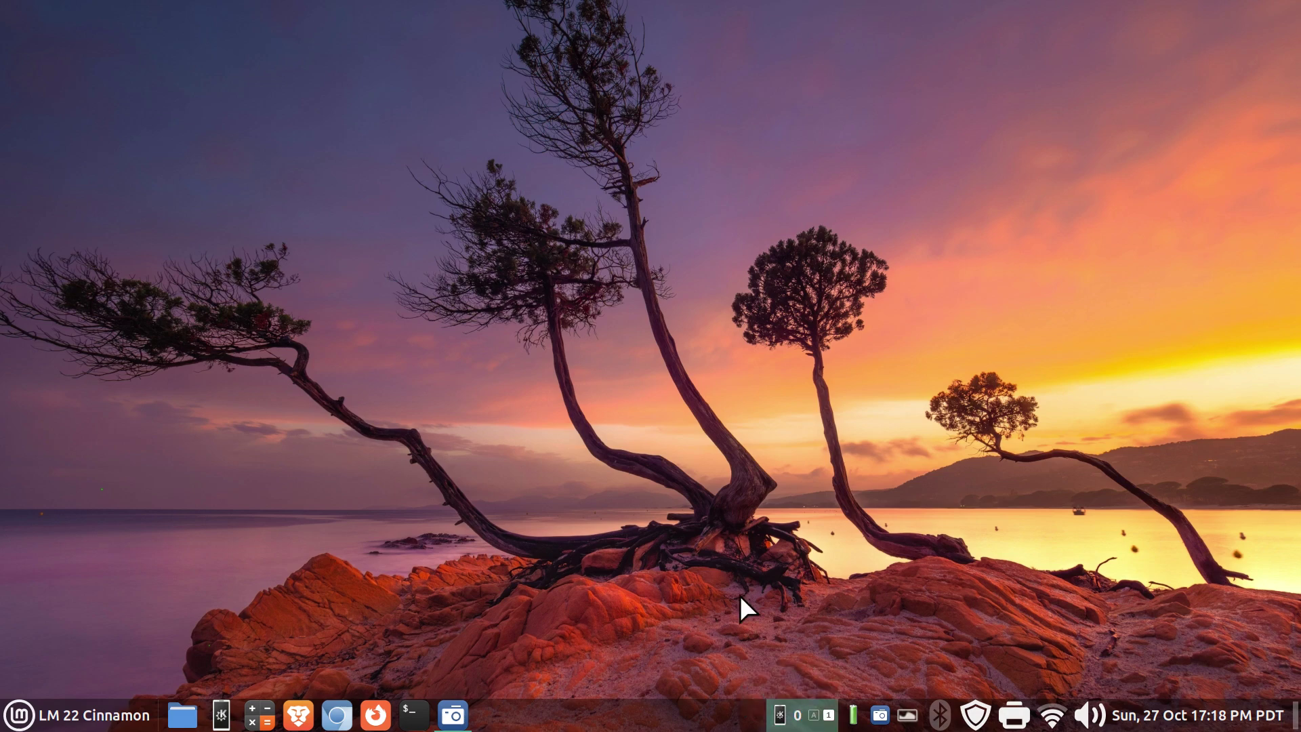
Open KDE Connect, pair the computer with the available device MyiPhone, and close the window.
click(221, 717)
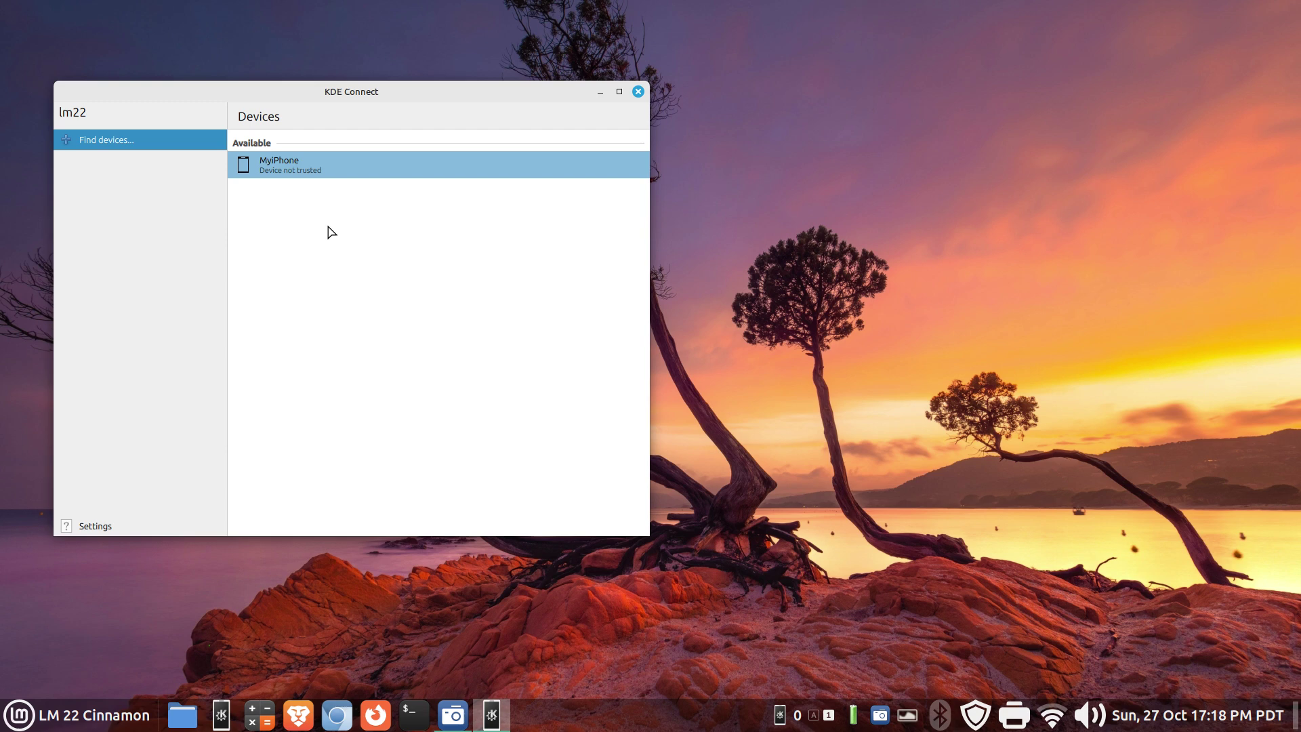
click(322, 168)
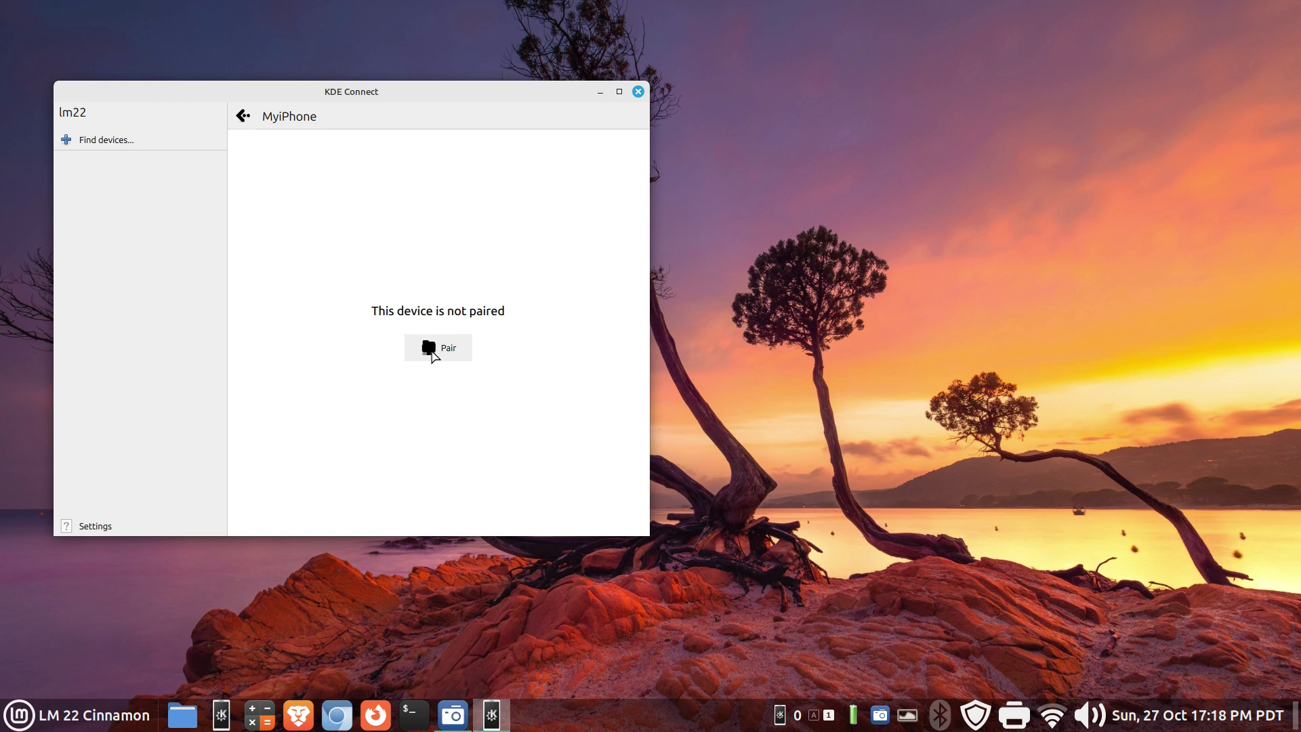
click(431, 353)
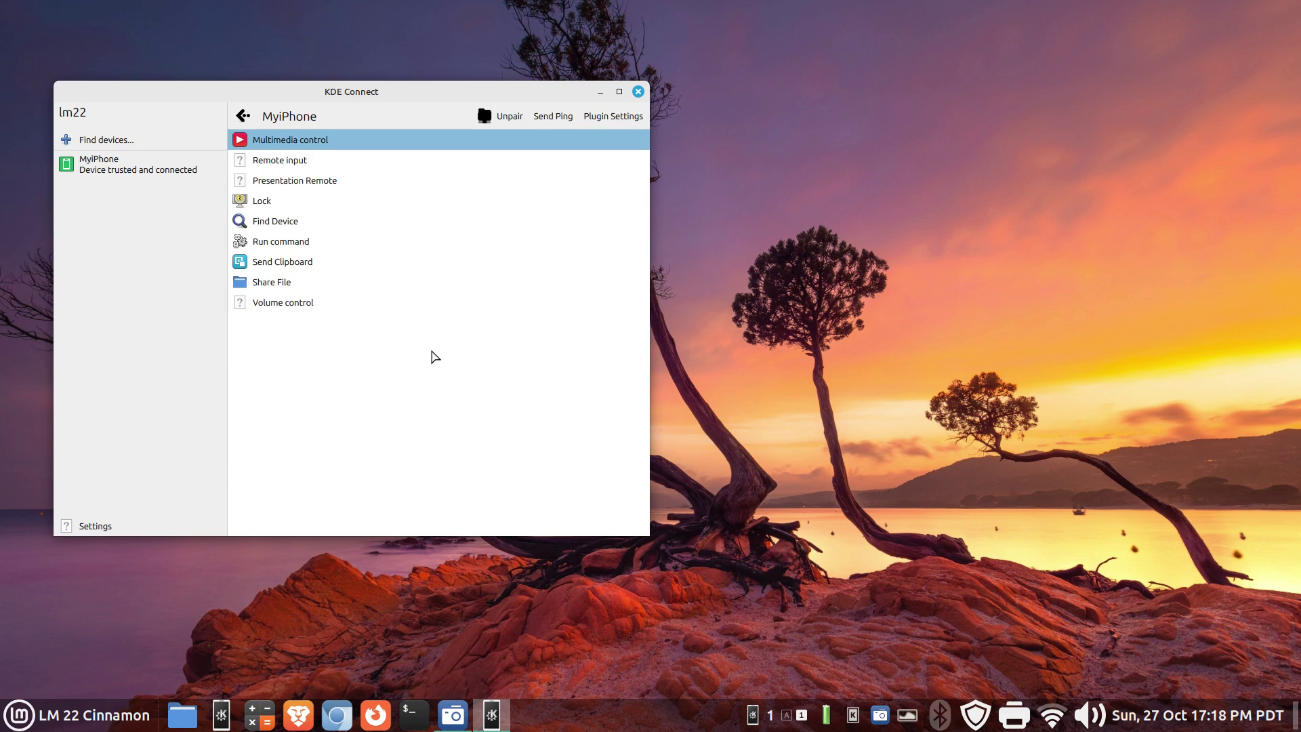
click(148, 162)
click(639, 92)
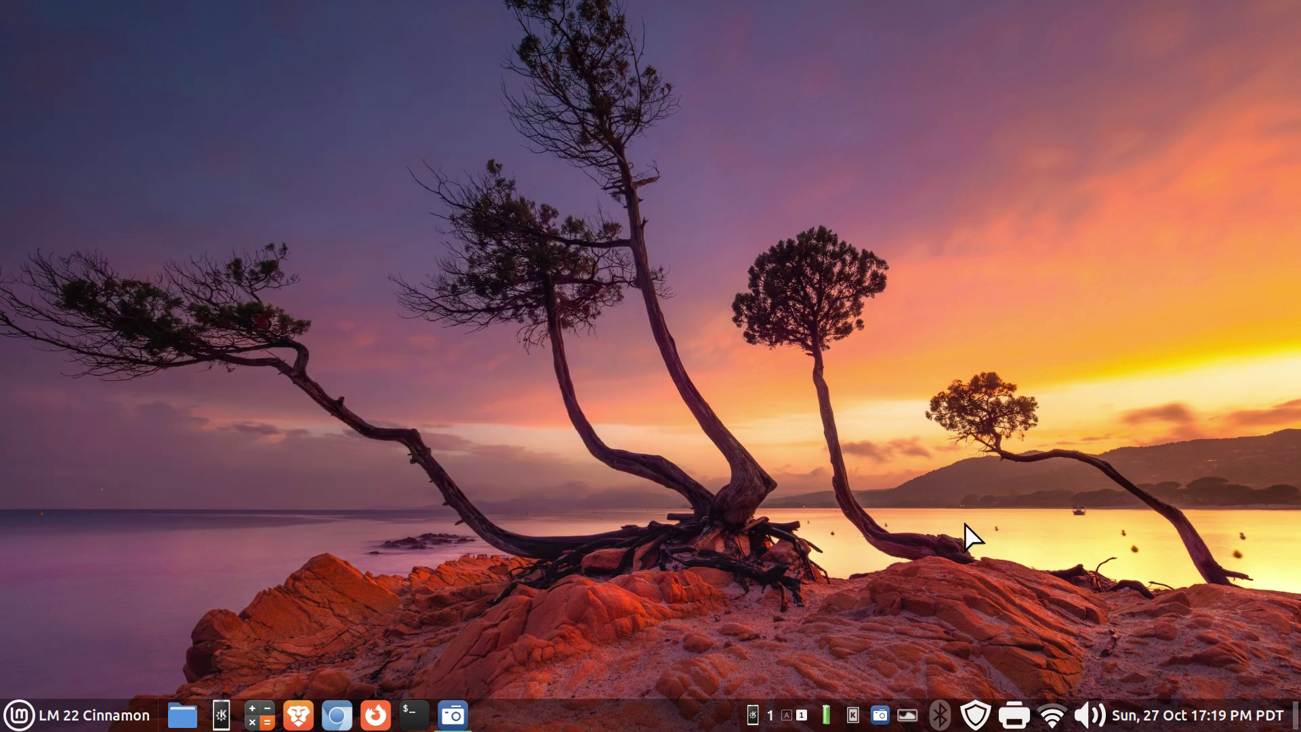
Review the available plugins for MyiPhone in the KDE Connect Indicator configuration and close it.
click(850, 720)
click(872, 673)
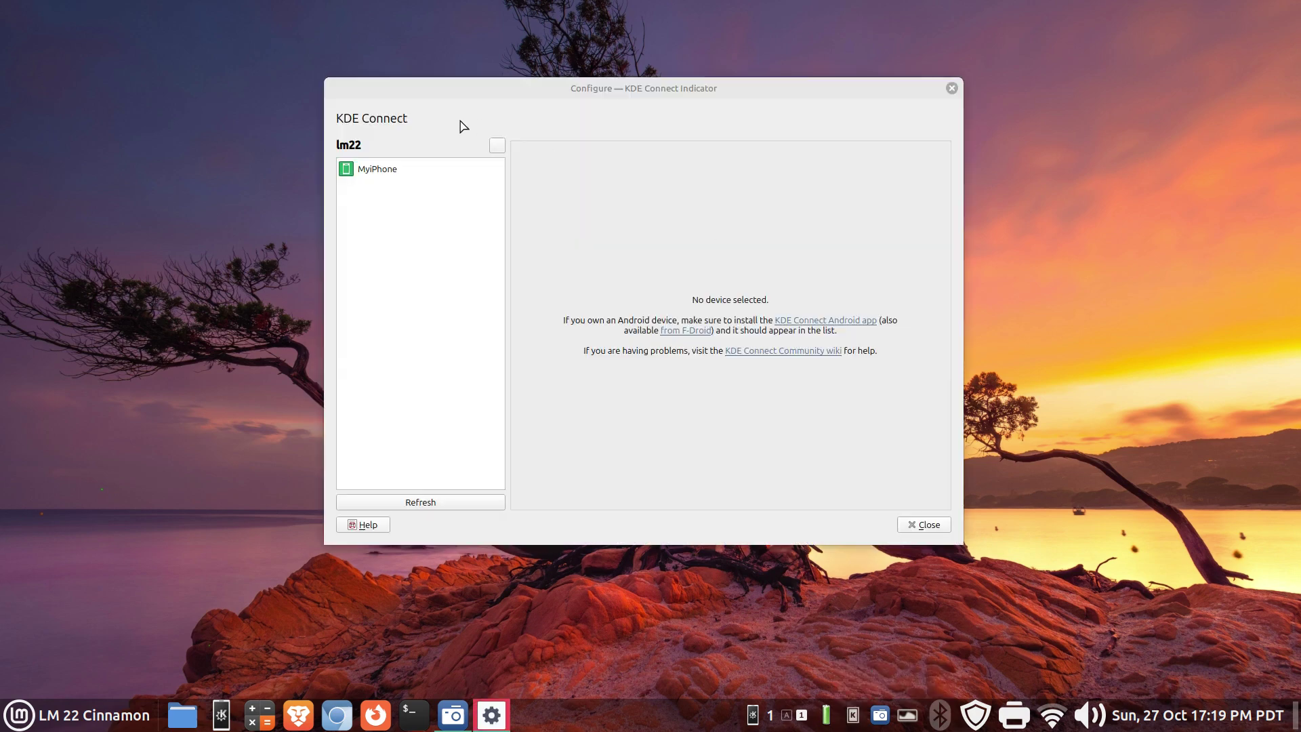
click(401, 174)
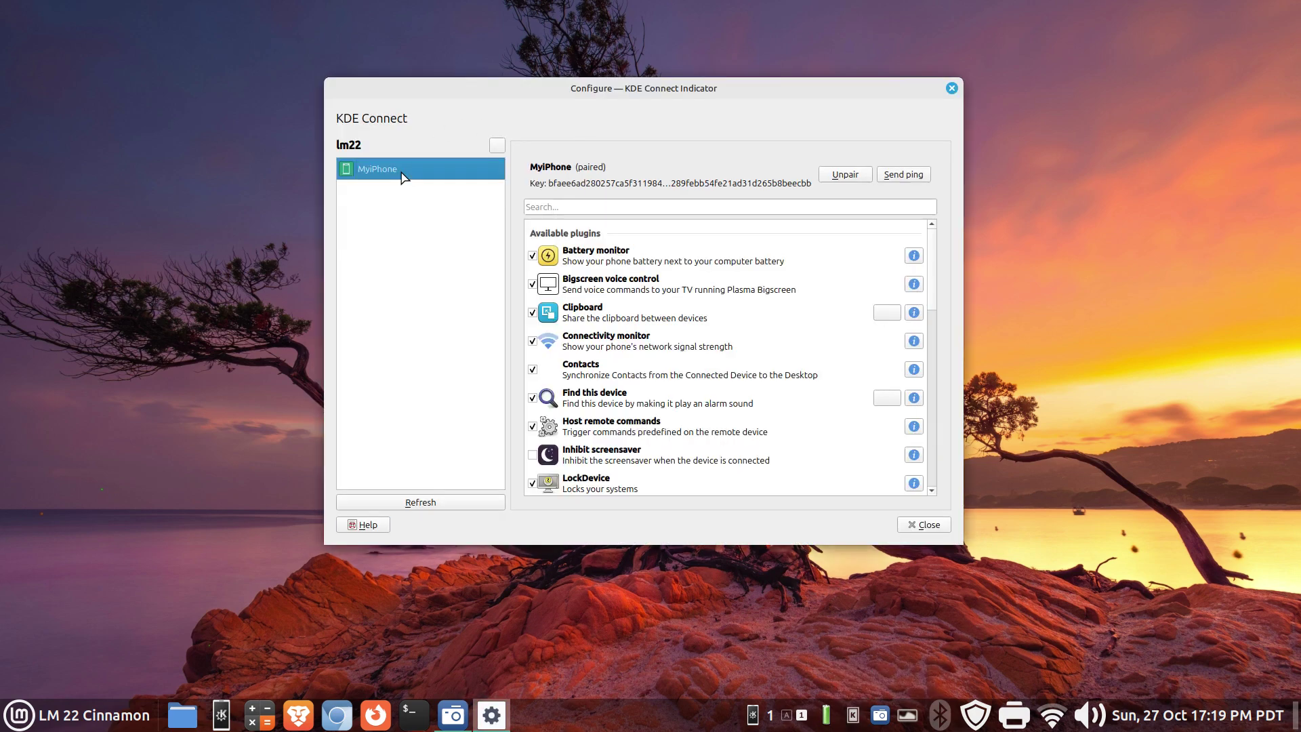
drag(780, 95, 620, 103)
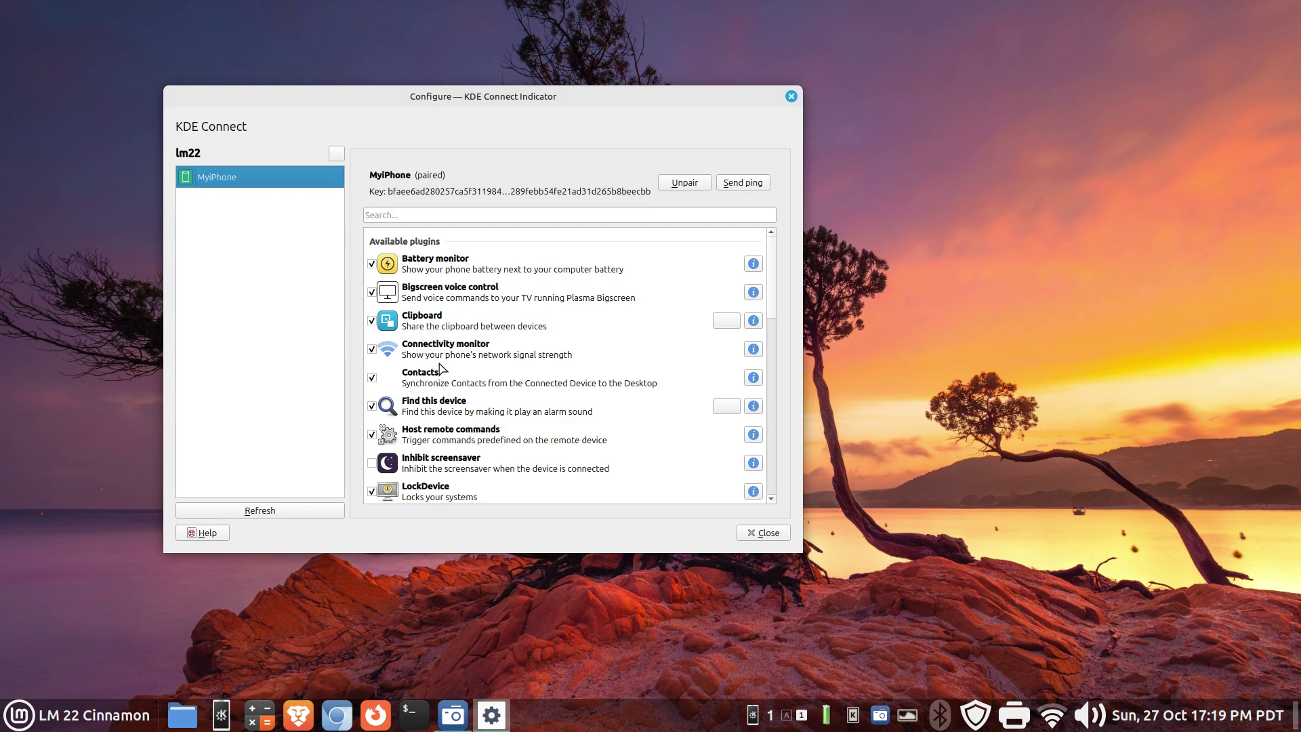
drag(771, 293, 791, 113)
click(793, 93)
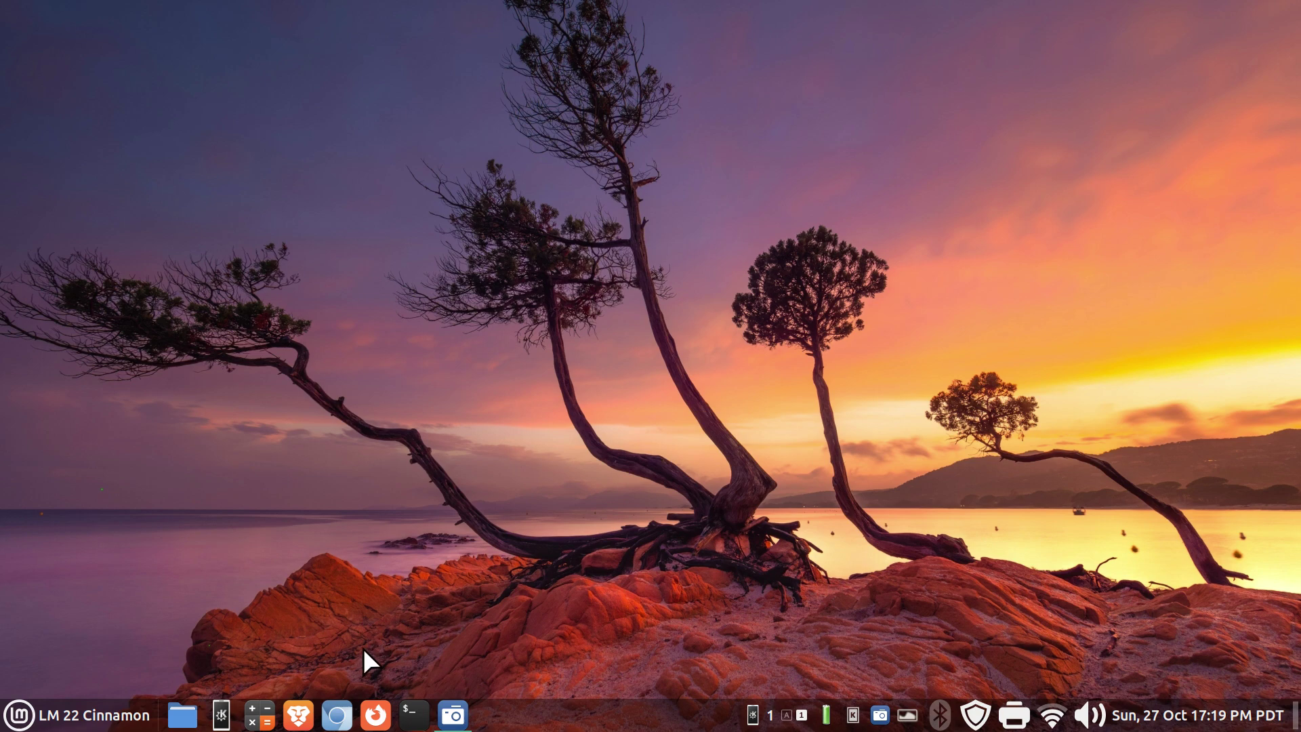
Open the Downloads folder in the file manager, view IMG_3391.png beside it, and close the image.
click(183, 714)
click(75, 232)
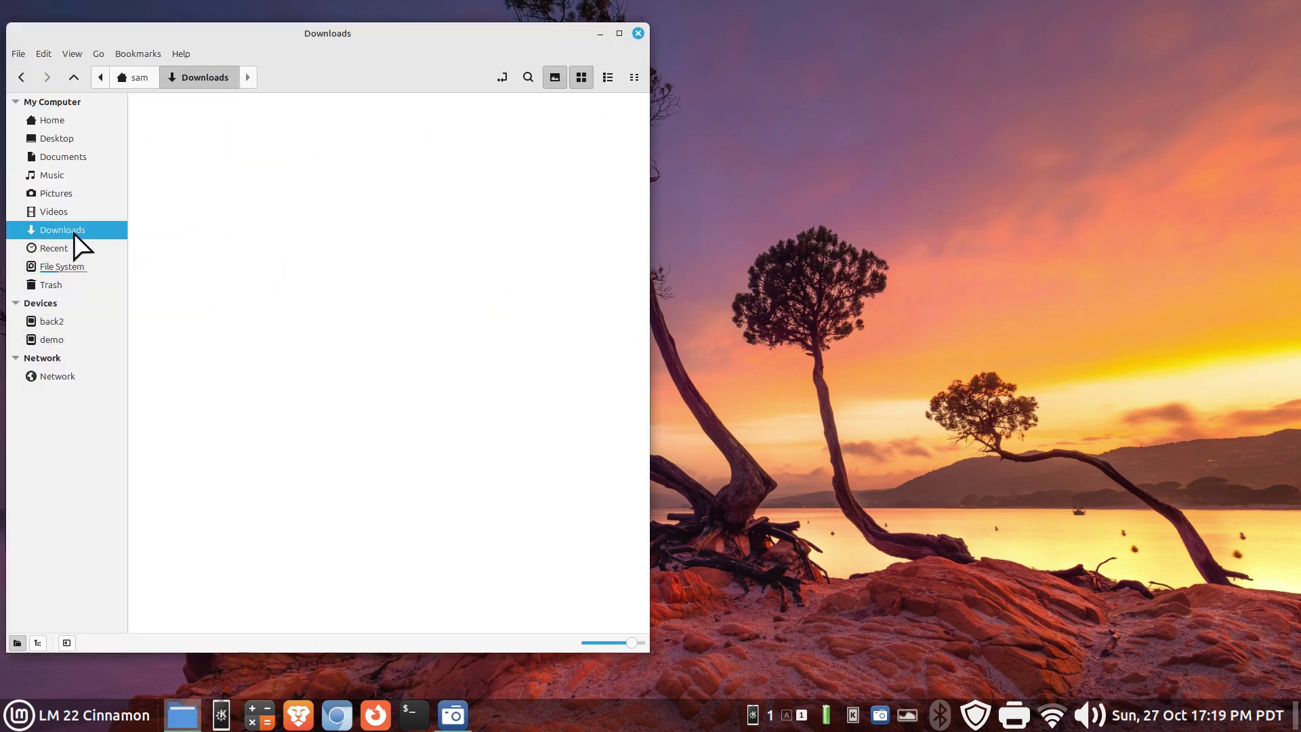
drag(371, 38, 608, 25)
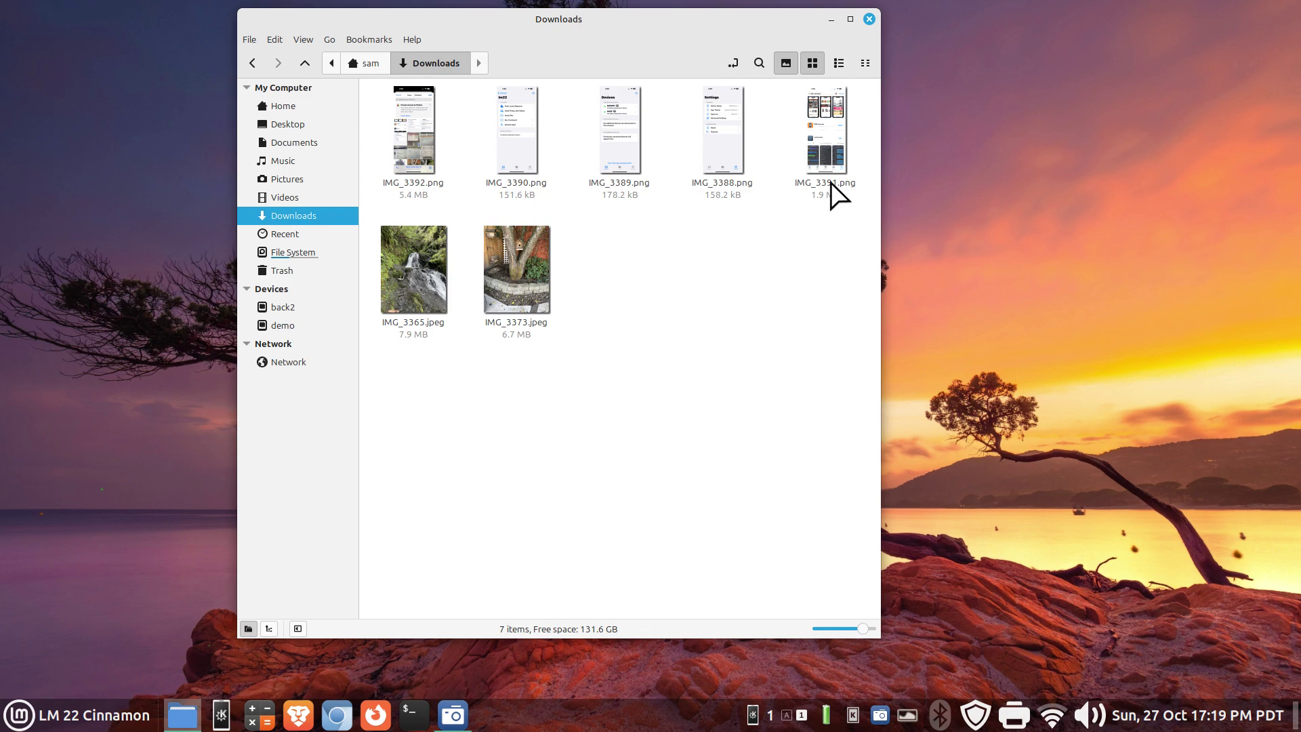
double_click(824, 123)
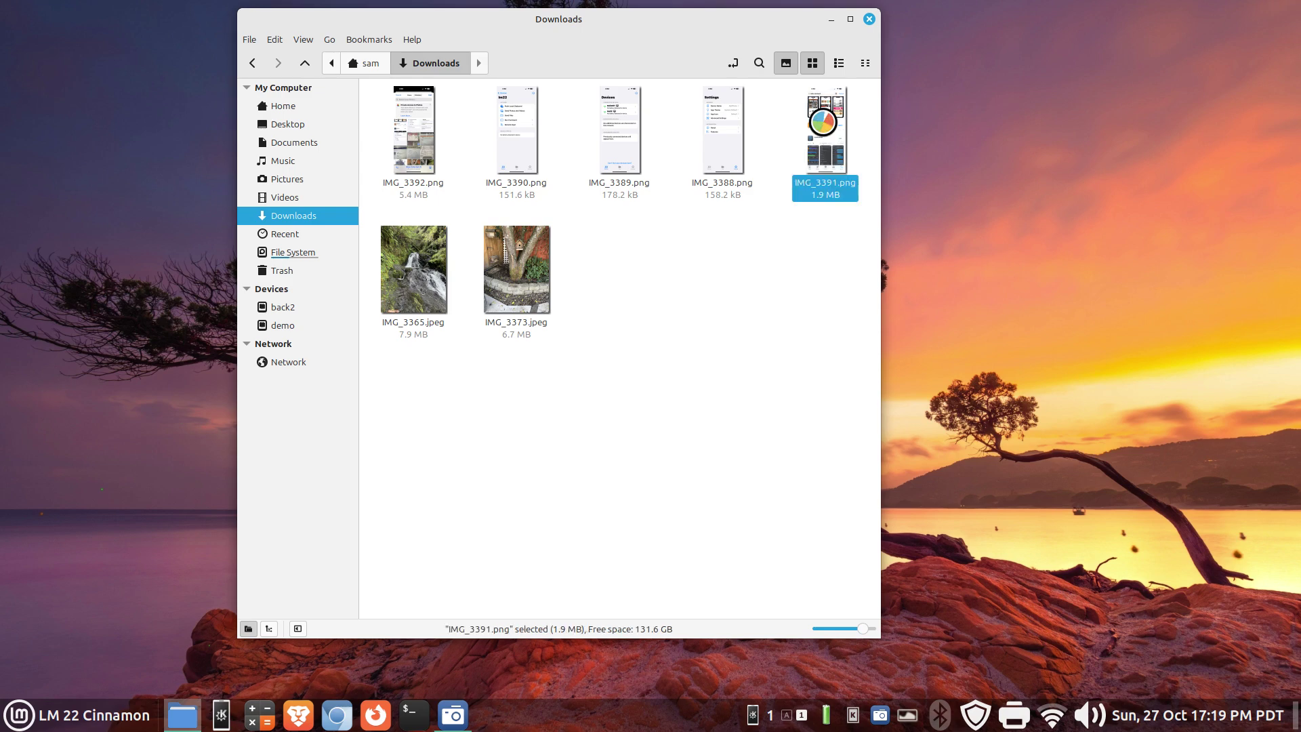
drag(718, 51, 1112, 26)
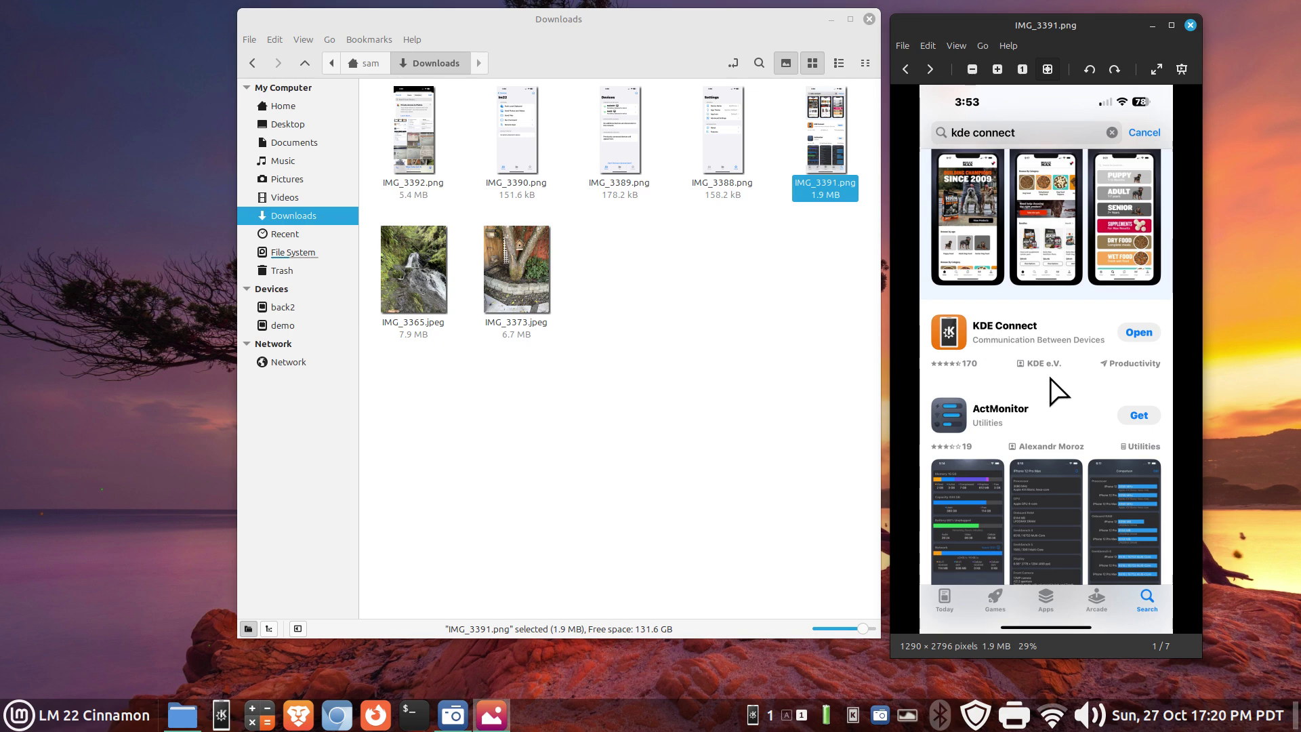
mouse_move(1168, 724)
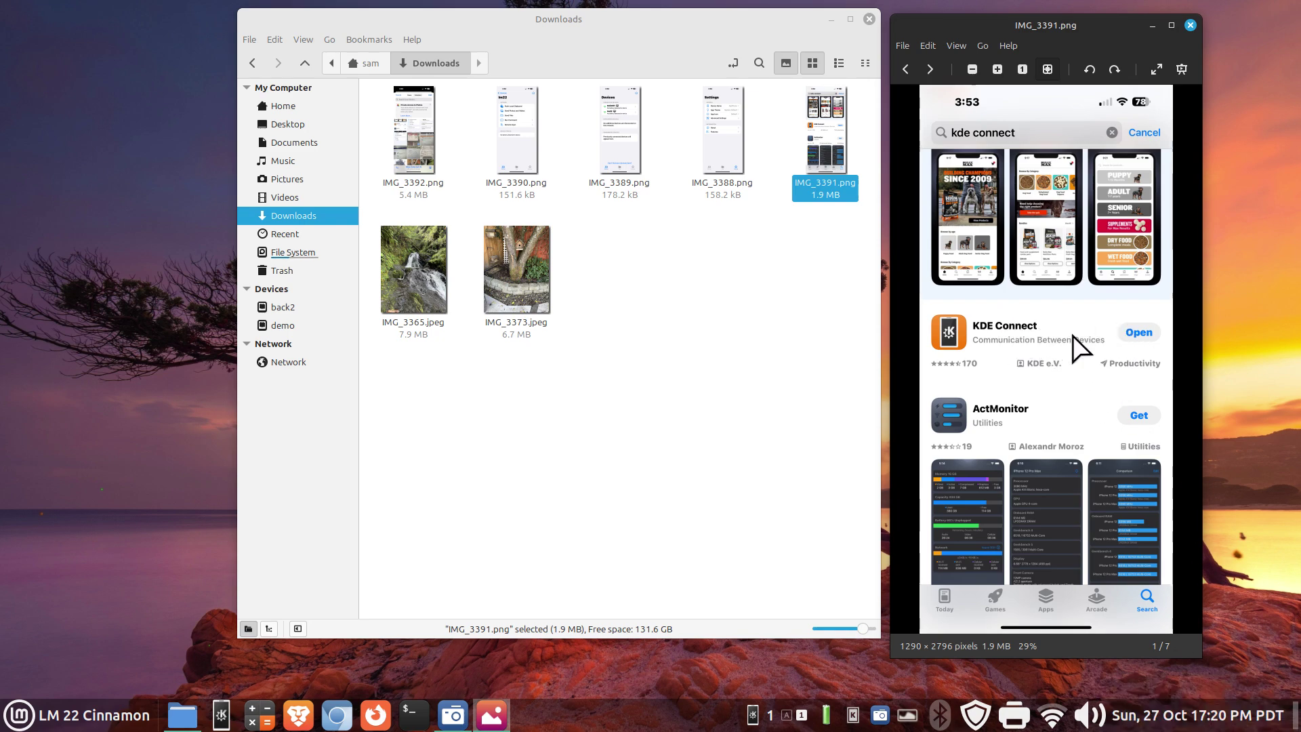
click(1190, 25)
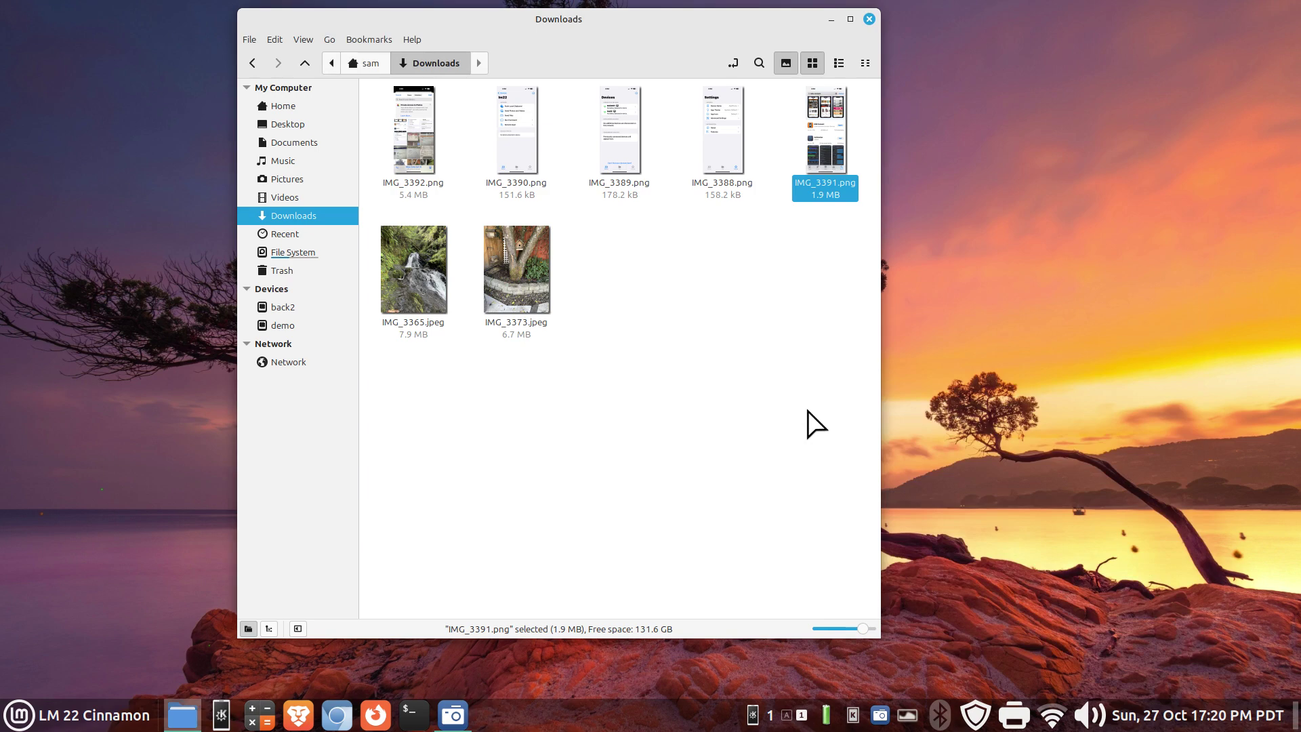
View the phone screenshots IMG_3388.png and IMG_3389.png from the Downloads folder one after the other.
click(705, 110)
key(Return)
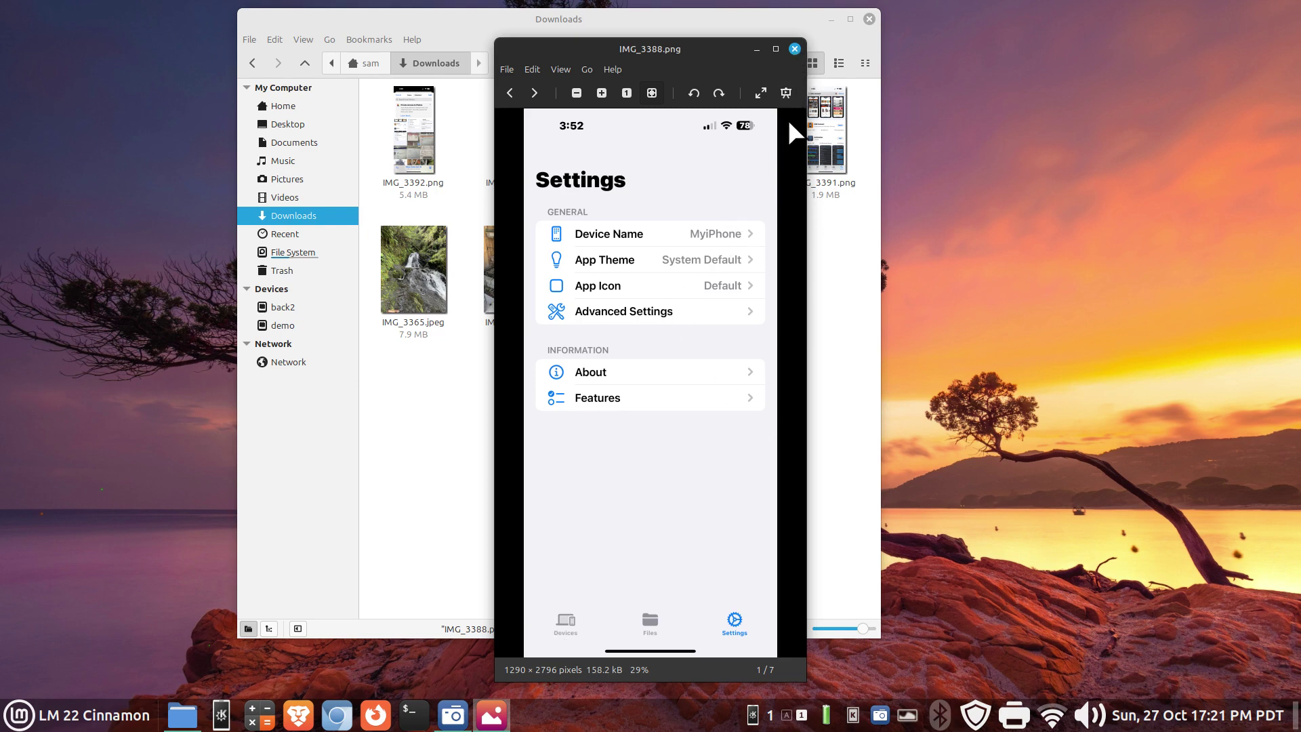
click(796, 51)
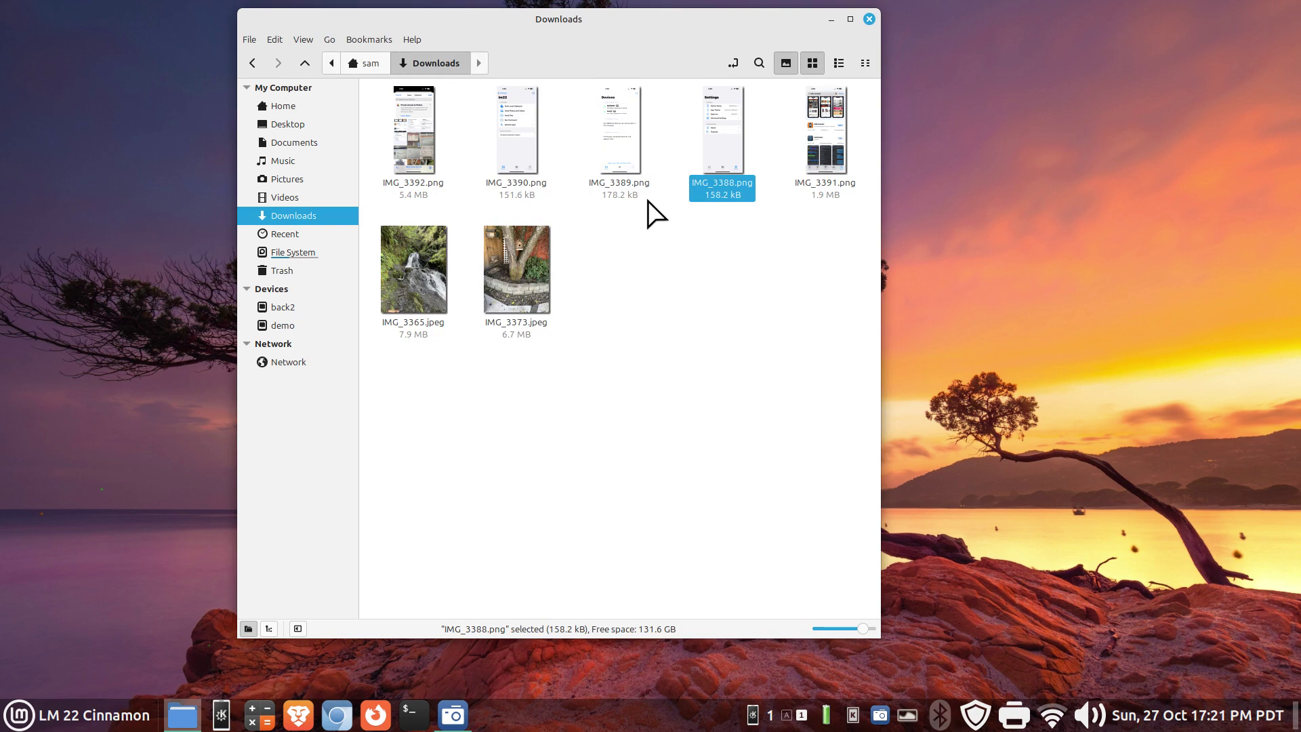
double_click(616, 115)
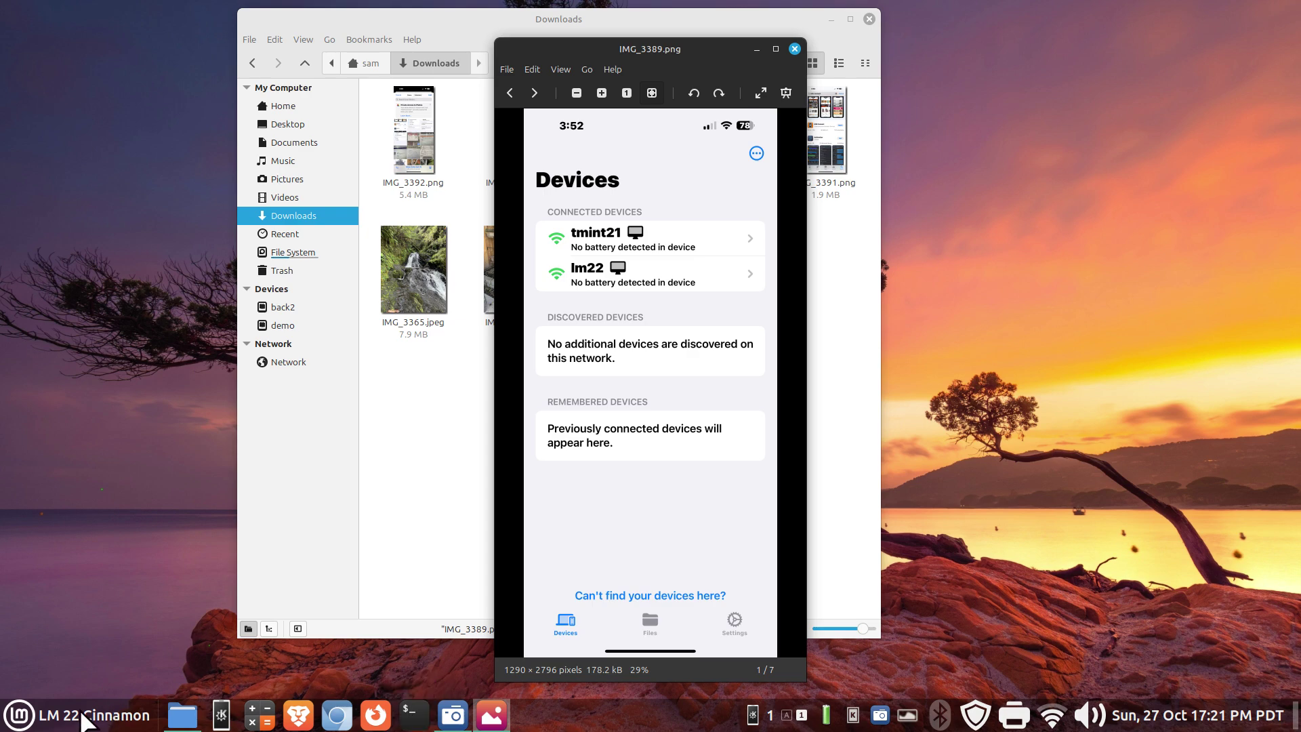
Open a terminal window over the image and enlarge its text four zoom levels.
click(29, 699)
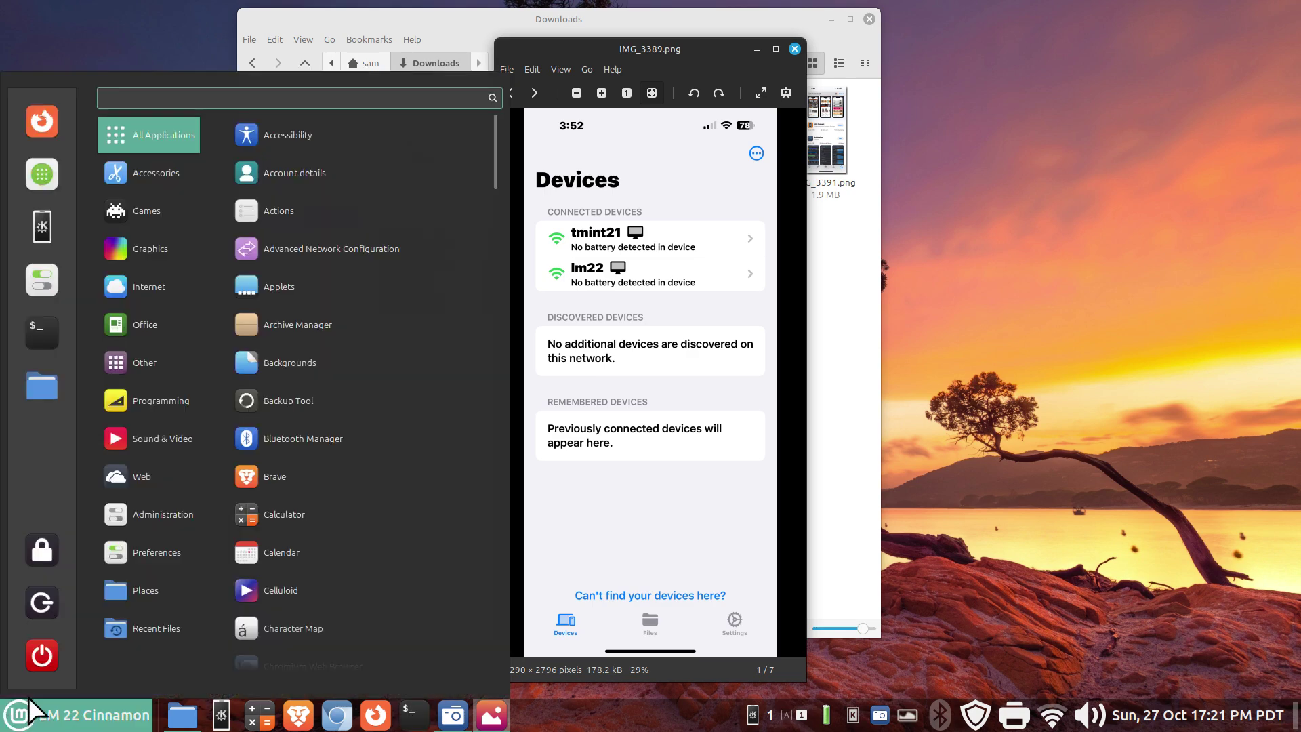
text(t)
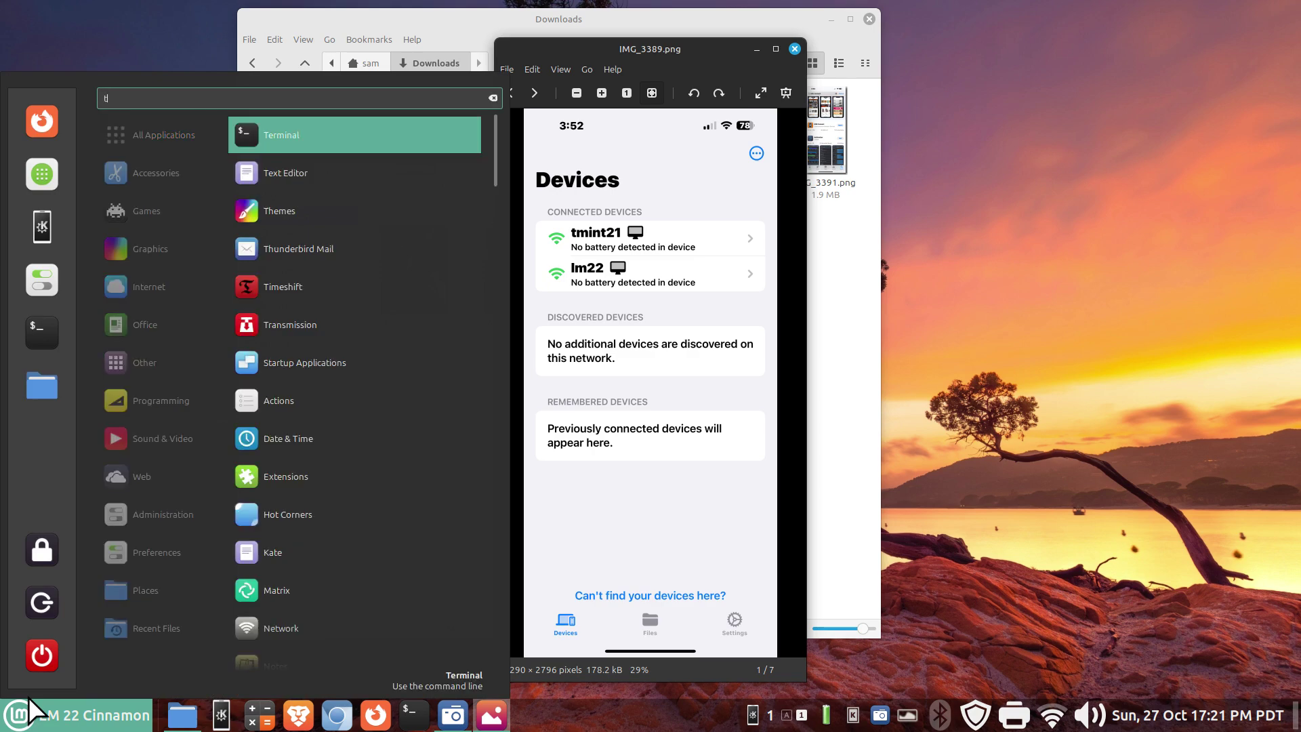
click(282, 136)
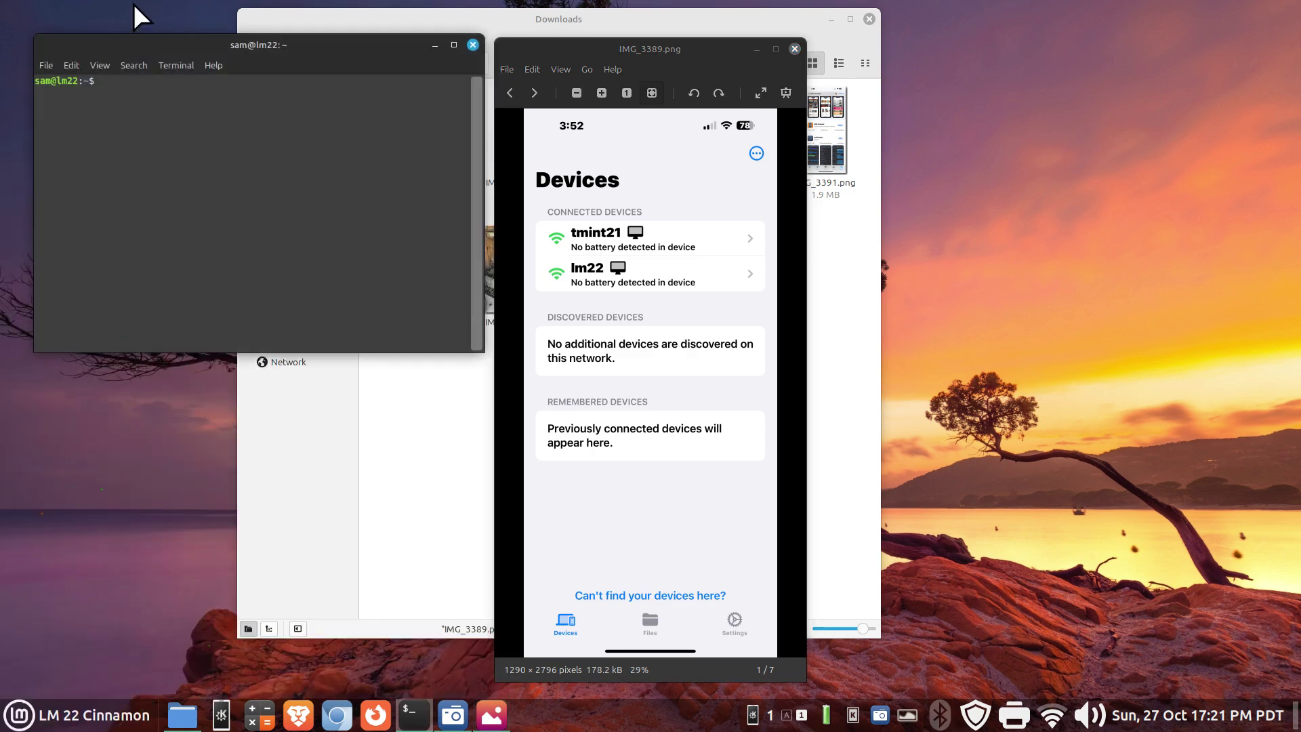
drag(221, 39, 737, 321)
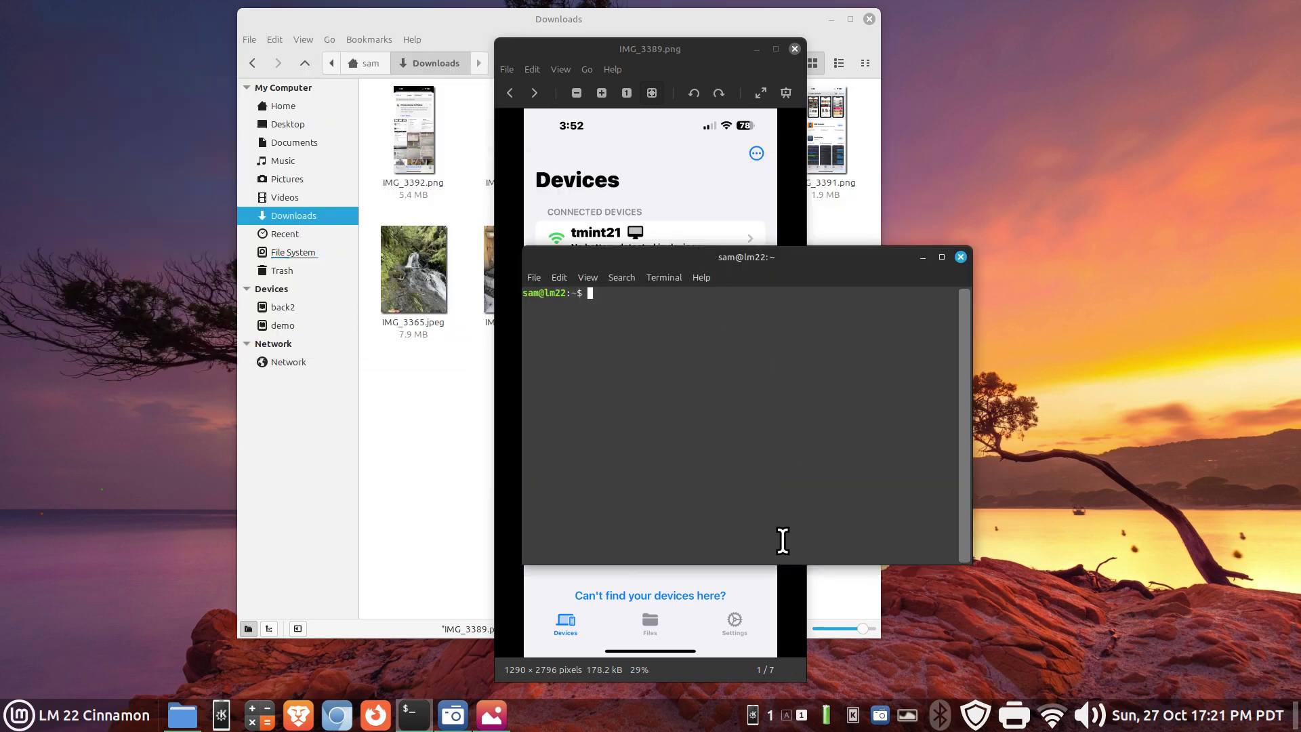
key(ctrl+plus)
key(ctrl+plus)
key(ctrl+plus)
key(ctrl+plus)
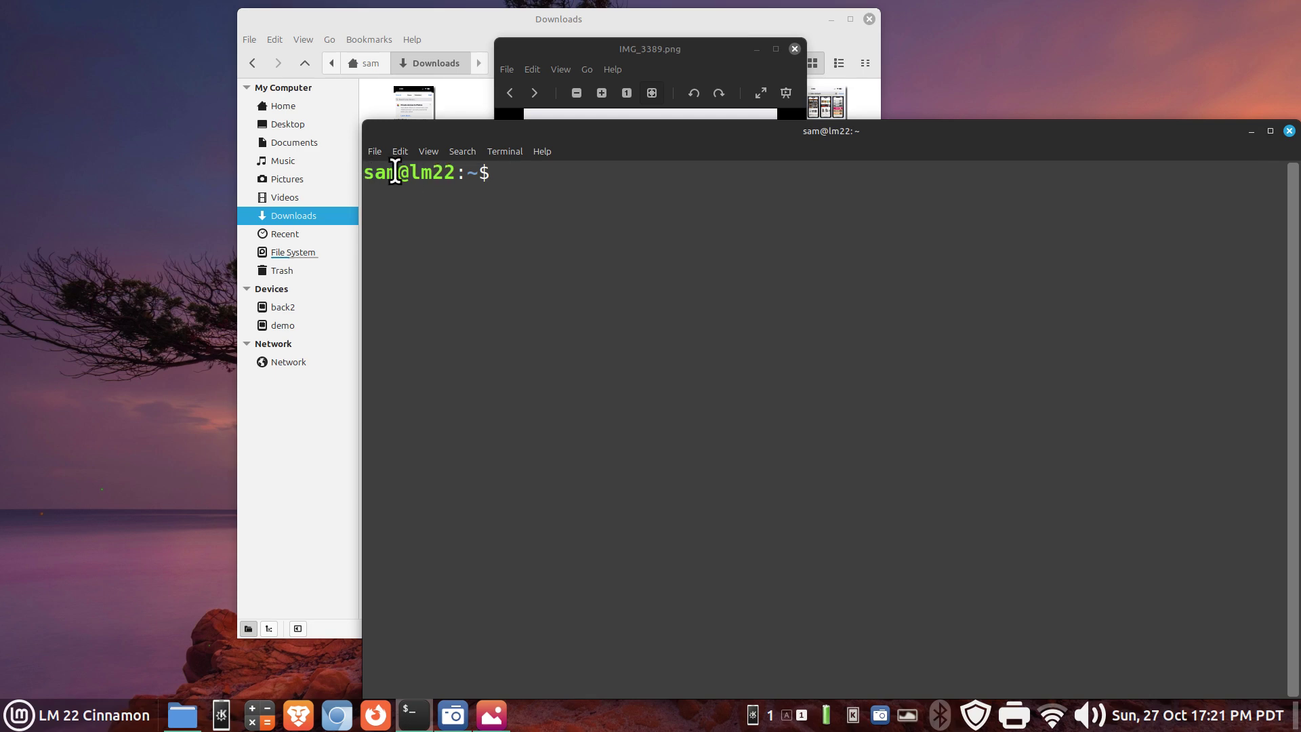
Highlight the username and the host name lm22 in the terminal prompt, and close the terminal and the image.
drag(396, 172, 363, 172)
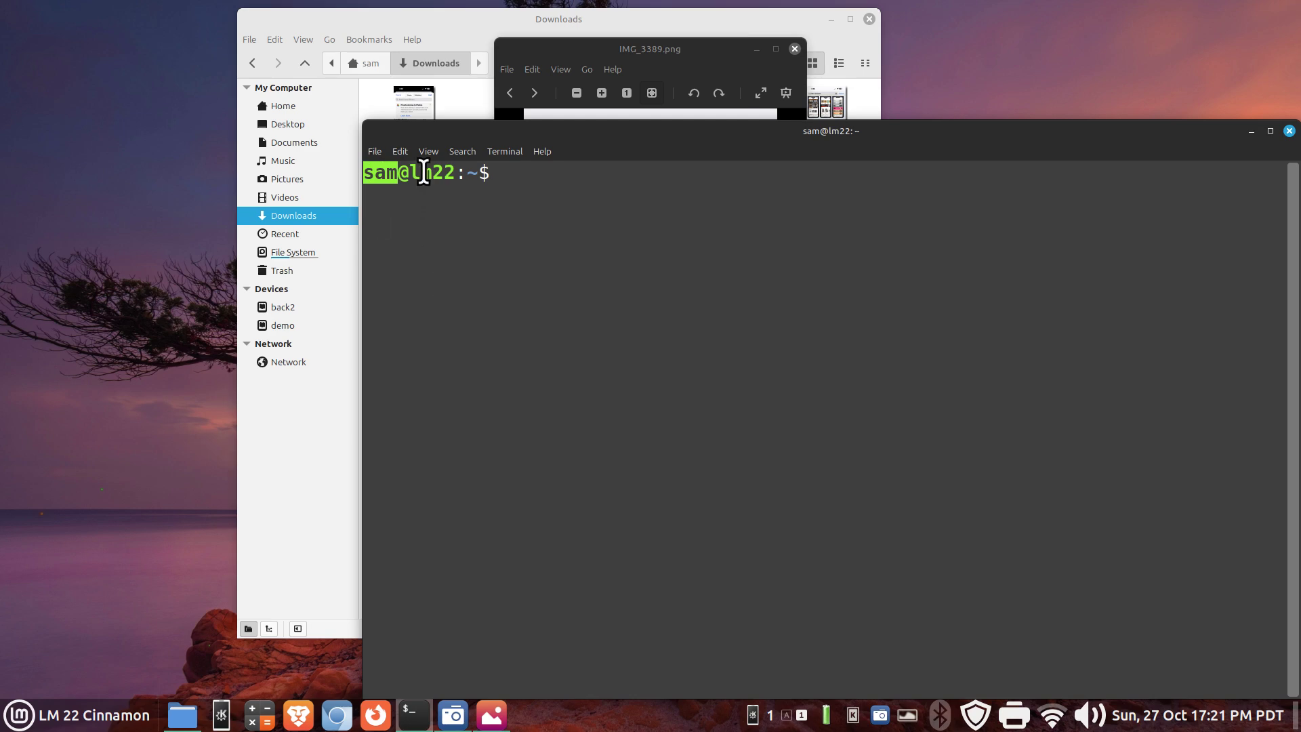
drag(409, 172, 456, 173)
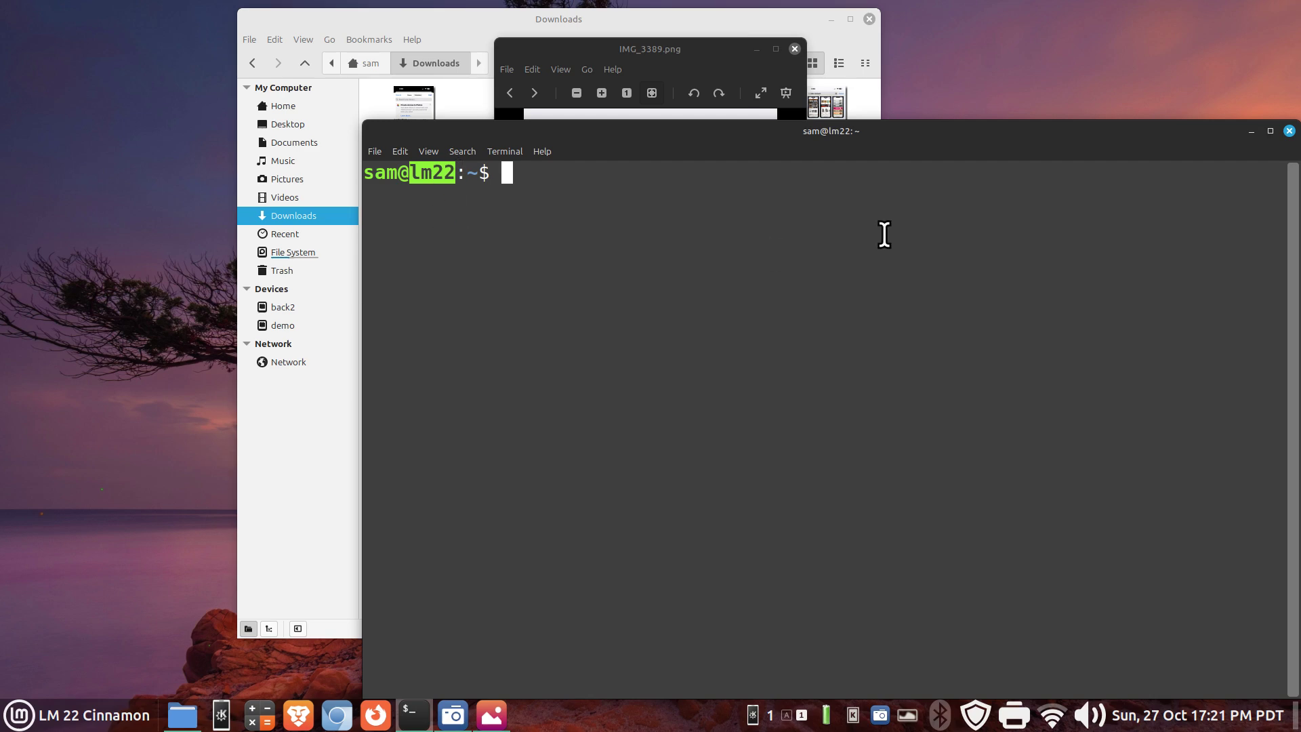
click(1288, 130)
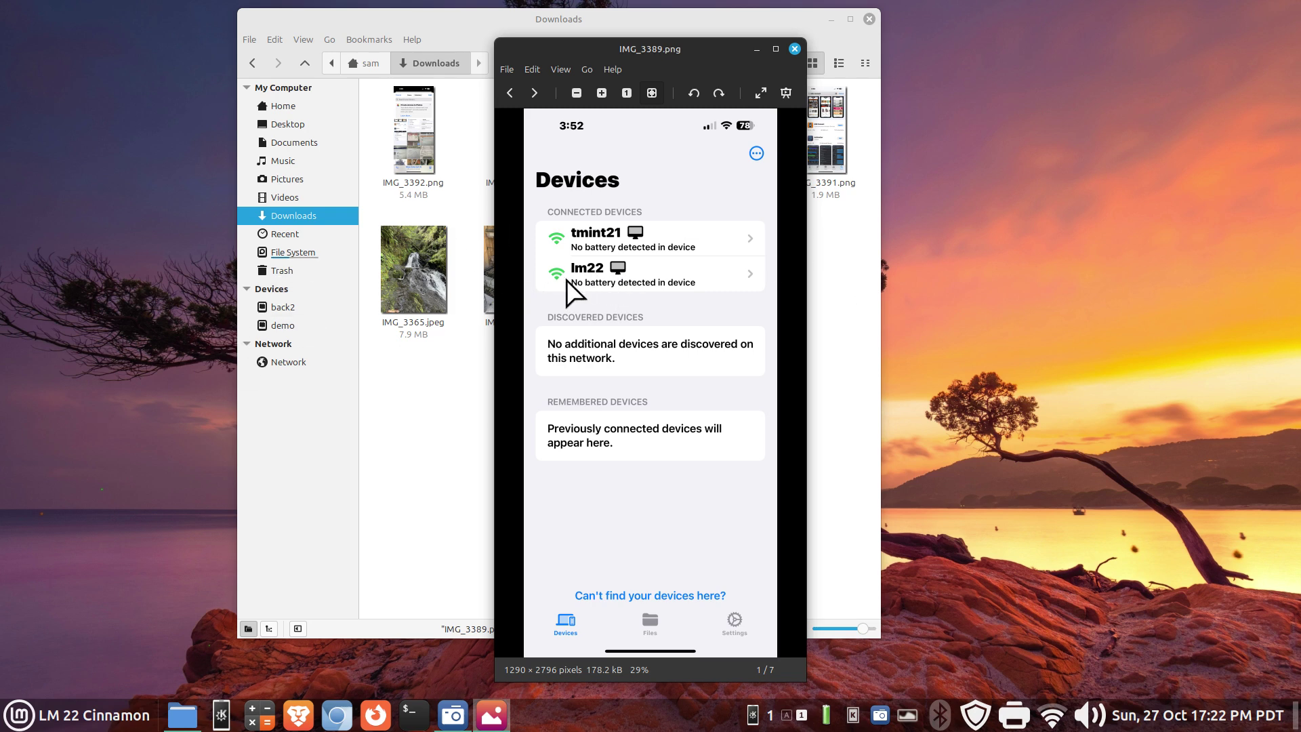
click(794, 49)
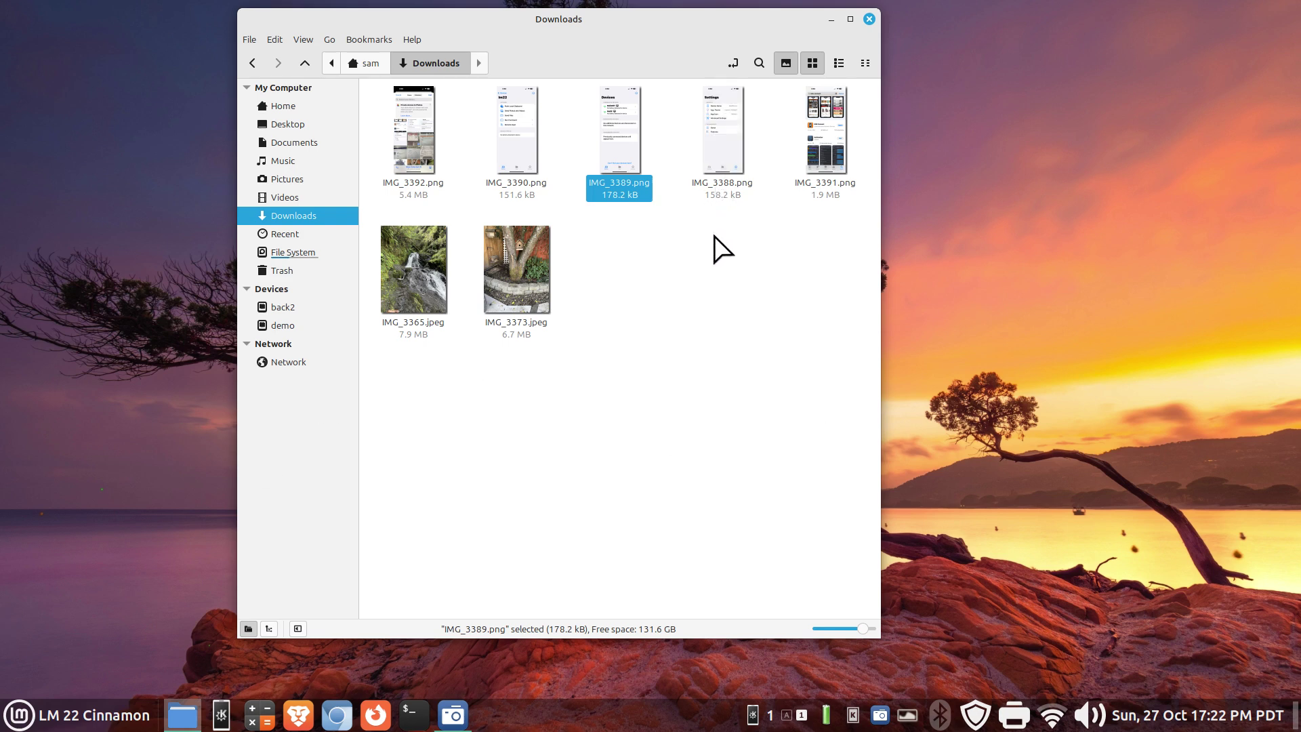
View IMG_3390.png and IMG_3392.png from the Downloads folder, closing each image after viewing.
double_click(522, 129)
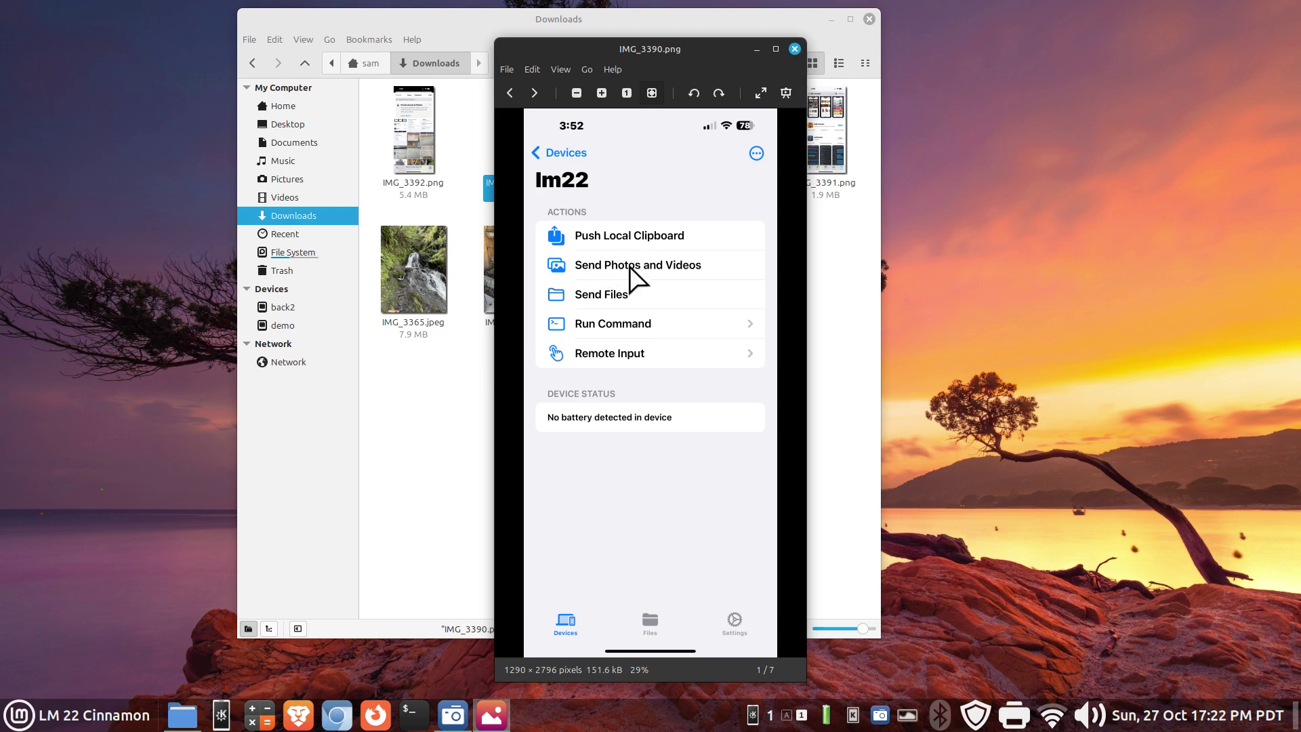
click(796, 47)
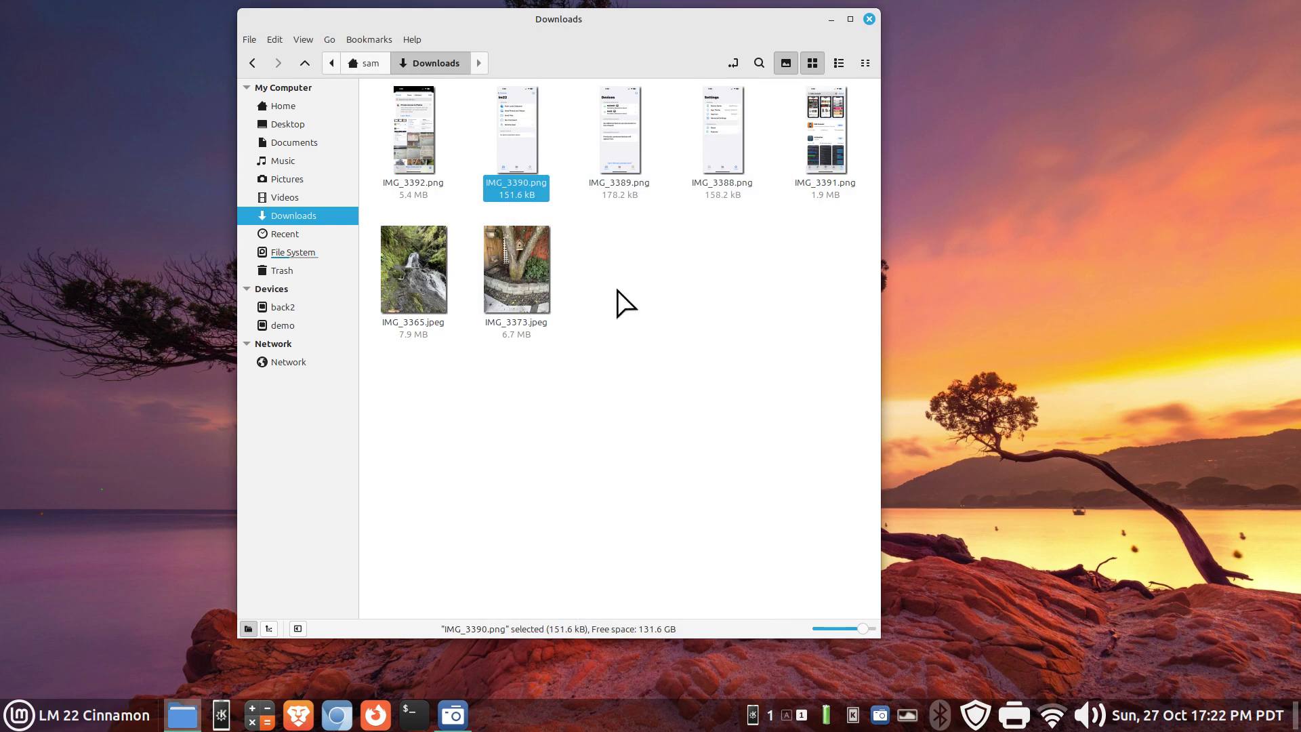
double_click(409, 126)
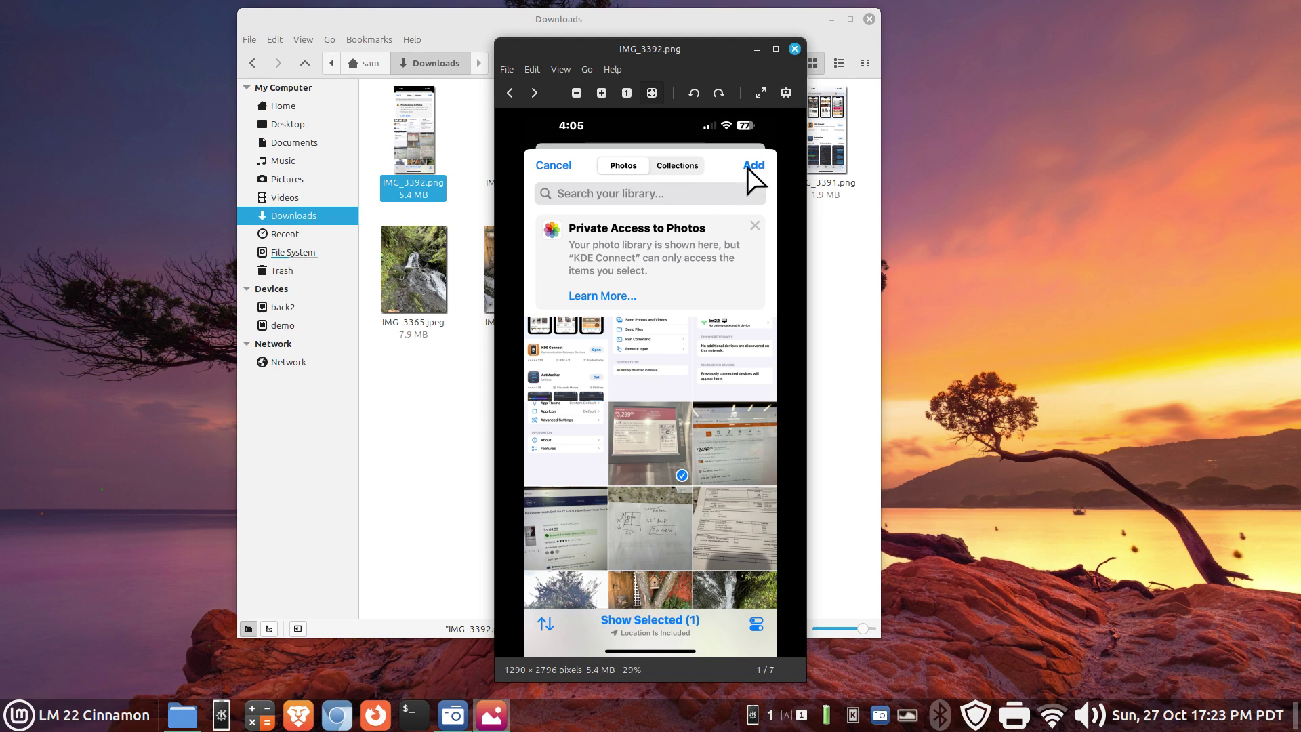
click(795, 49)
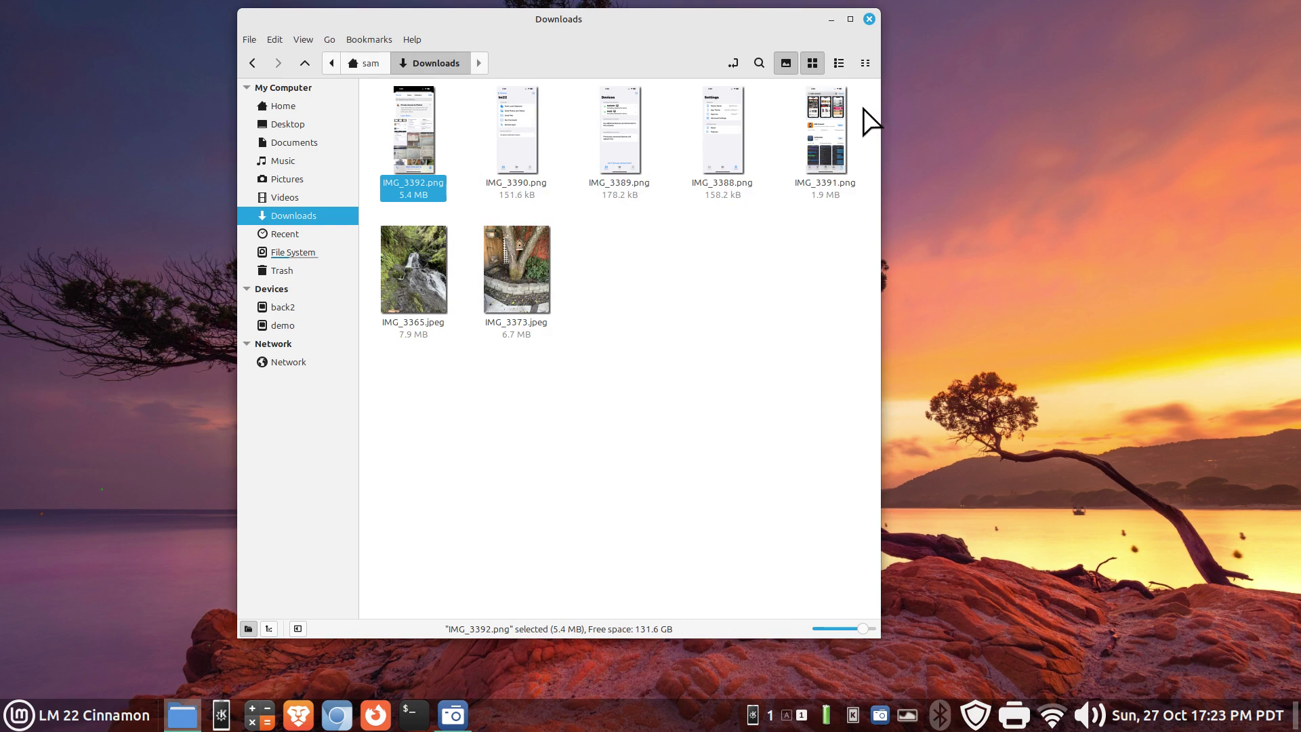
Delete all the images in the Downloads folder.
drag(863, 108, 387, 282)
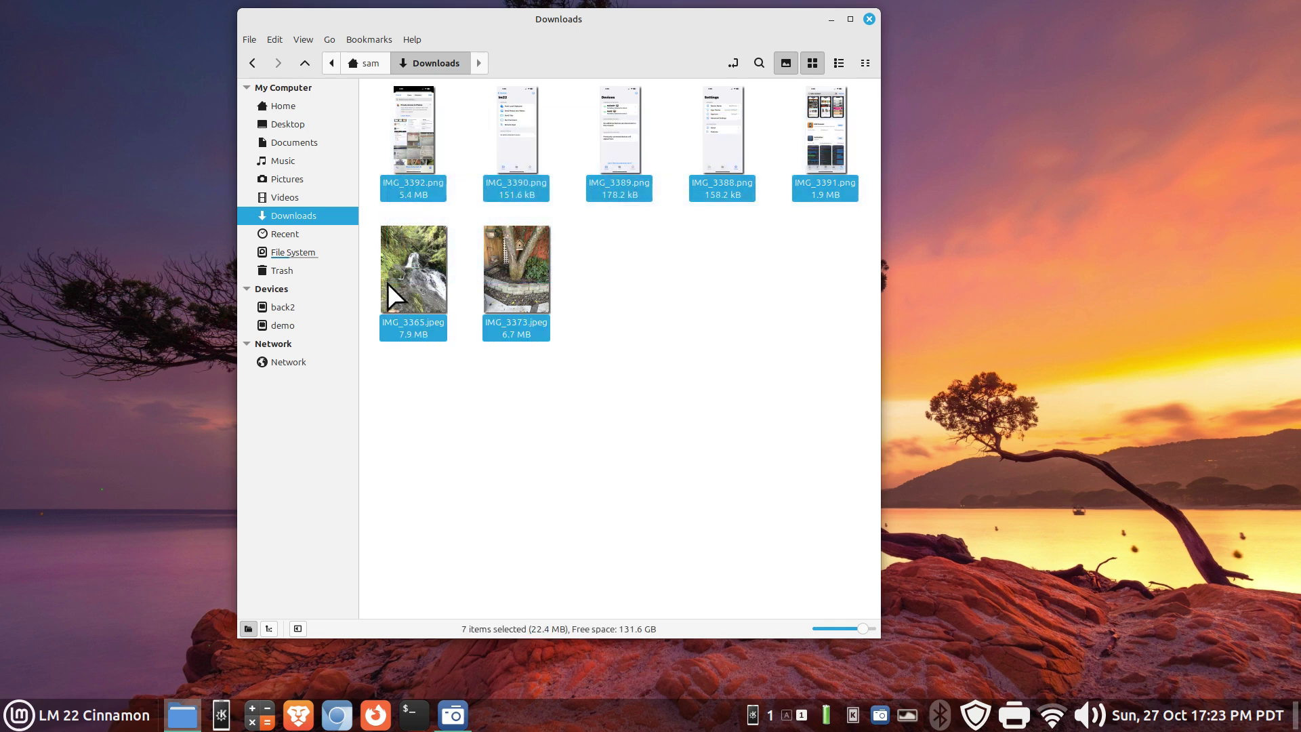
key(Delete)
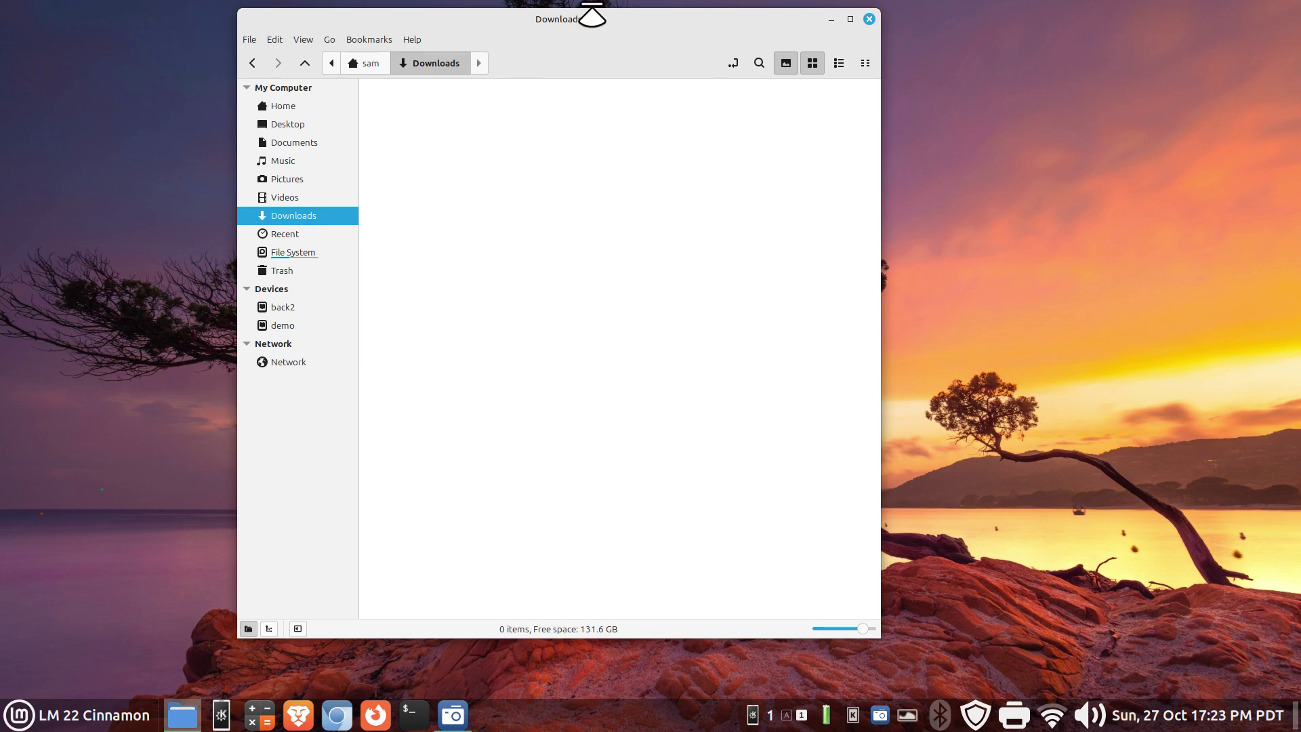
Move the Downloads window aside and view the received IMG_3392.png, closing the image after viewing.
drag(633, 19, 433, 22)
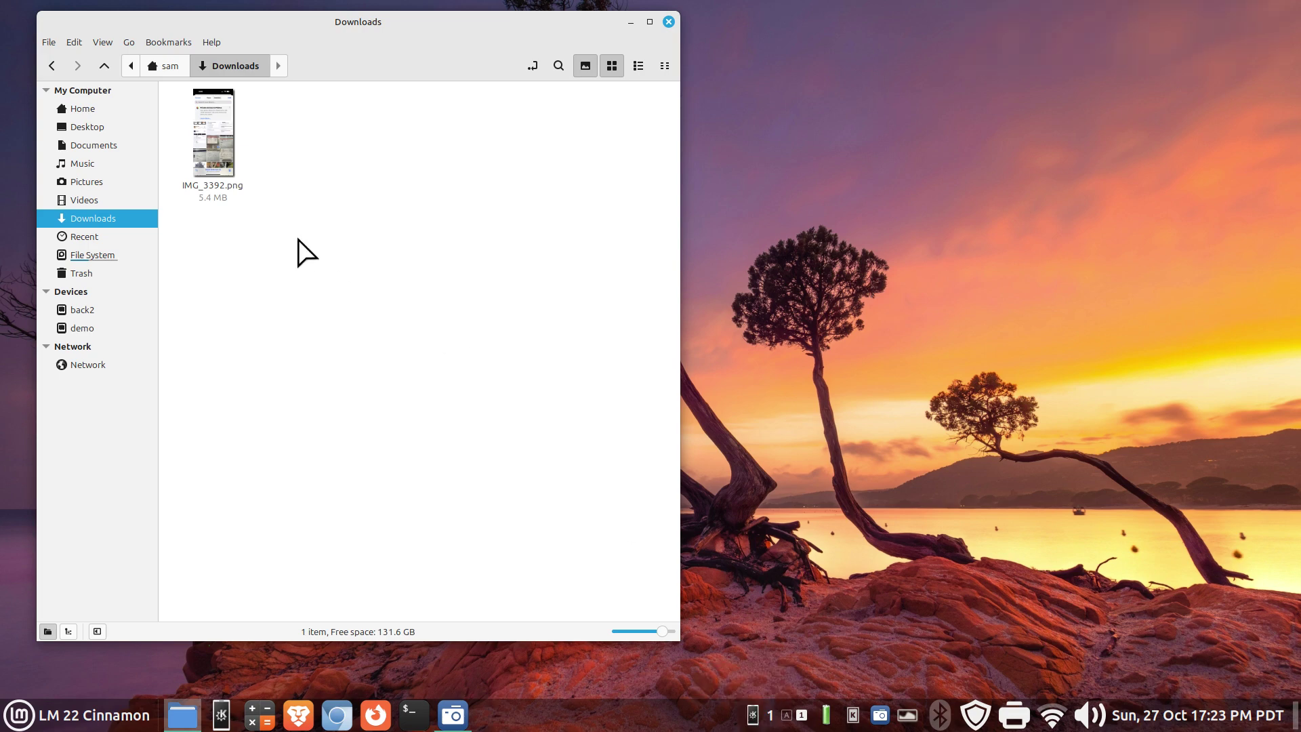
double_click(217, 135)
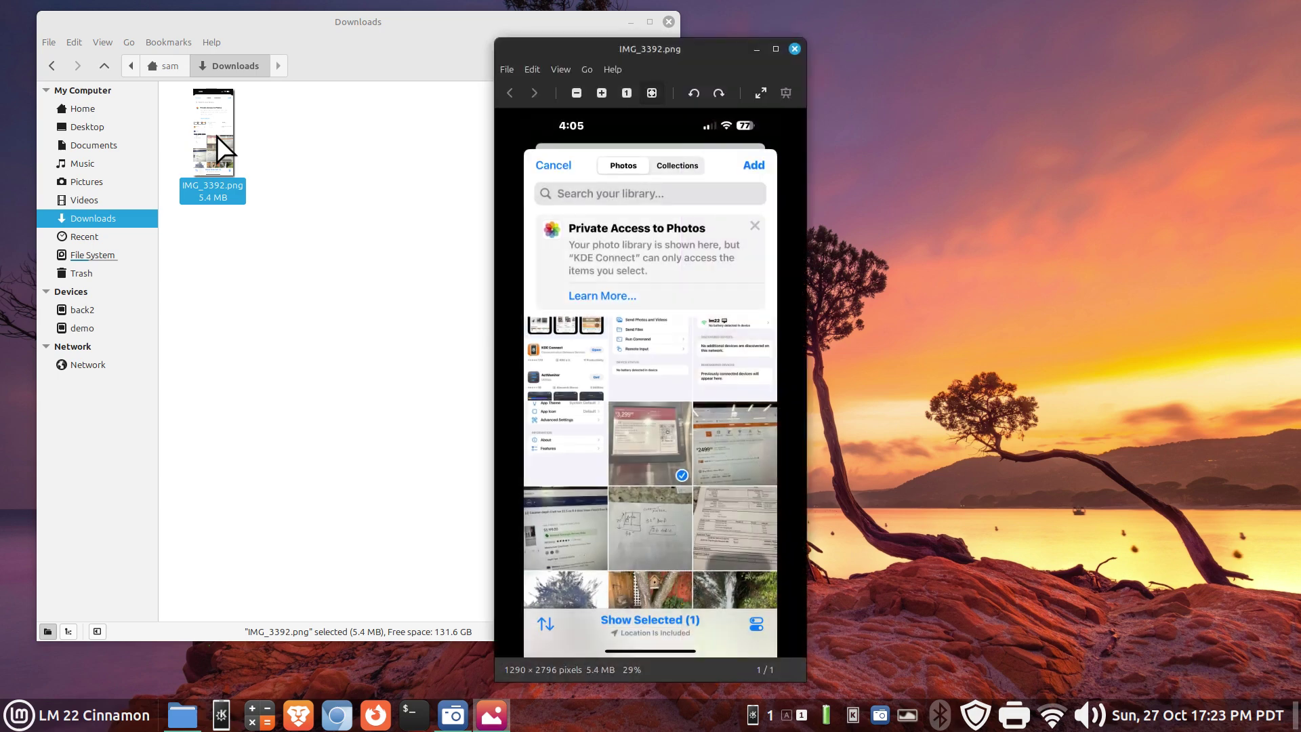
click(795, 48)
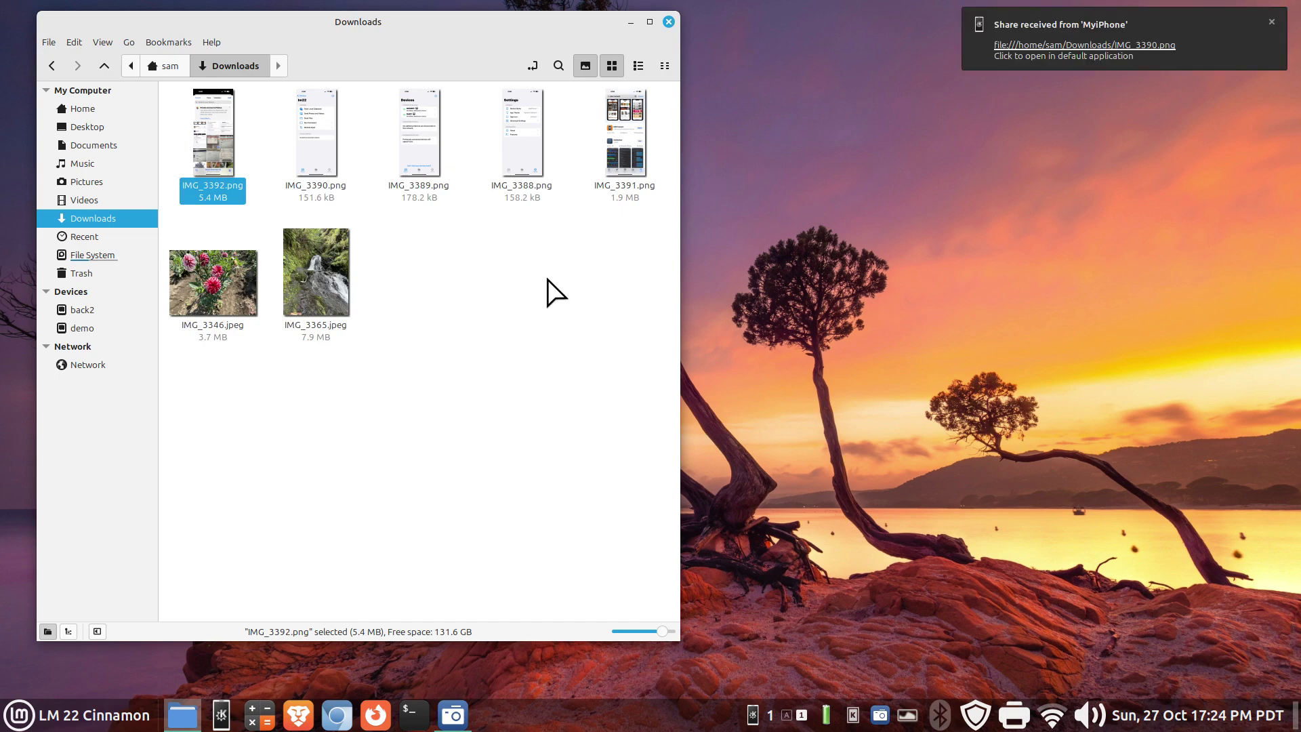
Minimize the Downloads window and view IMG_3346.jpeg from the share notification, closing the image after viewing.
drag(450, 25, 581, 49)
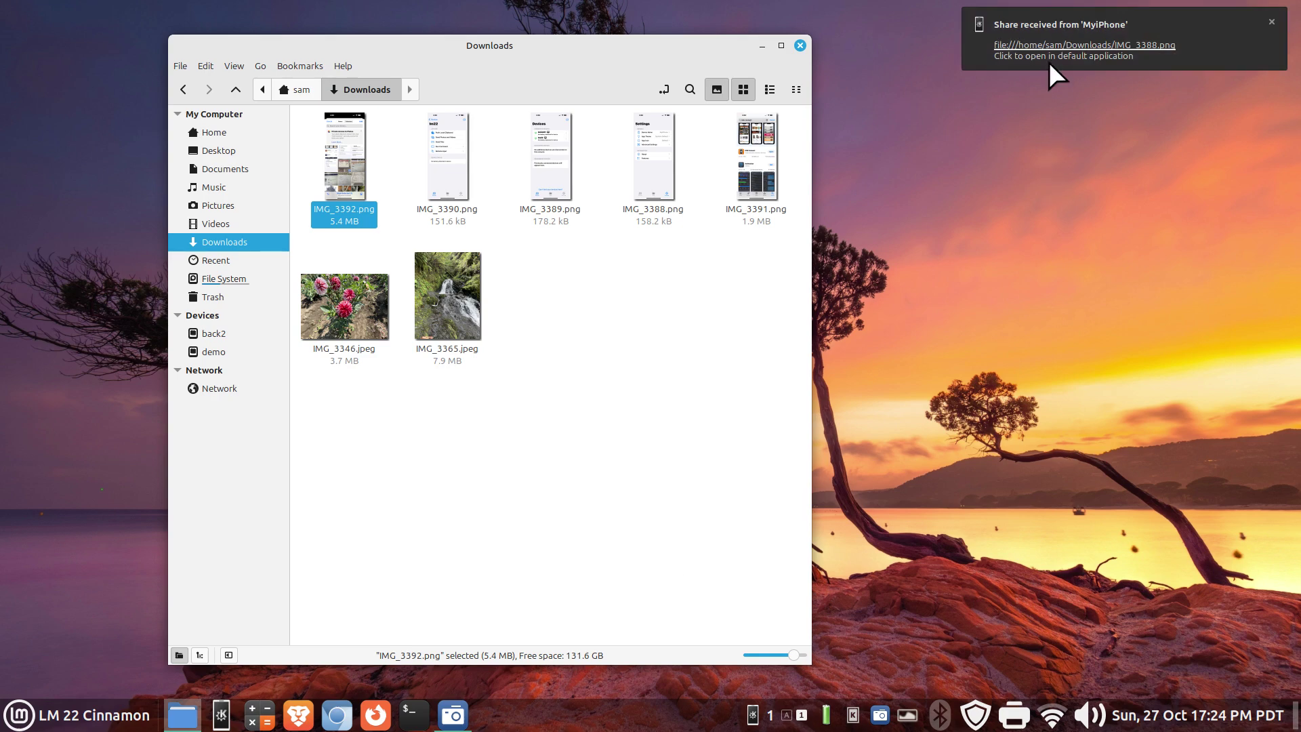
click(762, 46)
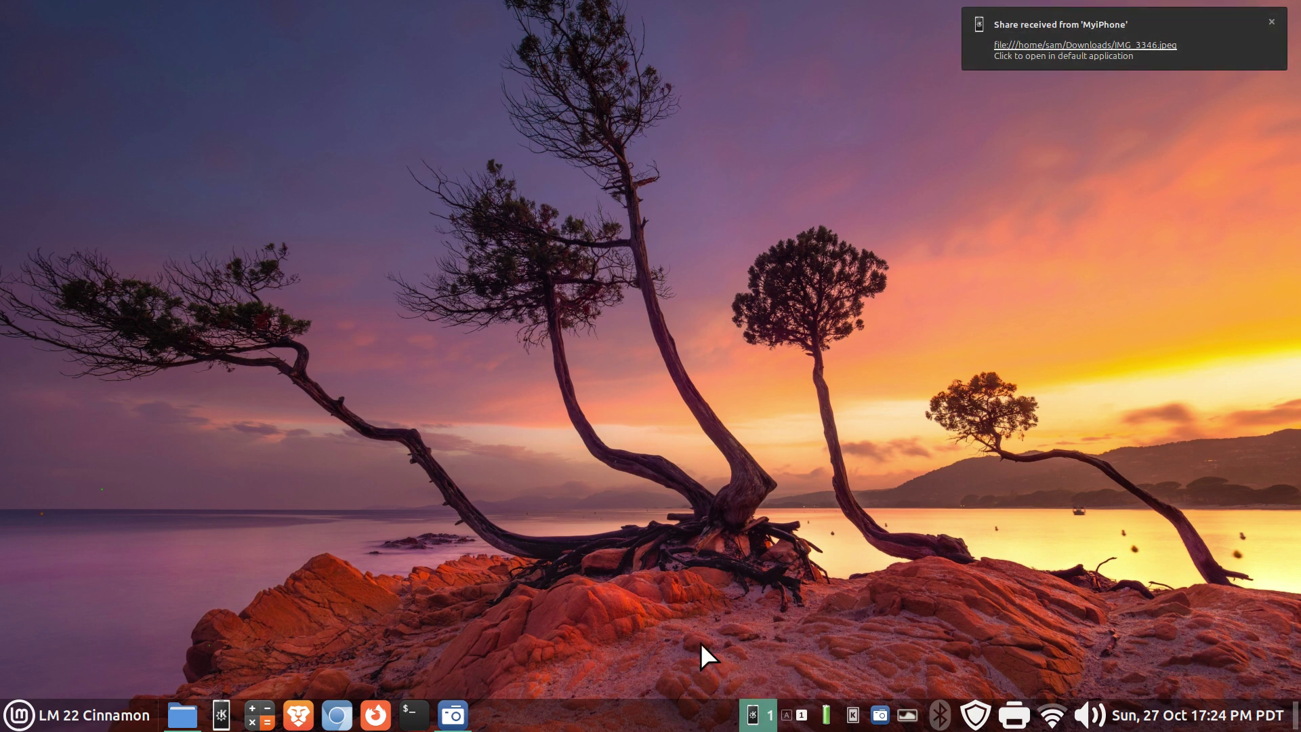
mouse_move(182, 713)
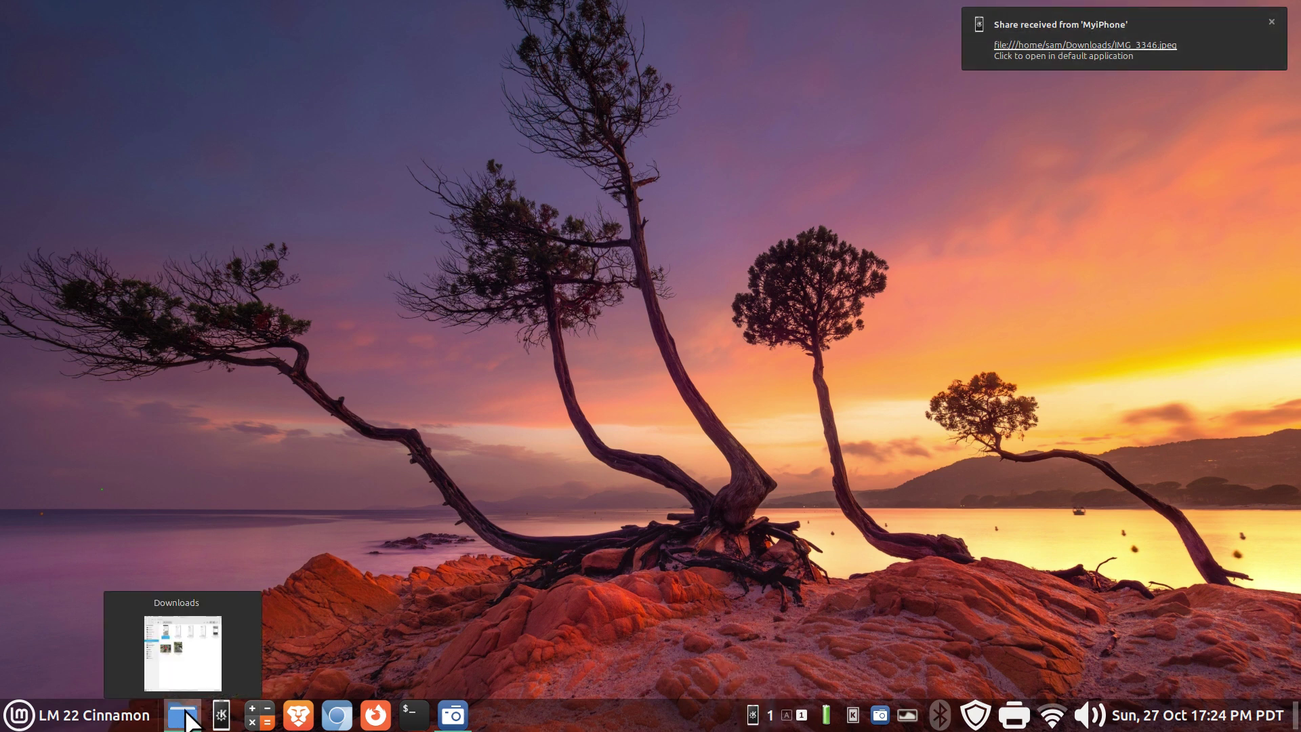
click(1094, 41)
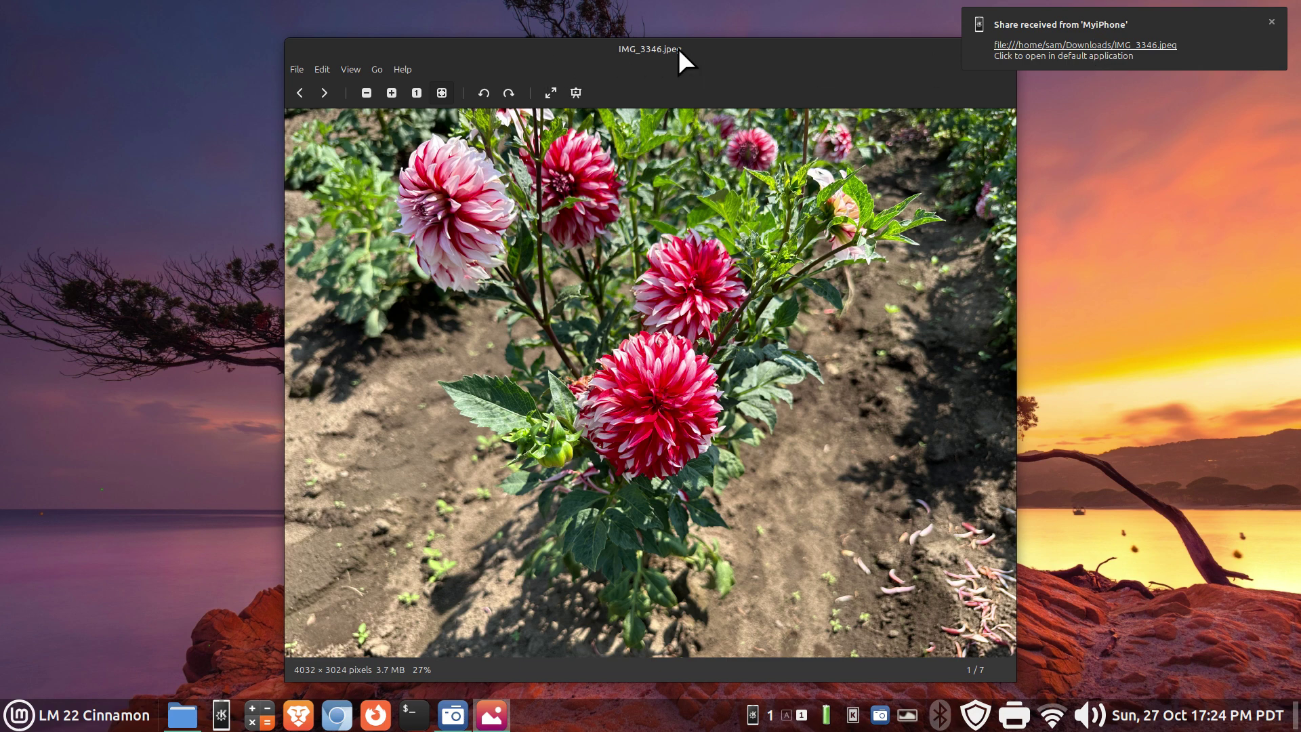
click(1004, 45)
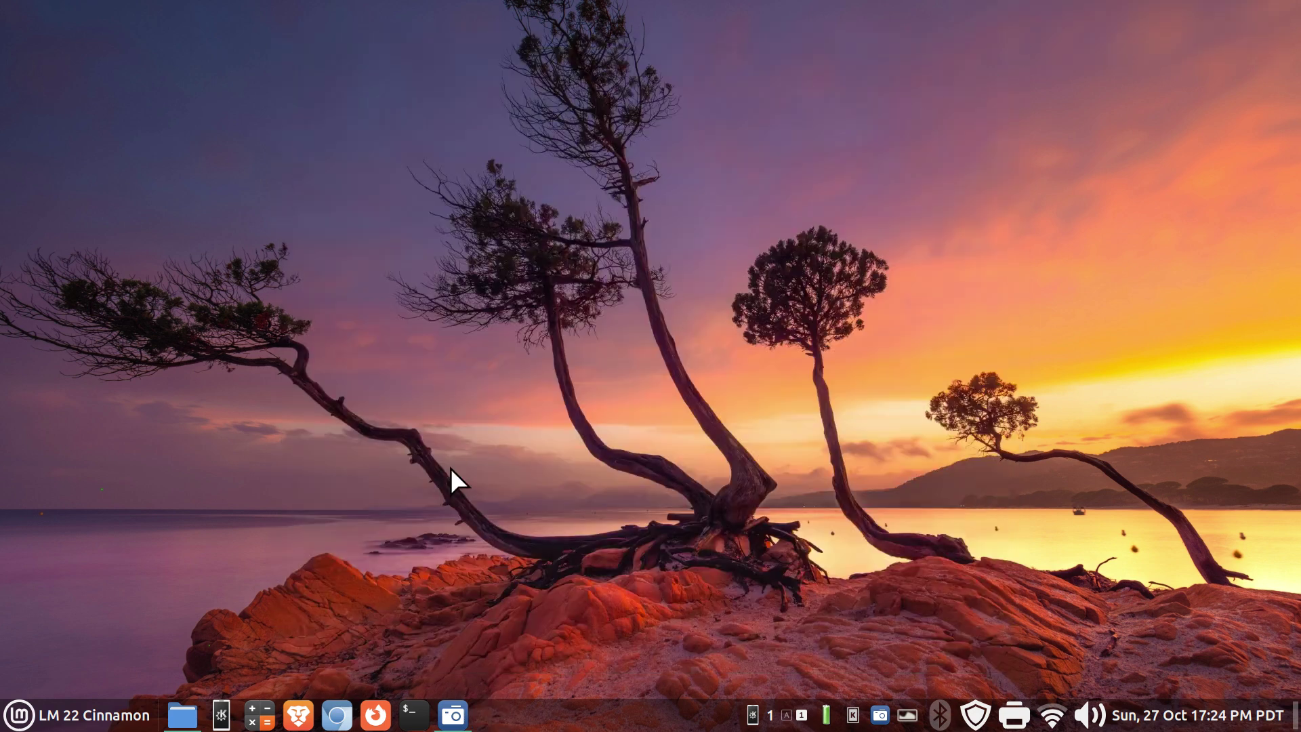
Restore the Downloads window and show quick previews of IMG_3346.jpeg and IMG_3365.jpeg, closing each preview.
click(182, 715)
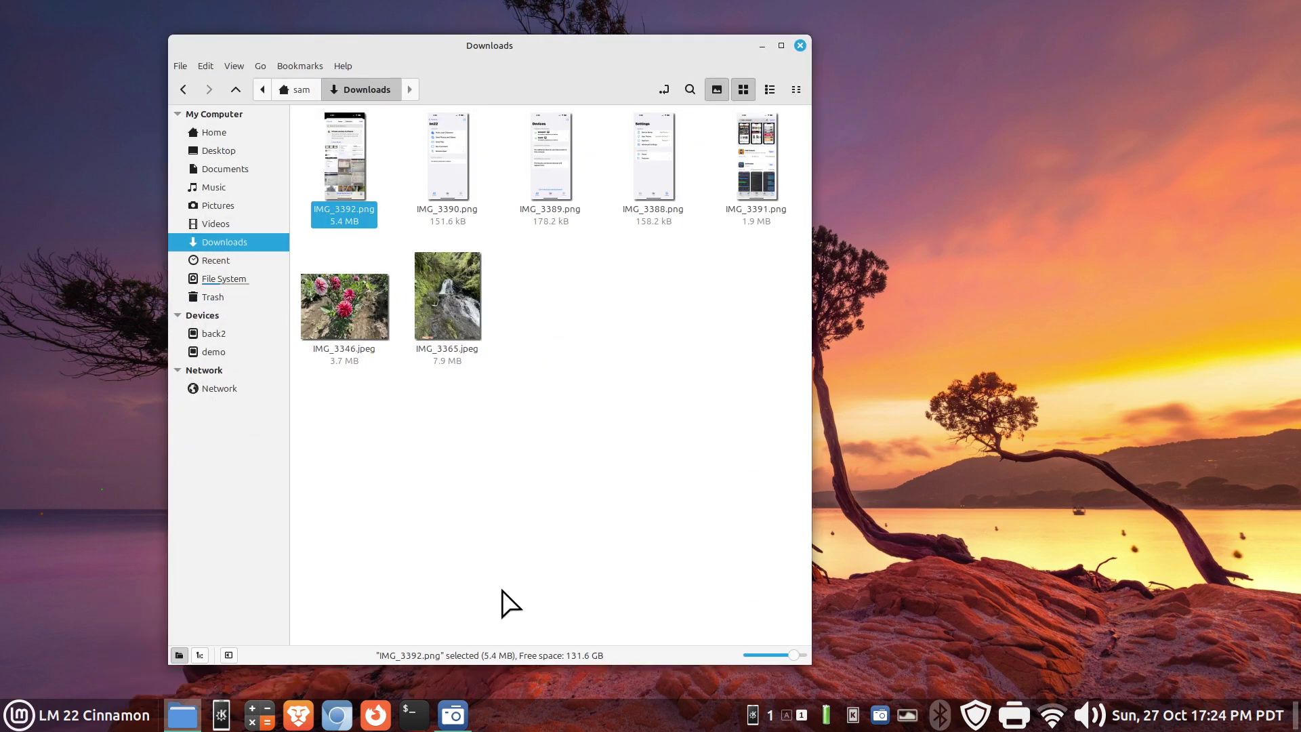
click(355, 295)
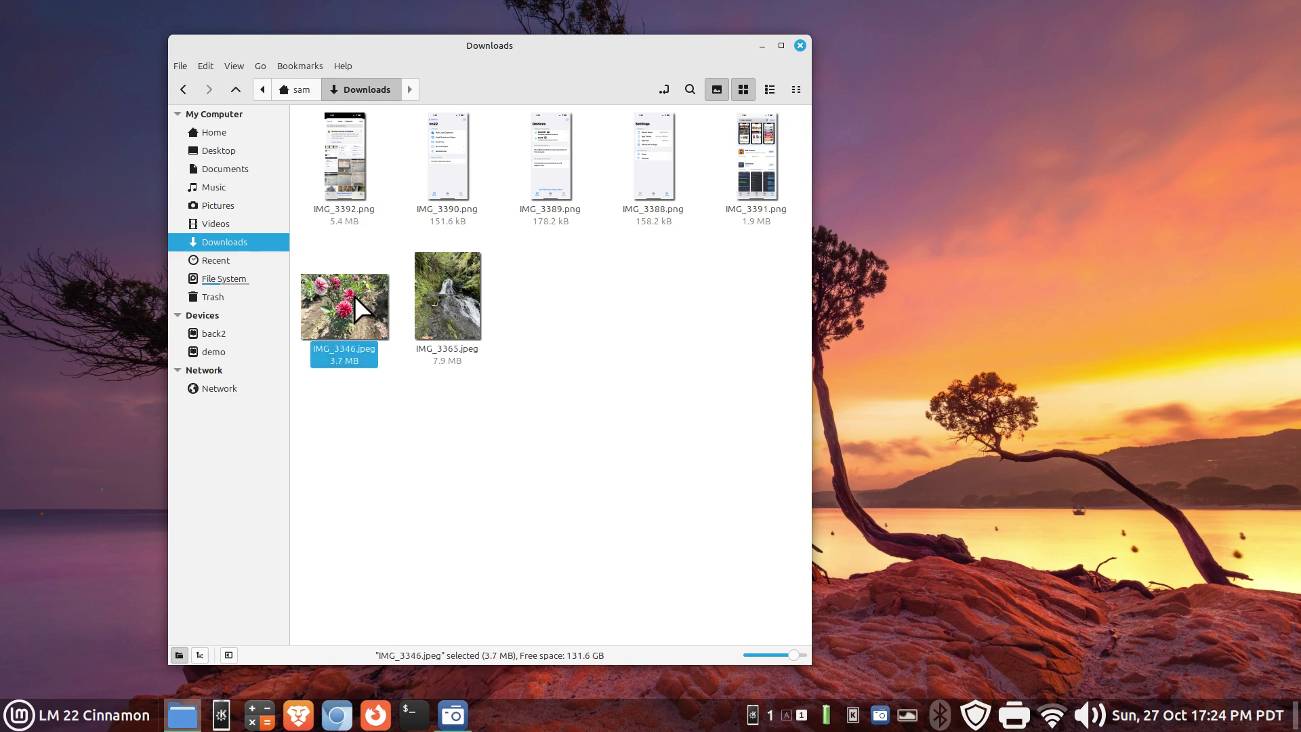
key(space)
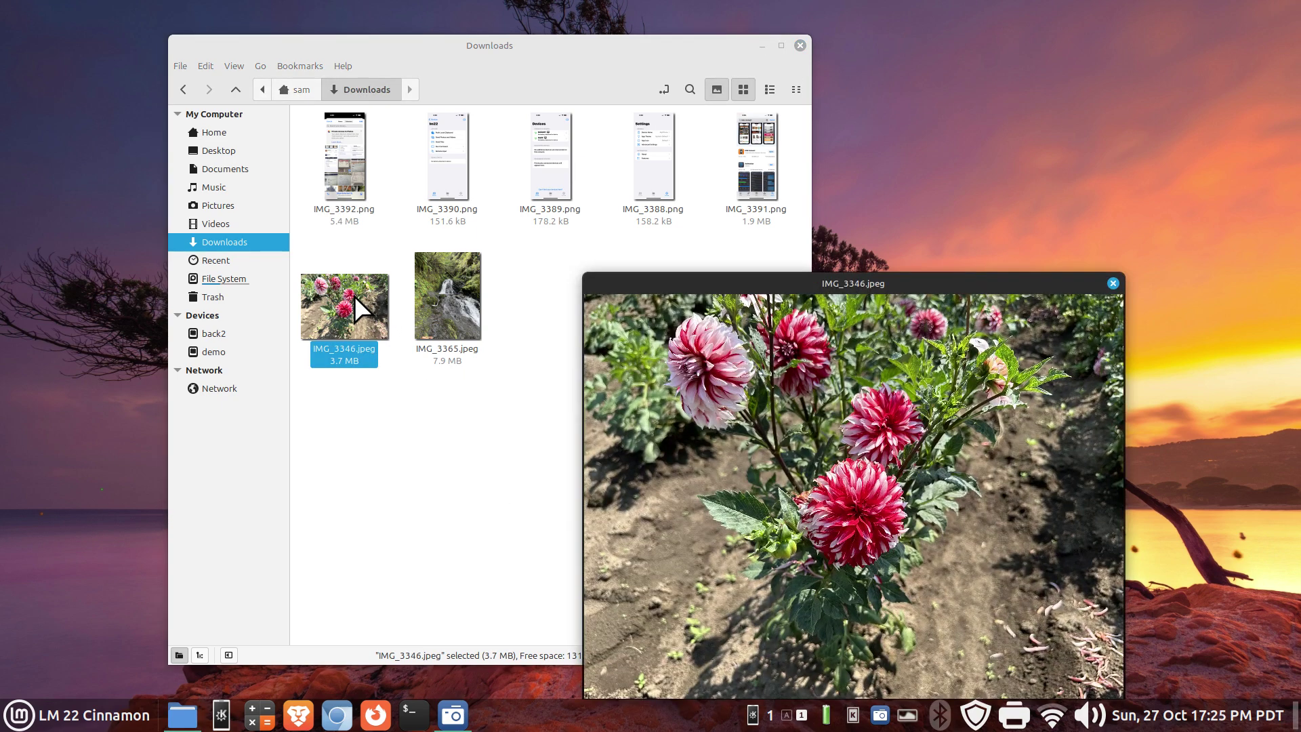
key(space)
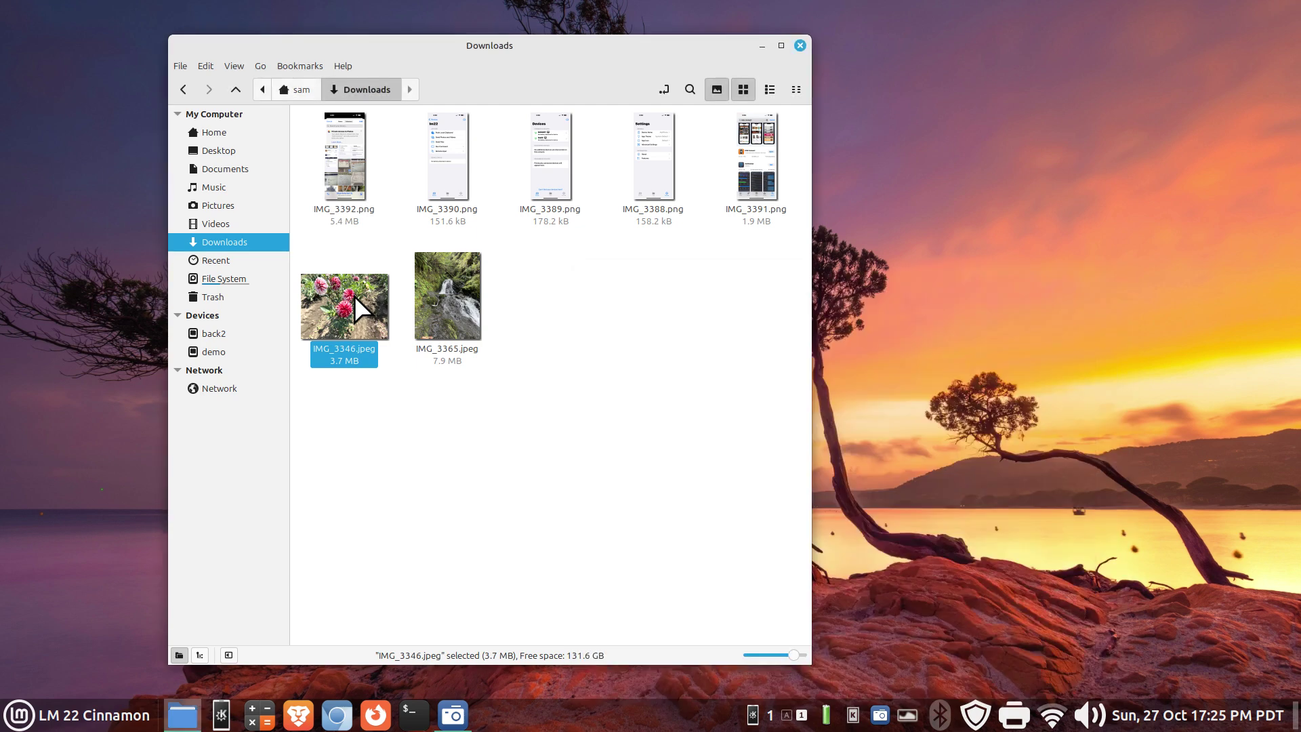
click(433, 295)
key(space)
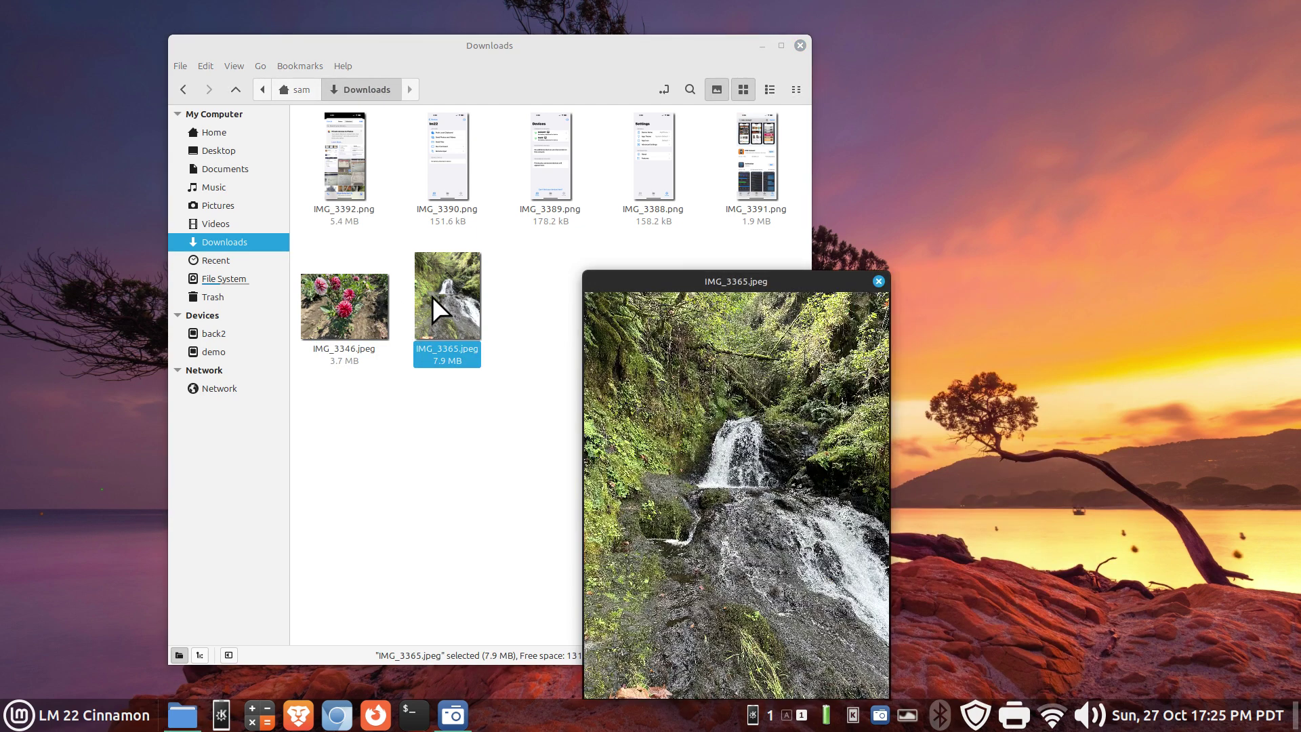
key(space)
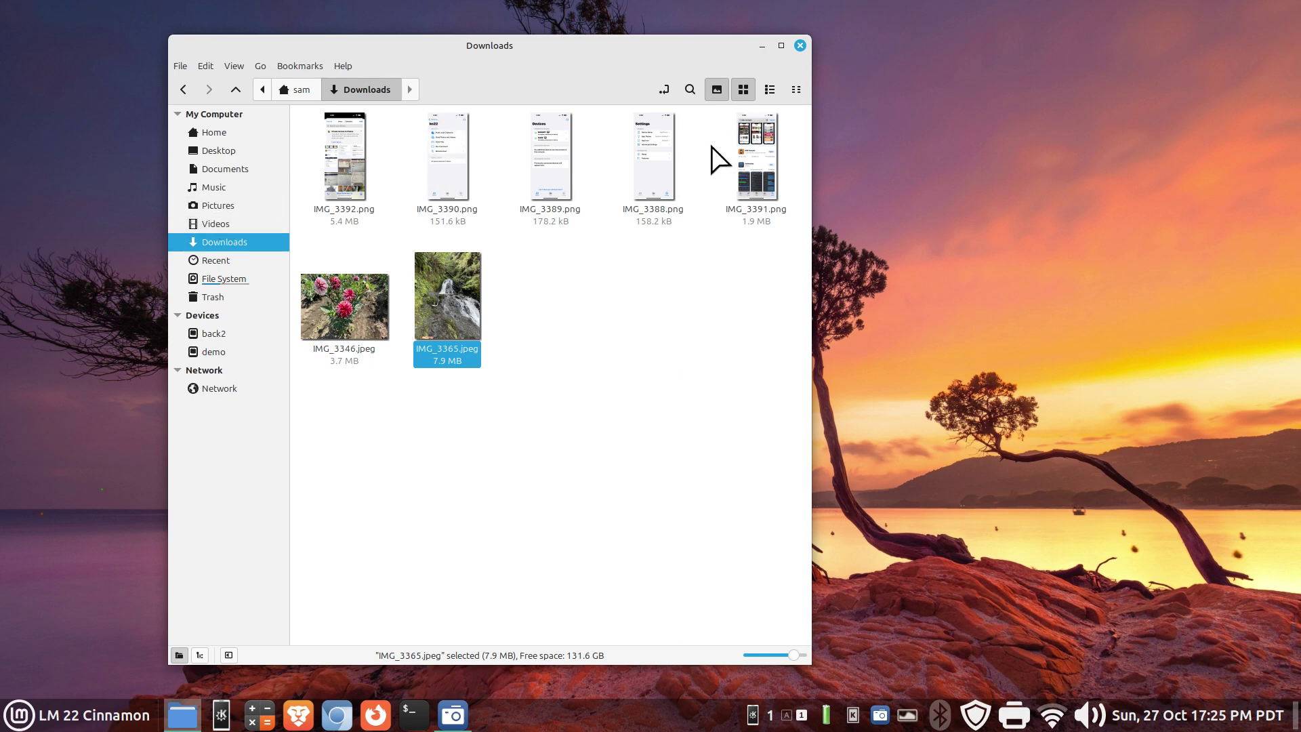
right_click(631, 310)
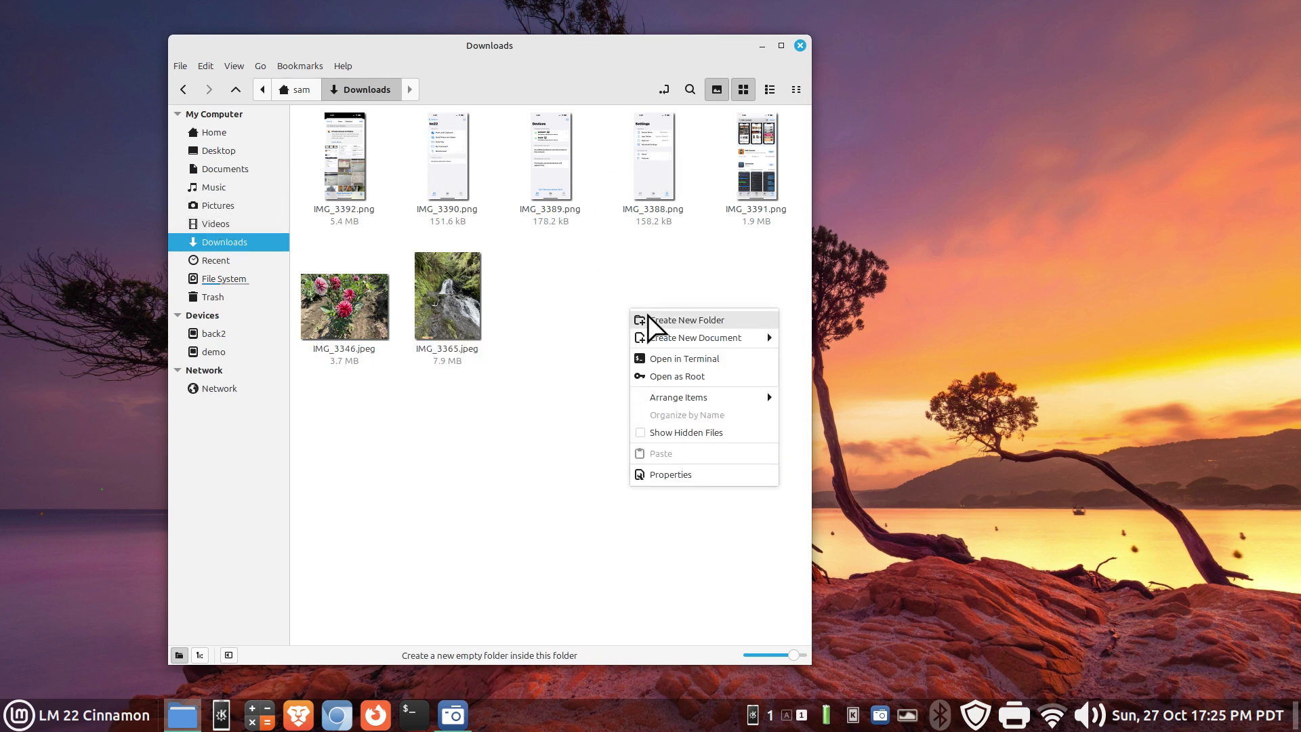
click(580, 305)
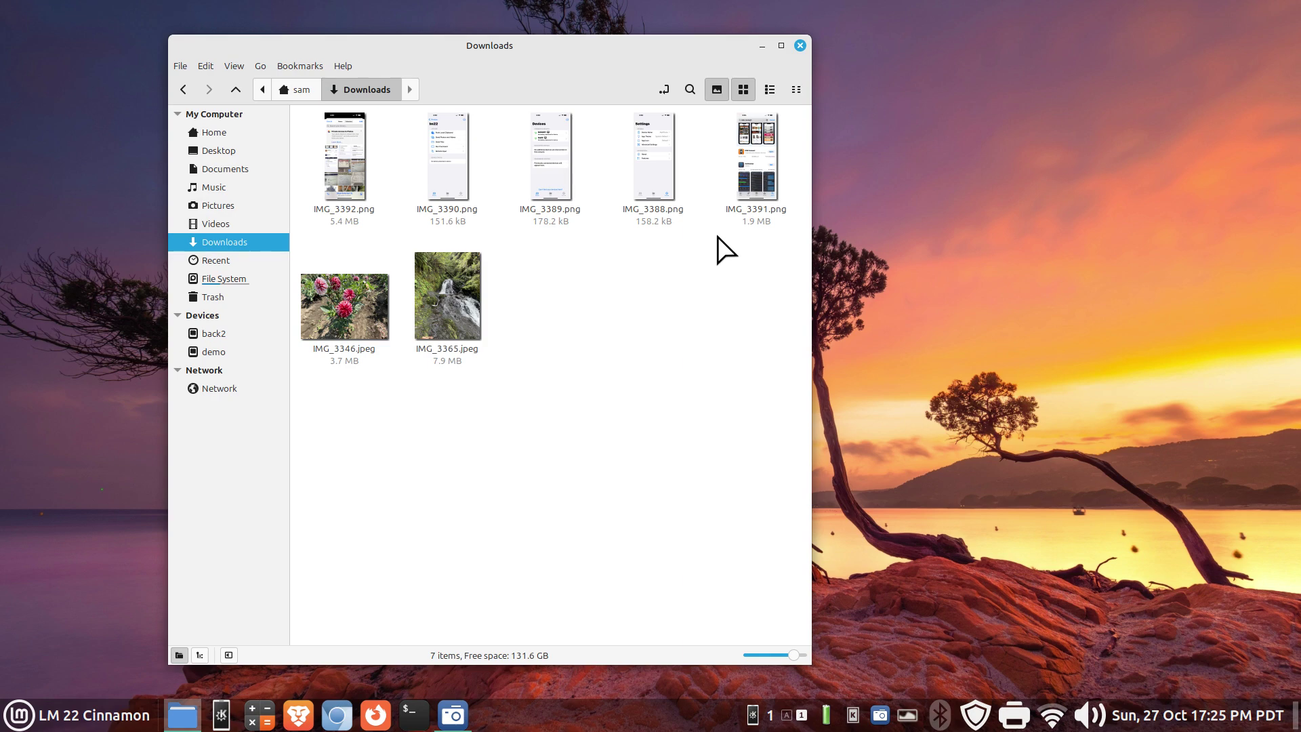
View IMG_3391.png, IMG_3388.png, IMG_3389.png, IMG_3390.png and IMG_3392.png from the Downloads folder, closing each after viewing.
double_click(760, 157)
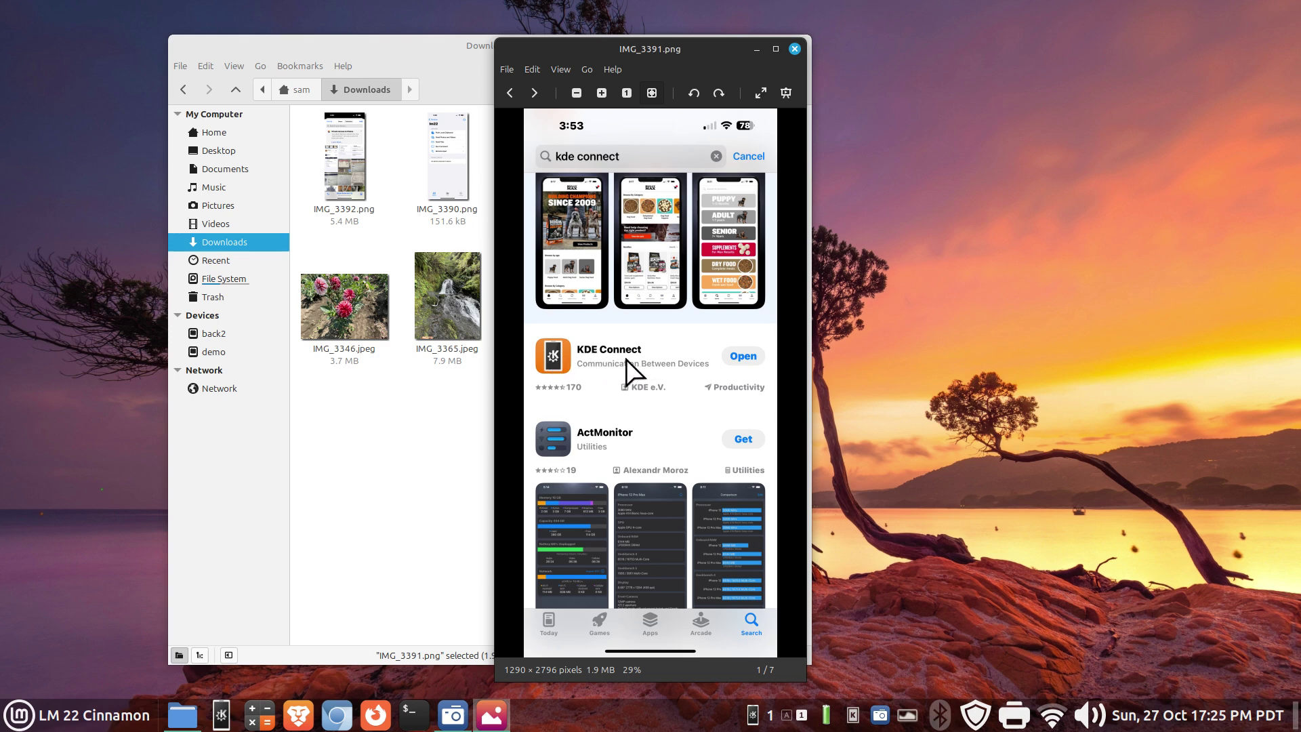
click(795, 47)
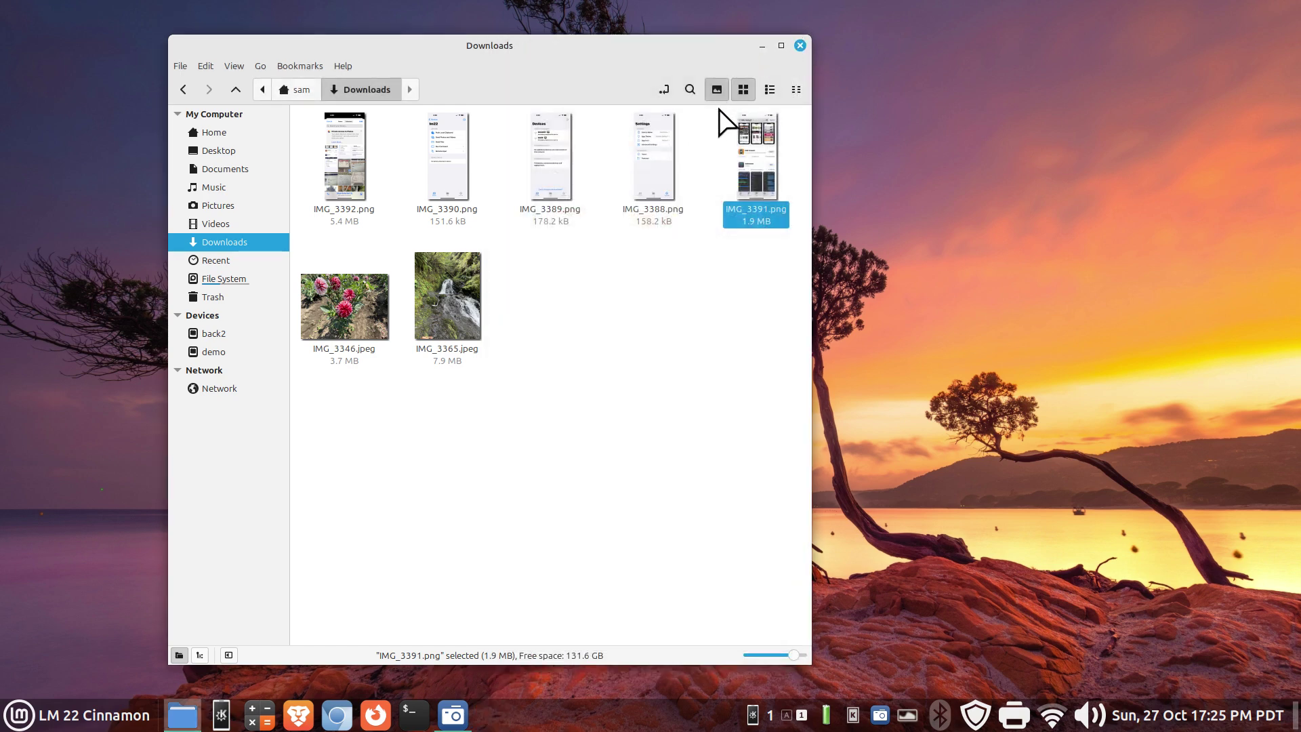
double_click(652, 174)
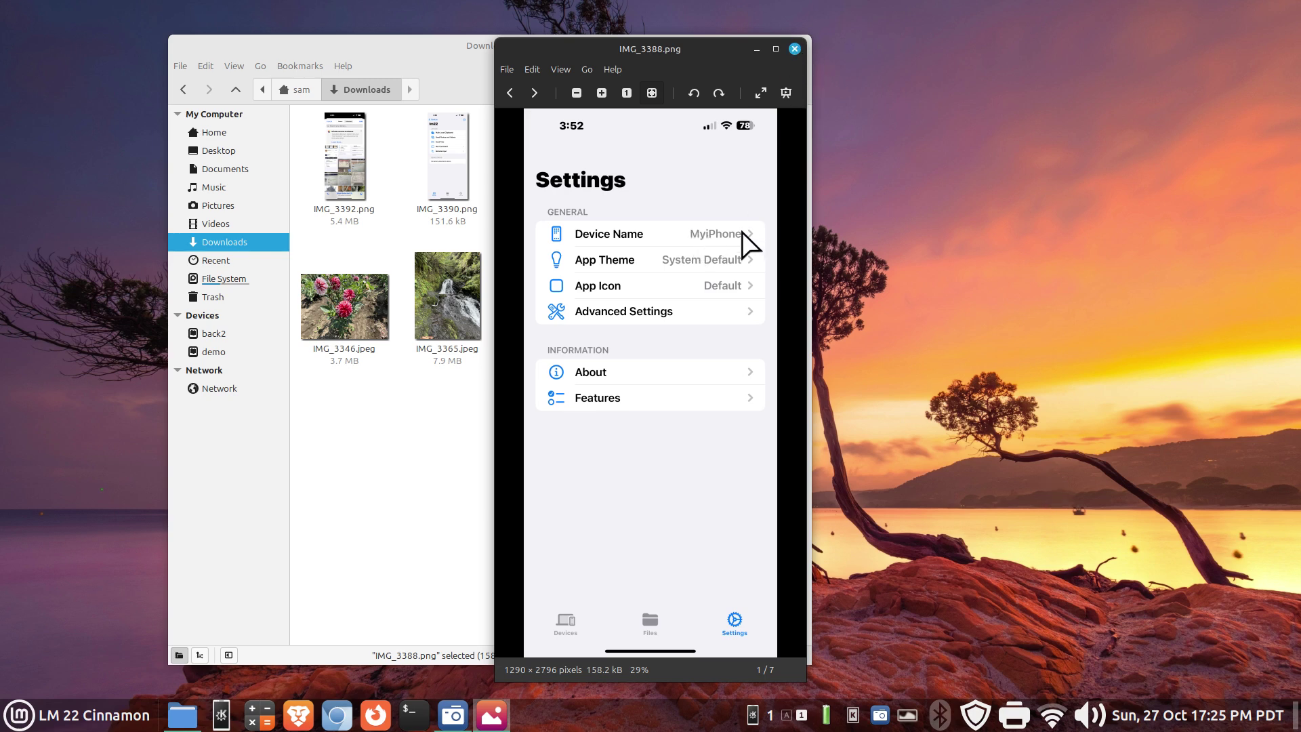
click(794, 48)
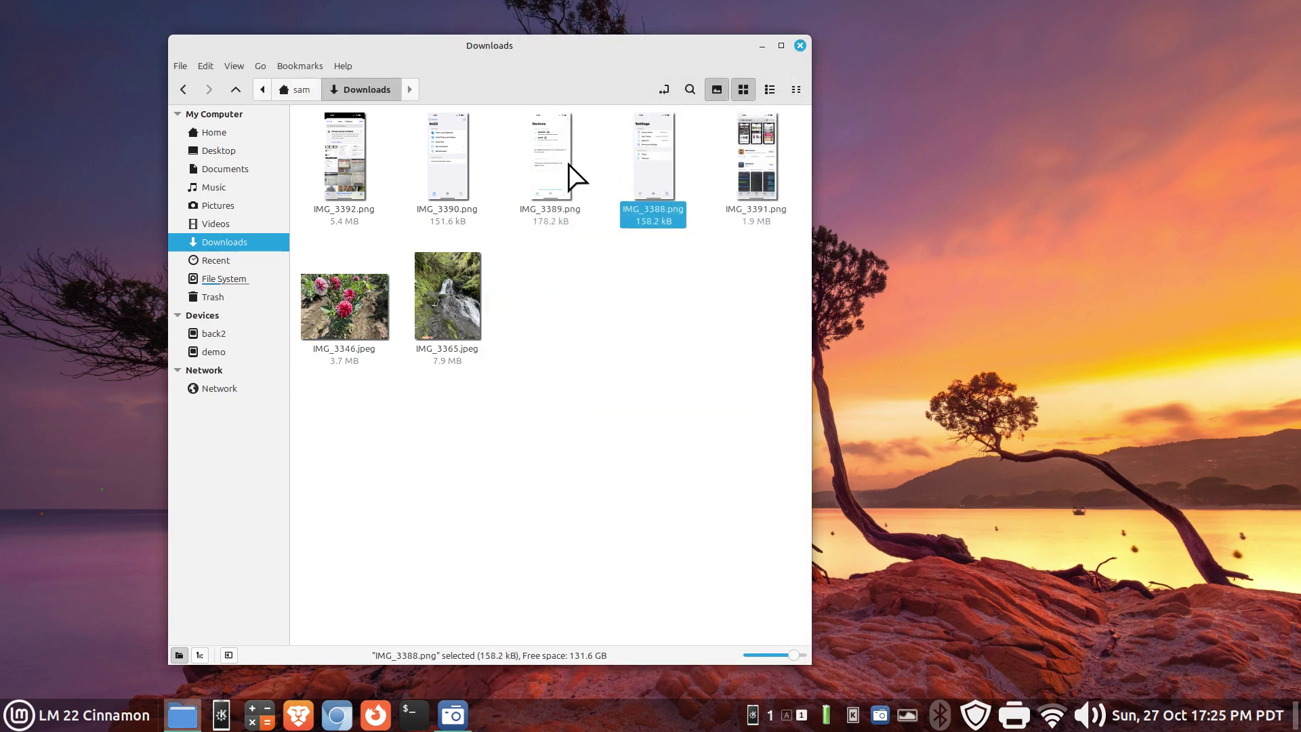
double_click(549, 159)
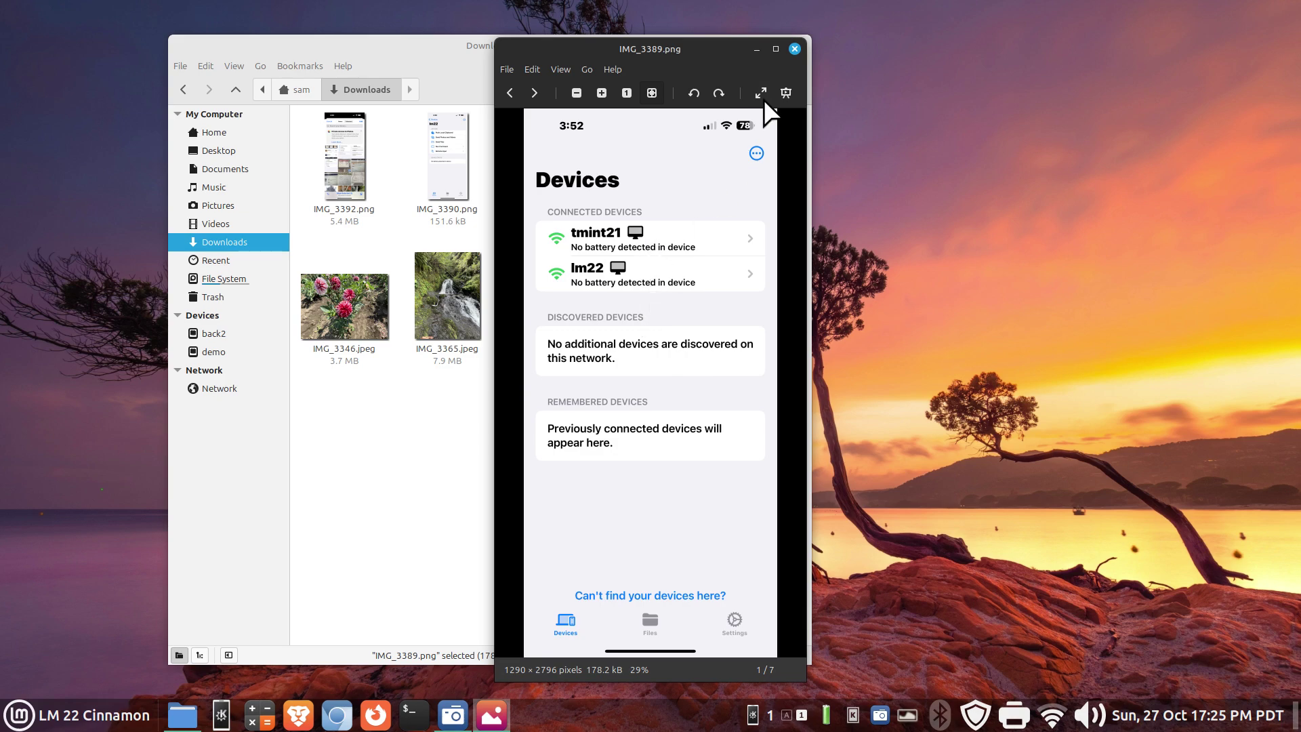
click(797, 48)
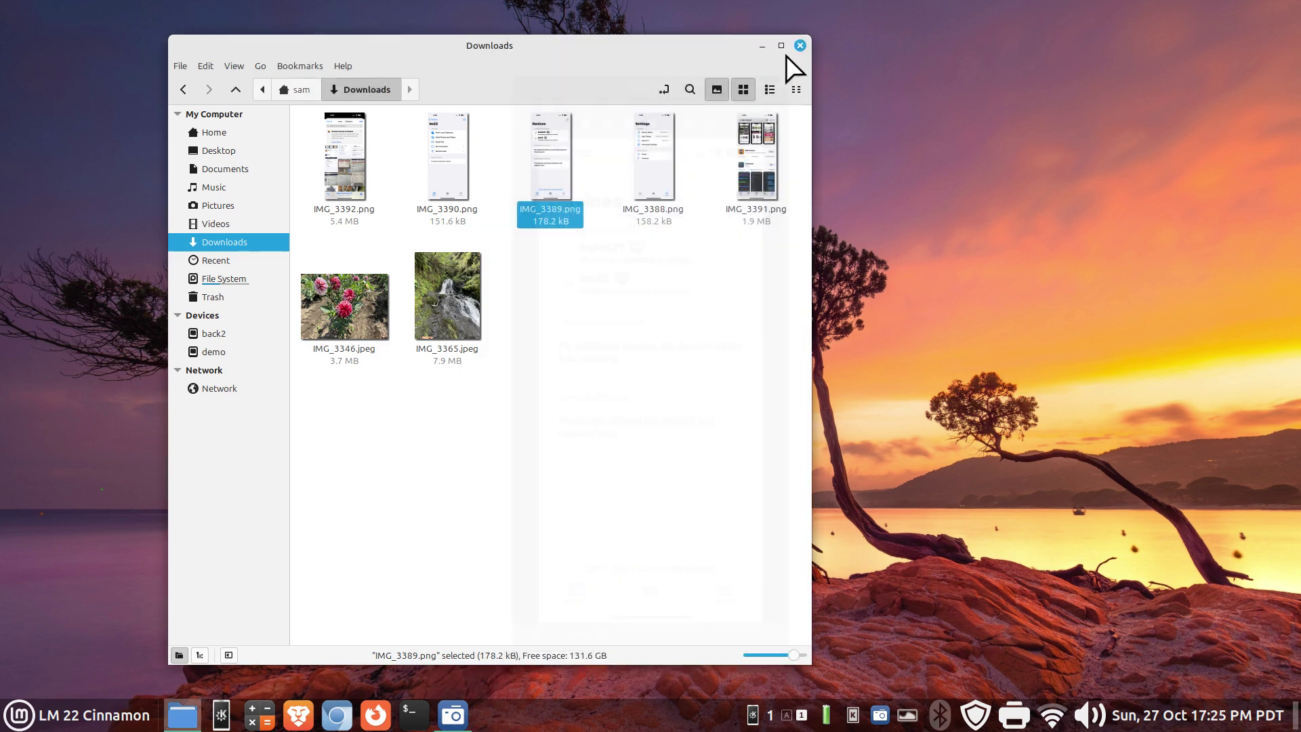
double_click(450, 171)
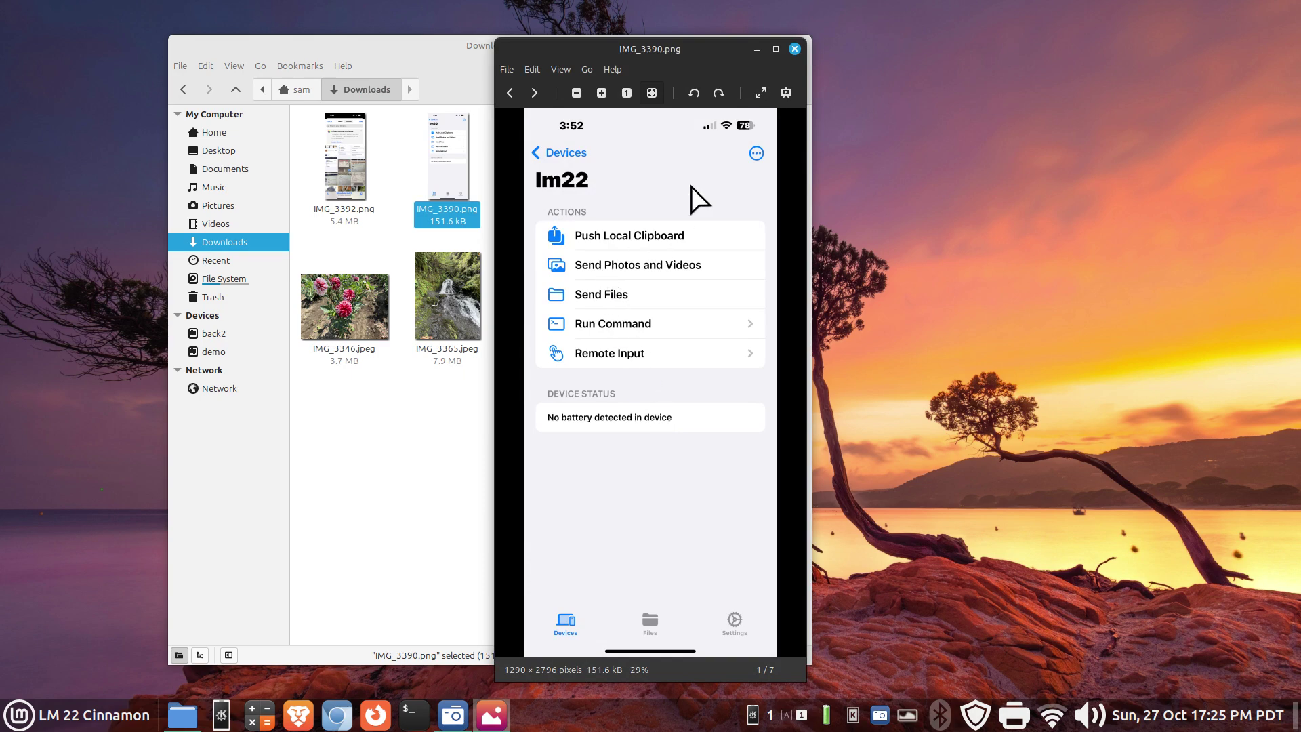
click(794, 49)
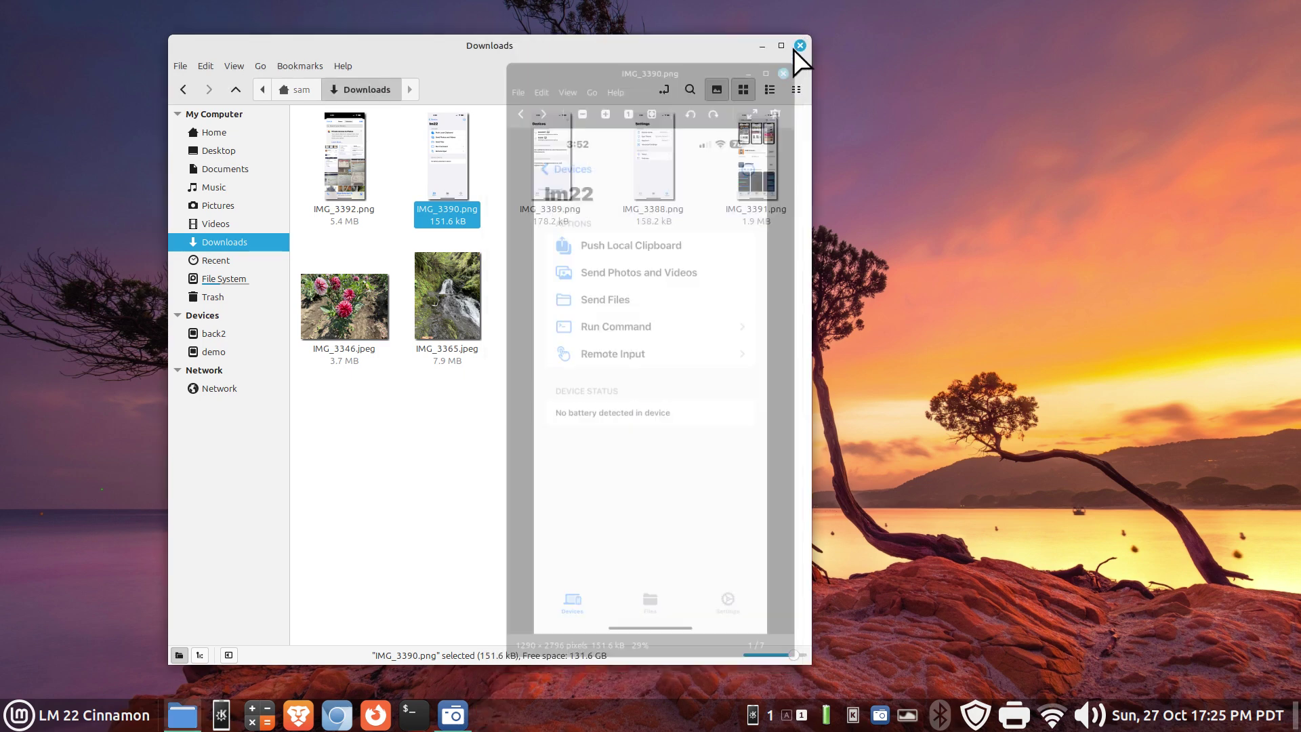
double_click(342, 155)
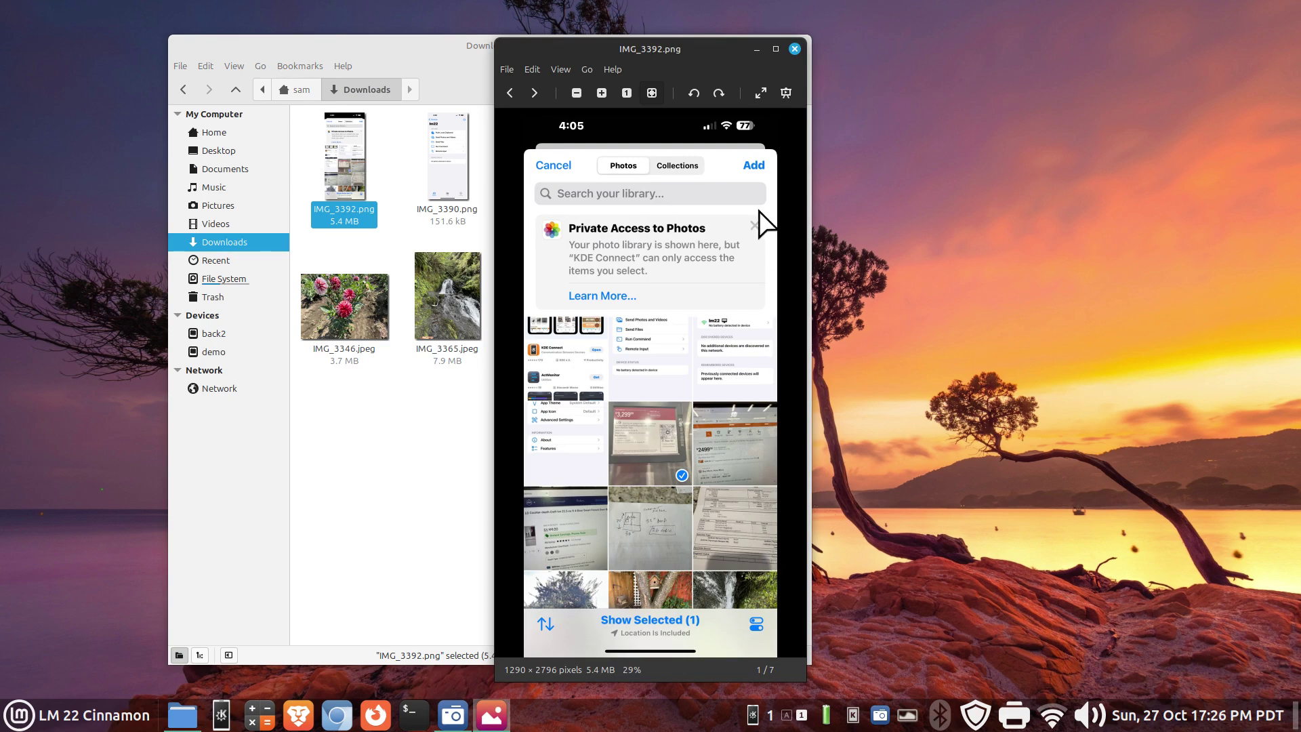
click(795, 49)
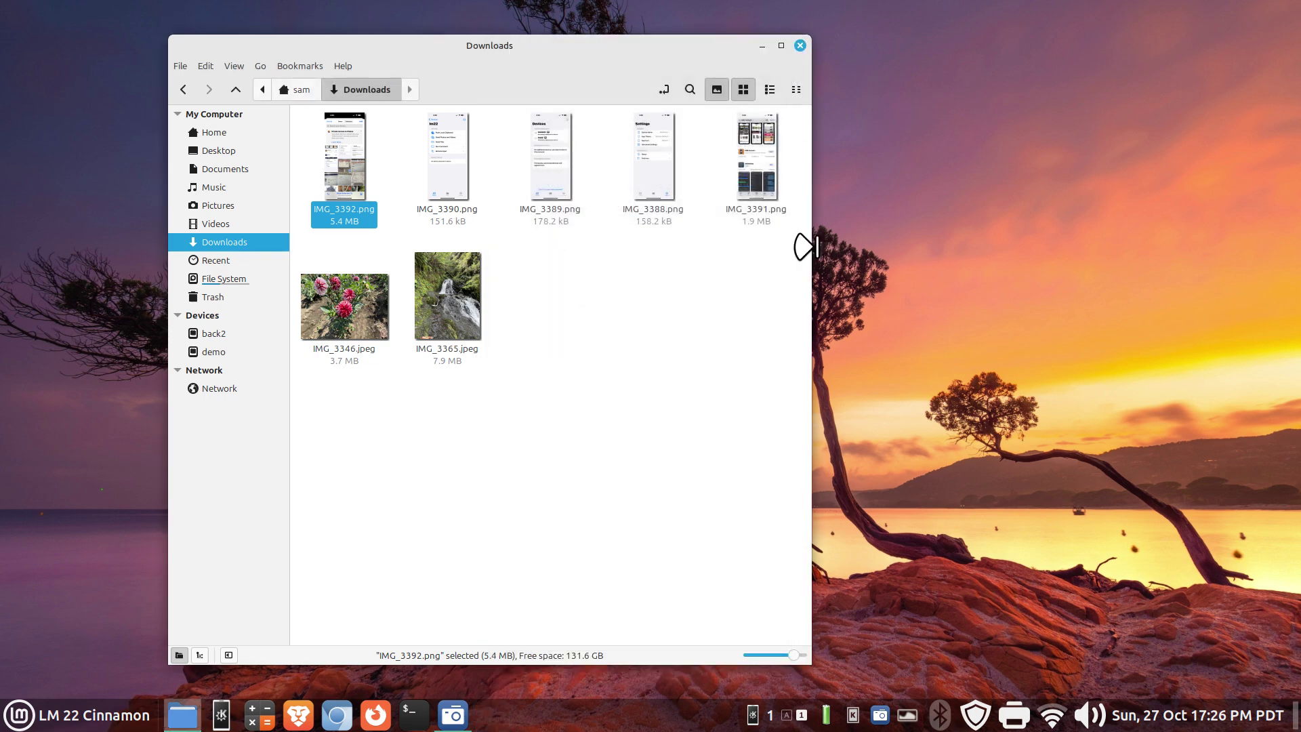
Examine MyiPhone's status and available actions in the KDE Connect panel applet and in the KDE Connect tray indicator.
click(752, 715)
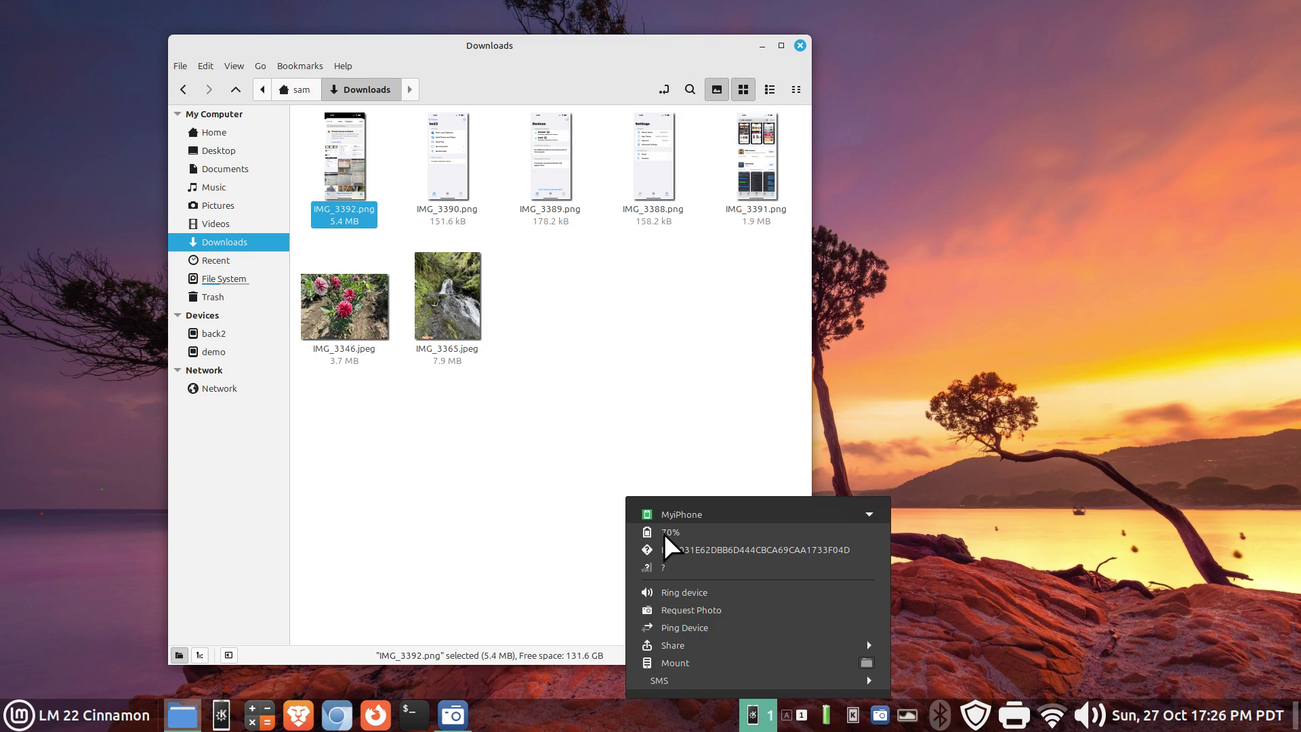
click(1017, 526)
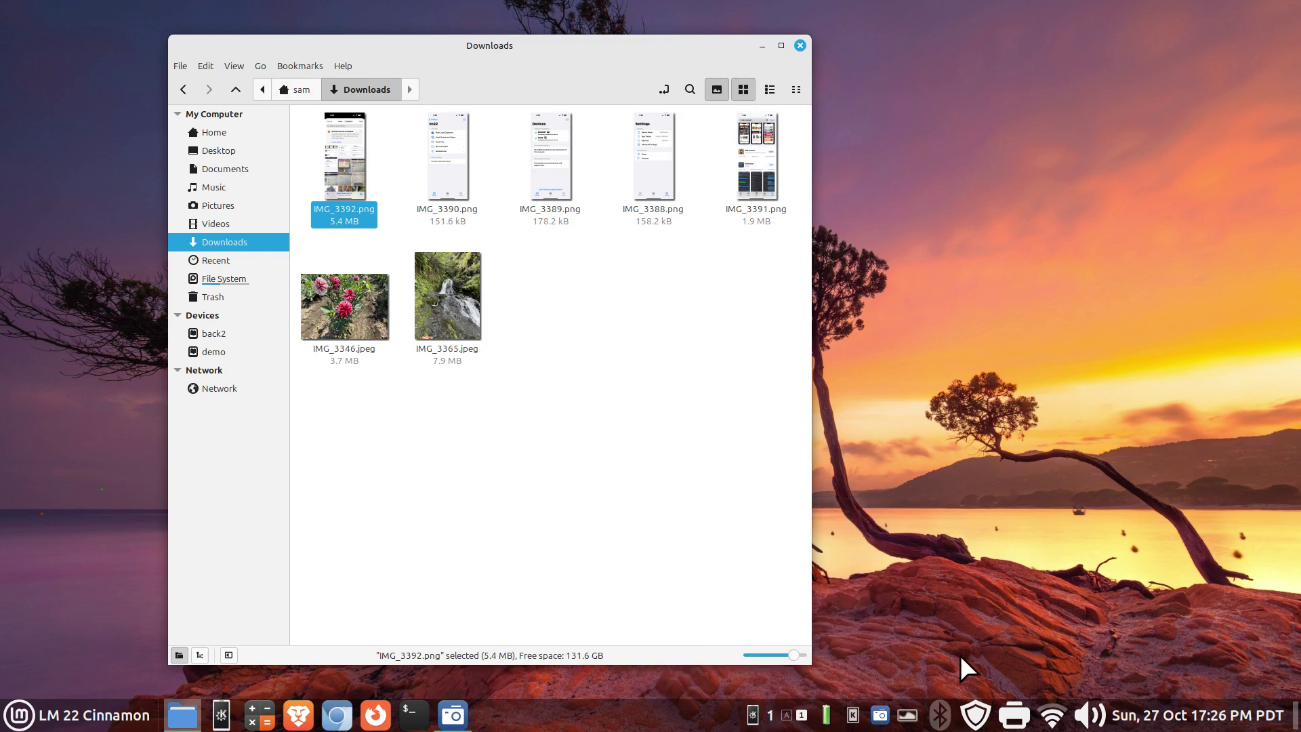
click(855, 716)
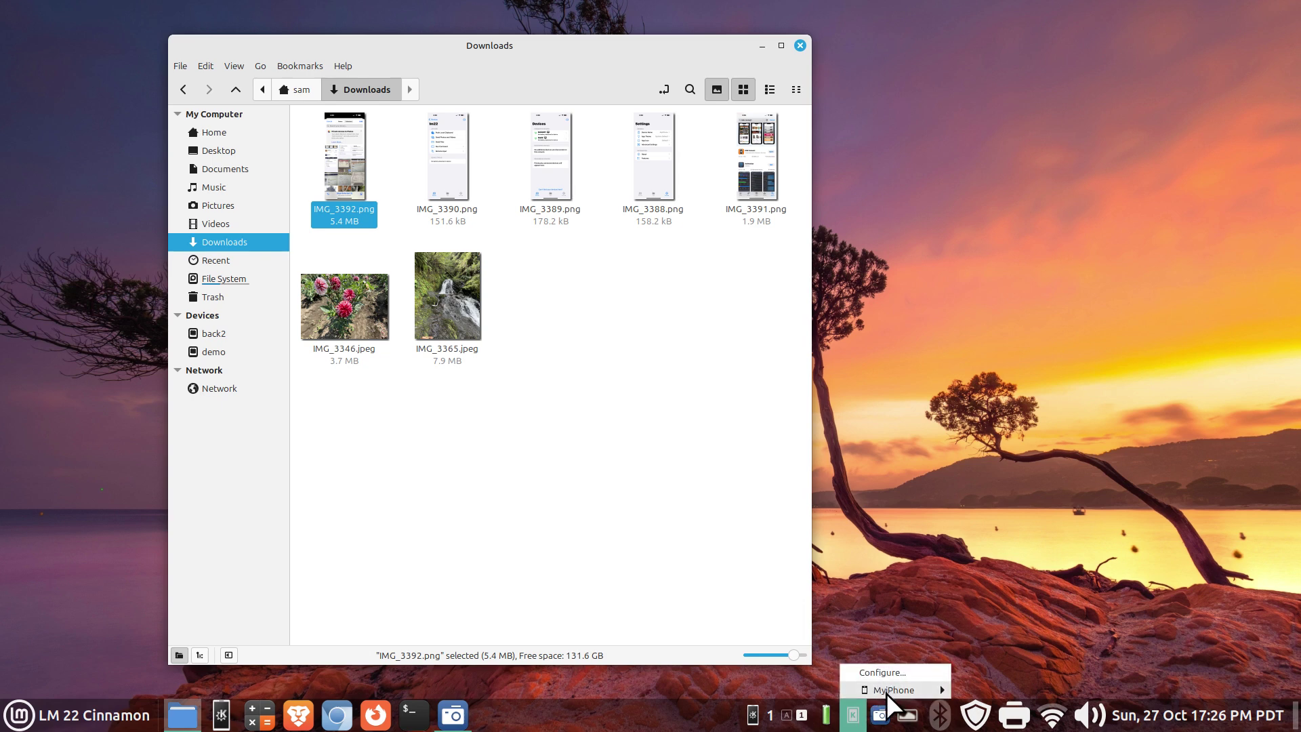
mouse_move(886, 692)
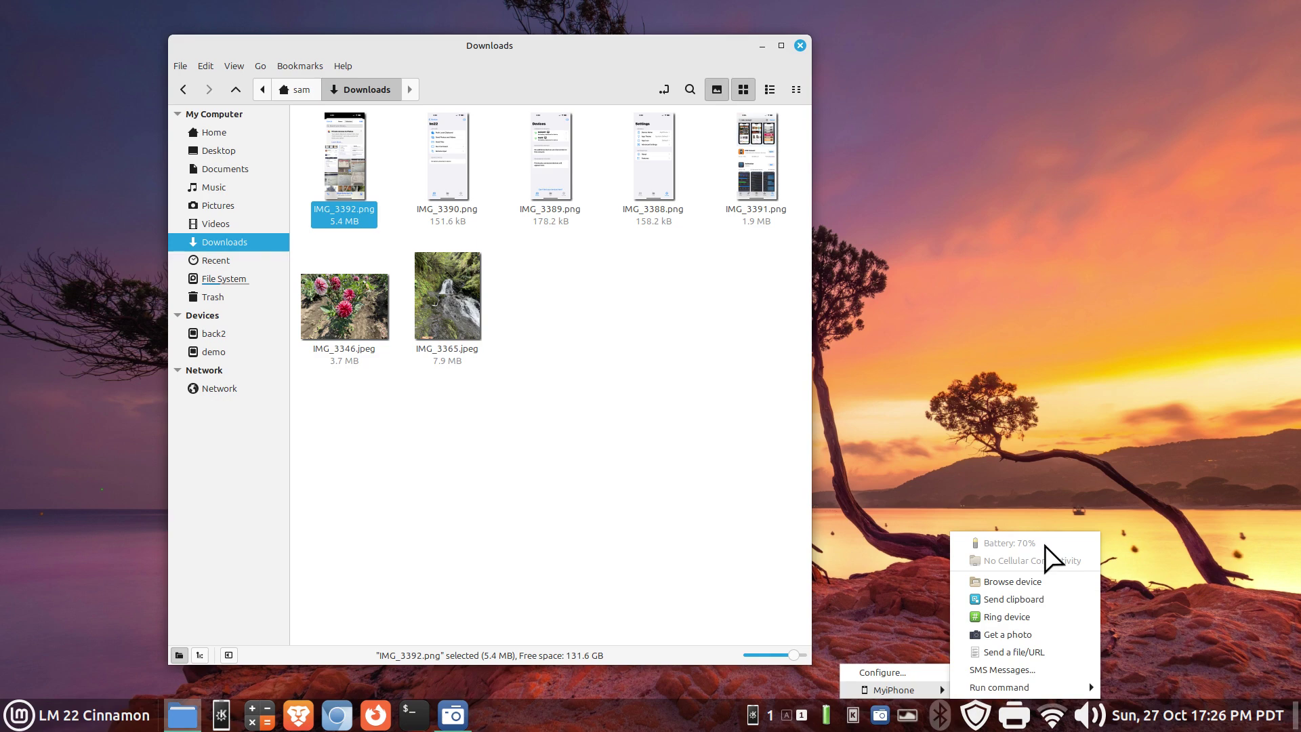
click(661, 520)
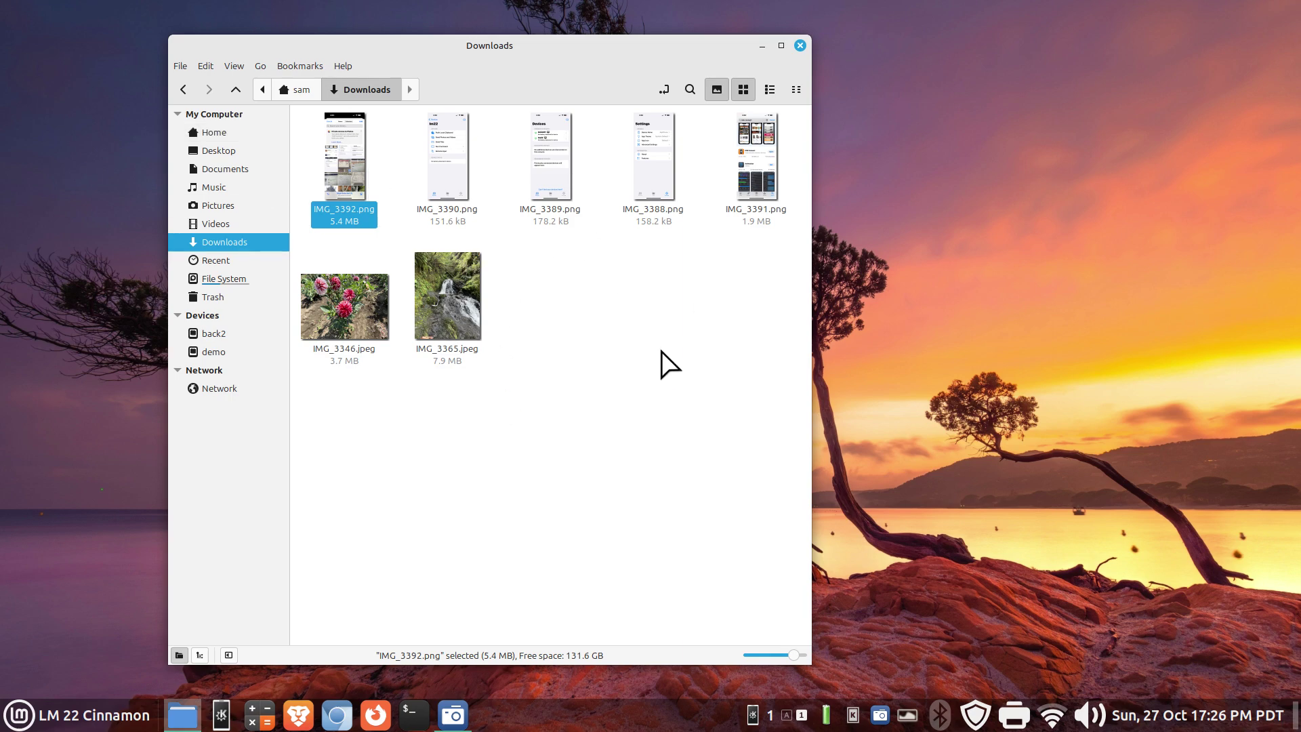
Close the file manager window, reopen the Downloads folder in a new one, and open IMG_3391.png.
click(802, 45)
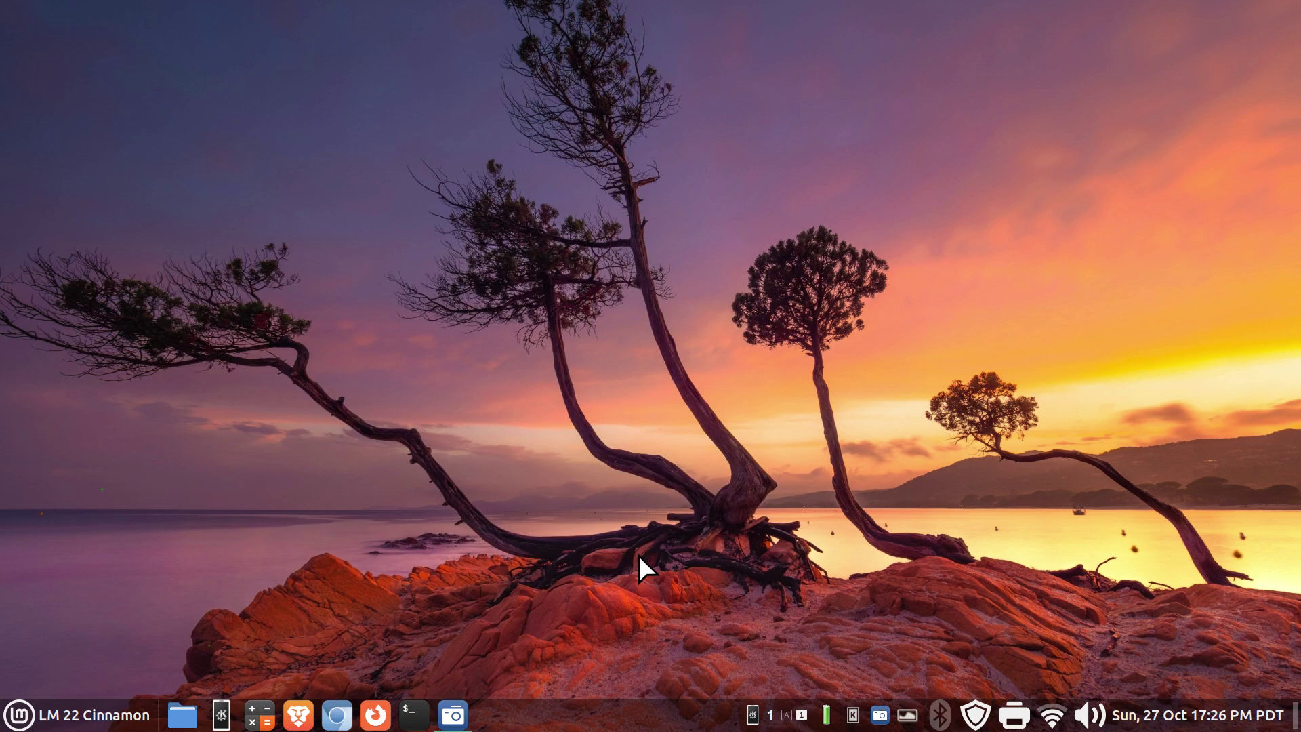
click(181, 713)
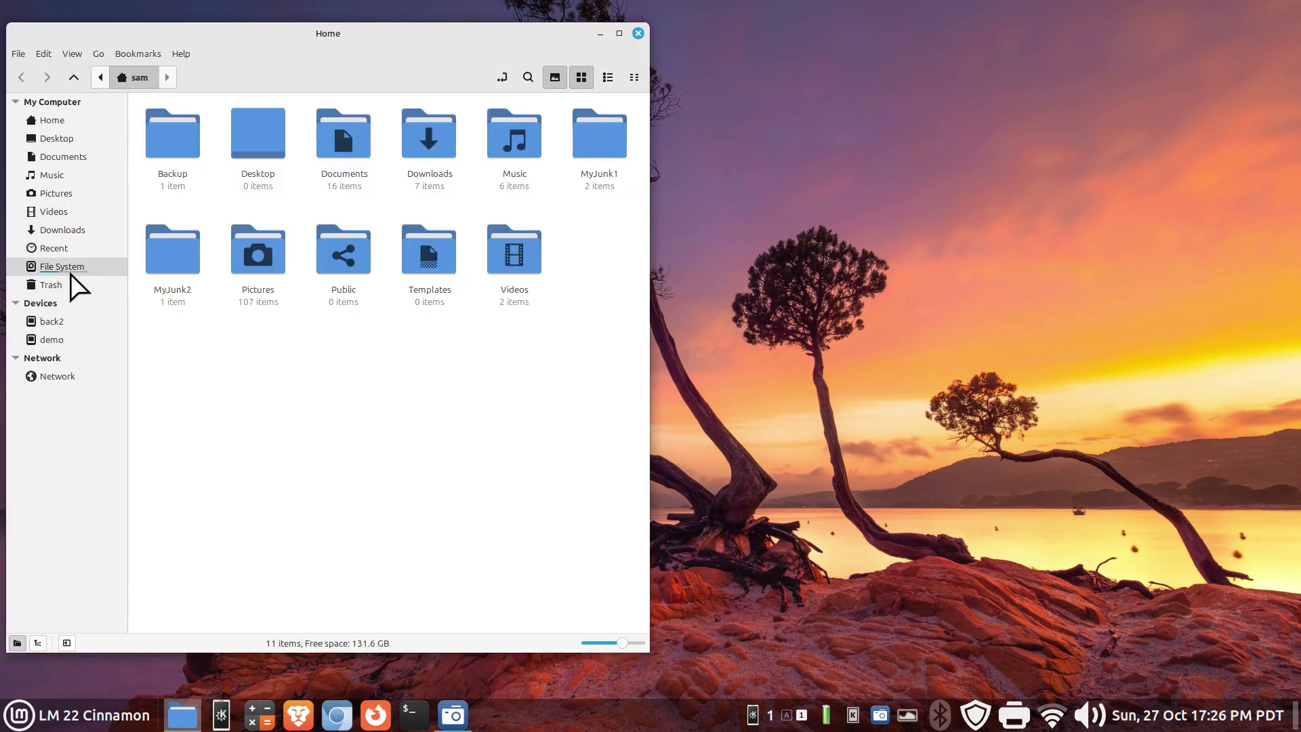
click(84, 230)
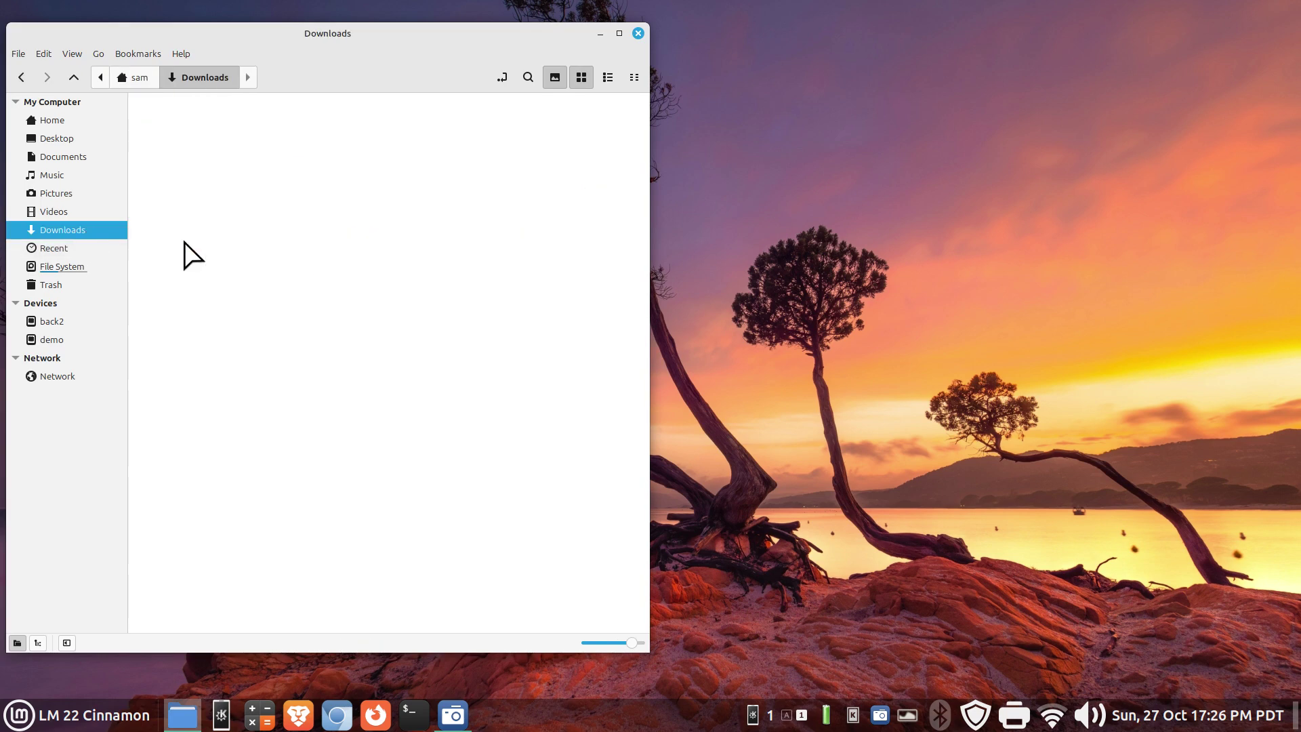
double_click(596, 147)
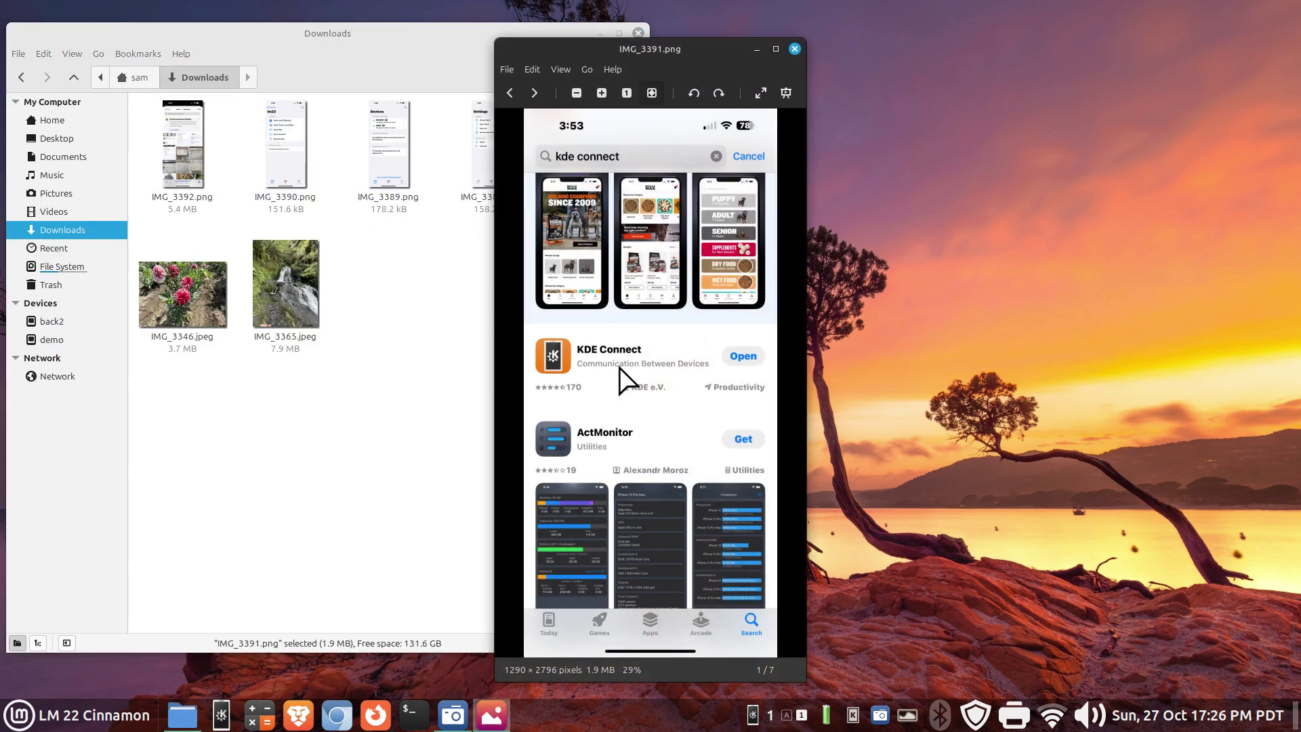
Close the open image and the Downloads window, and search the installed applications for kde.
click(795, 49)
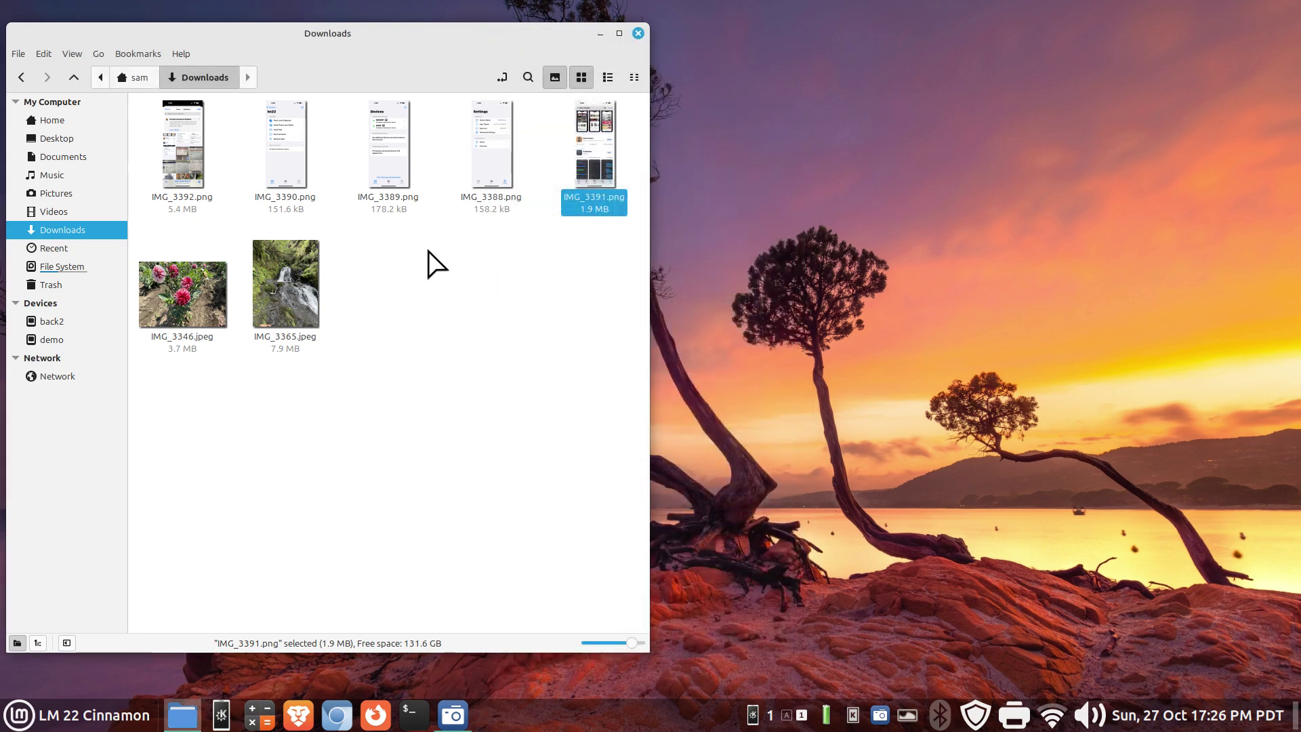
click(638, 34)
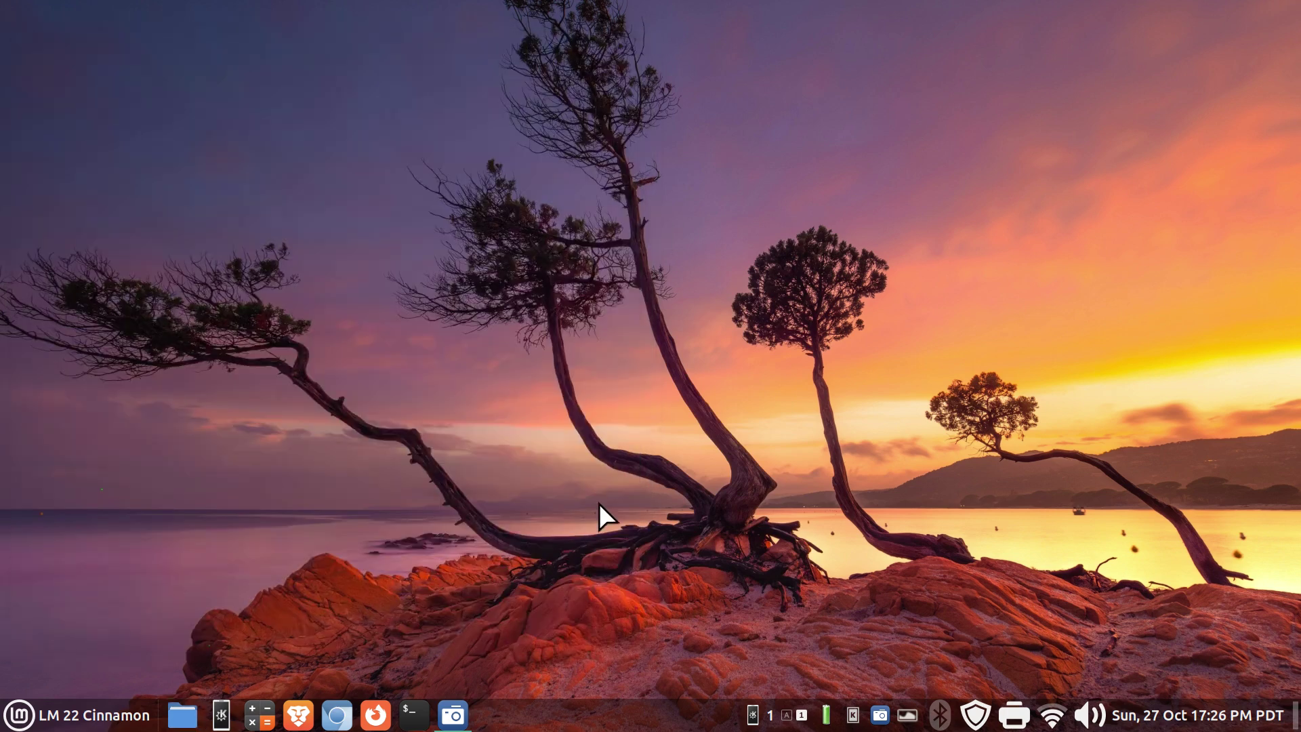
click(81, 715)
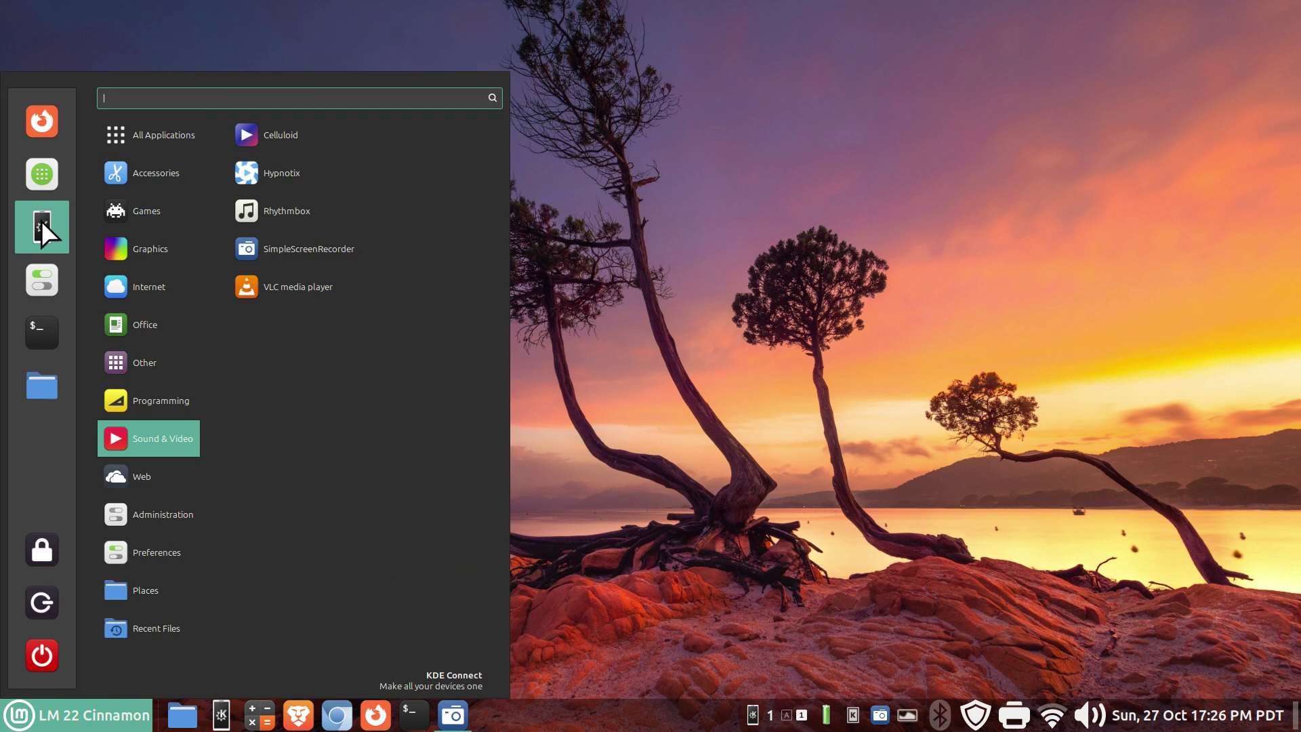
text(kde)
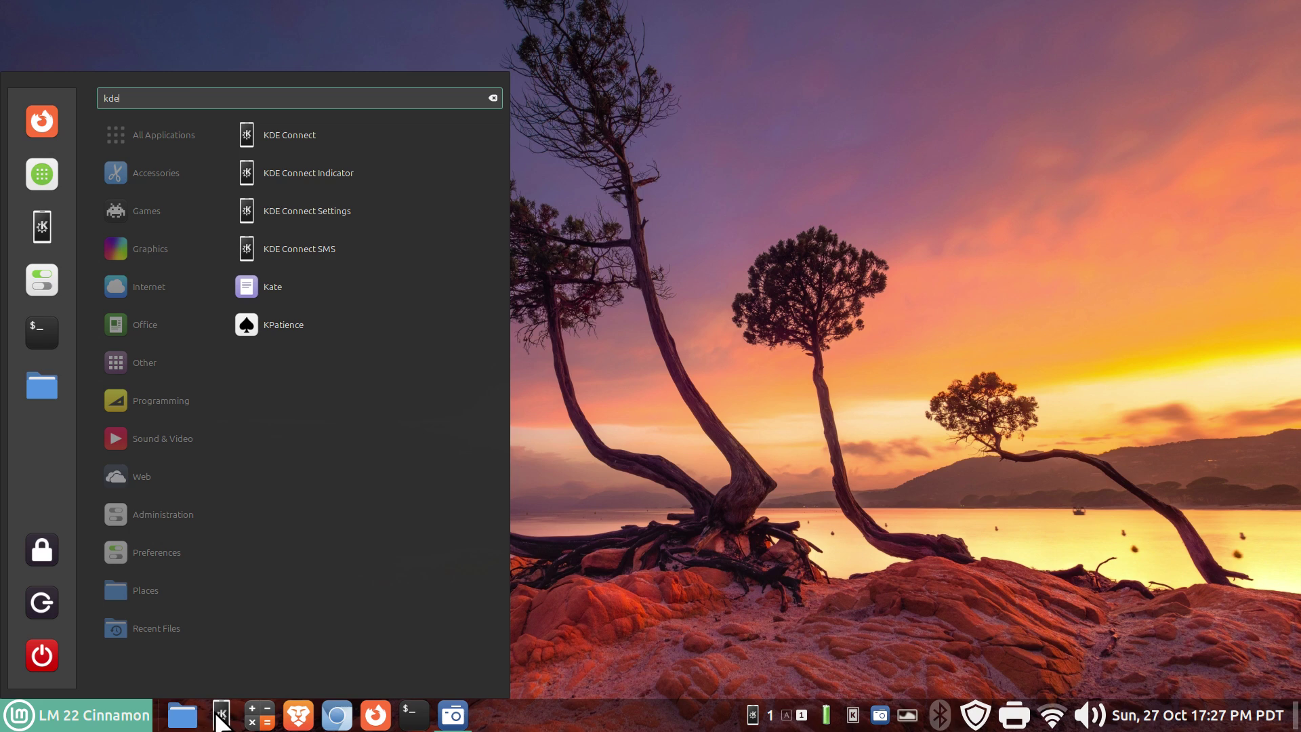
click(841, 417)
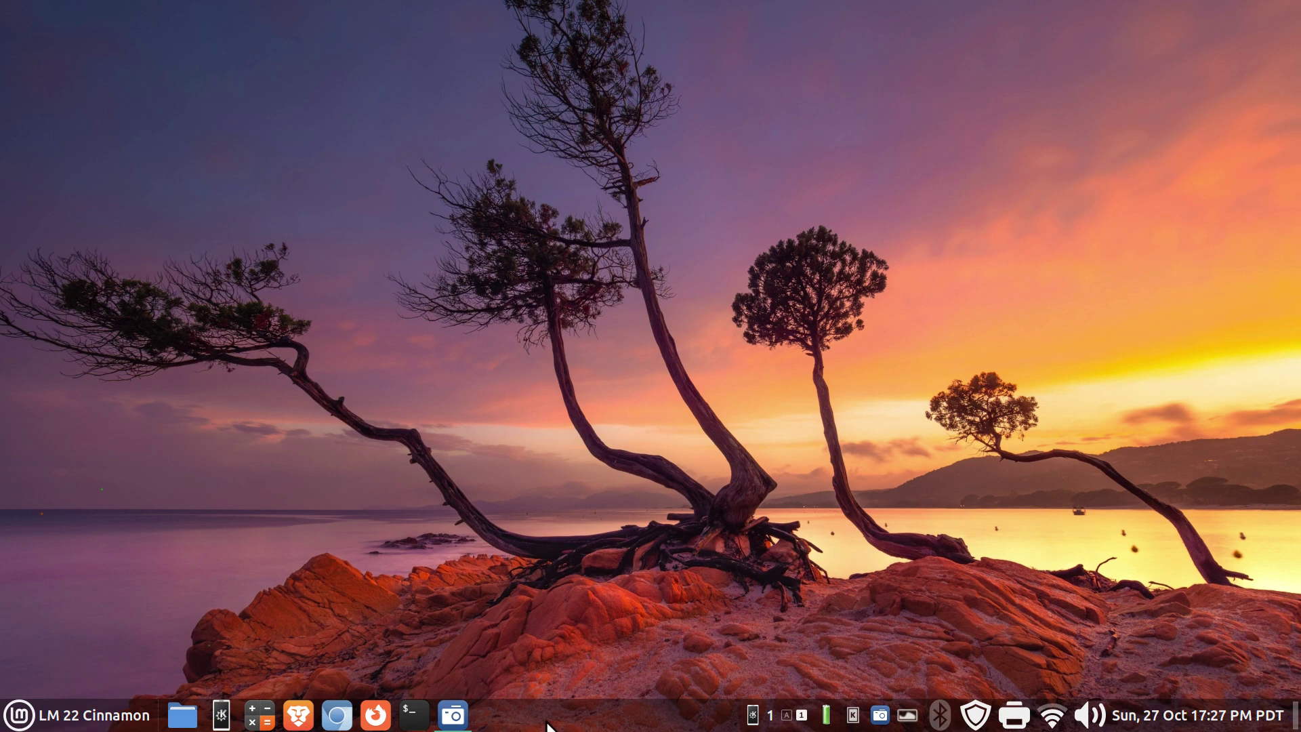
Open the Firewall configuration from System Settings, authenticate with the account password, and display the firewall rules.
right_click(583, 717)
click(590, 683)
scroll(559, 403, down, 5)
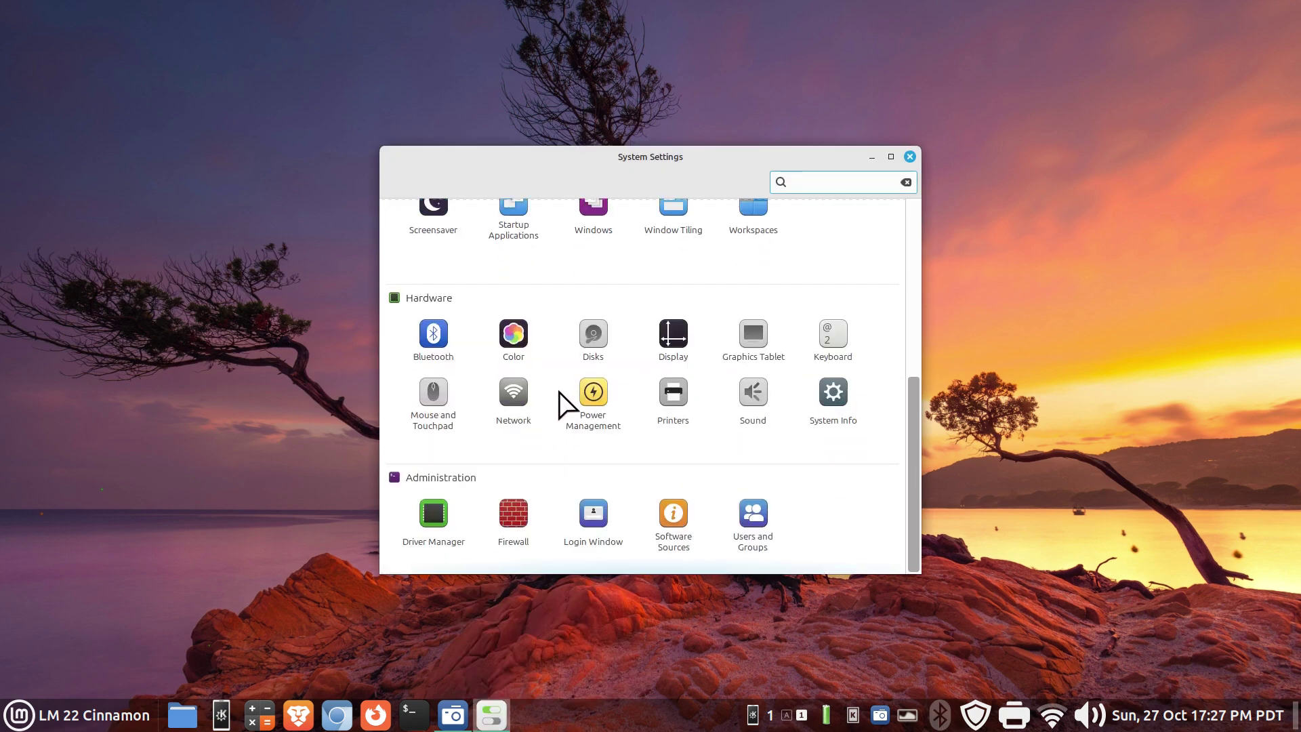
click(511, 513)
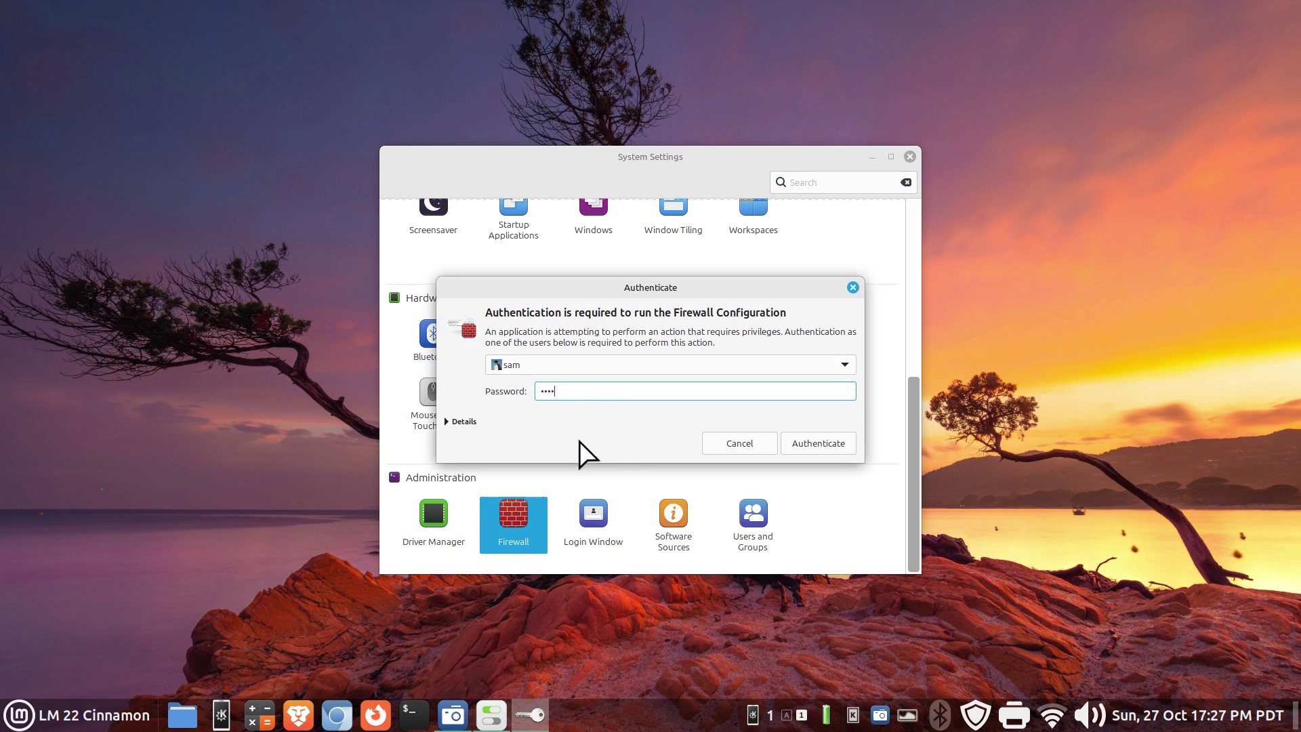
key(Return)
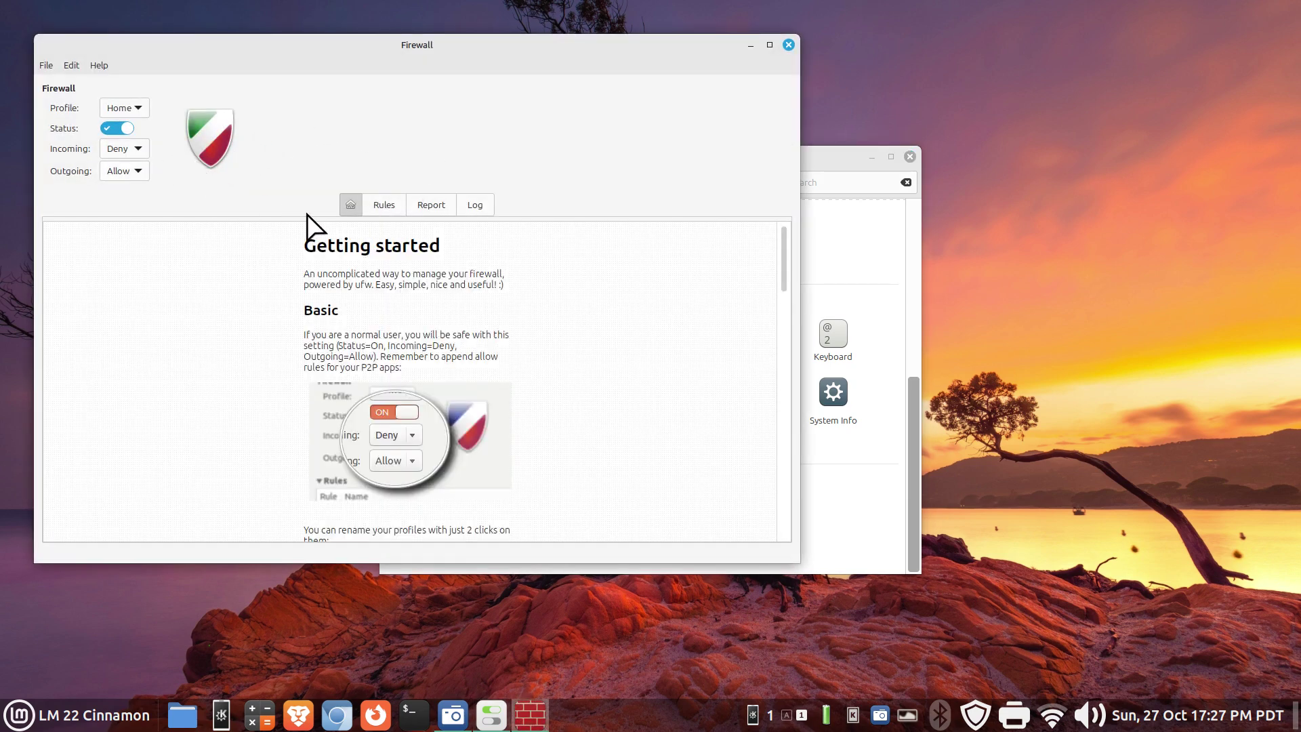
click(383, 206)
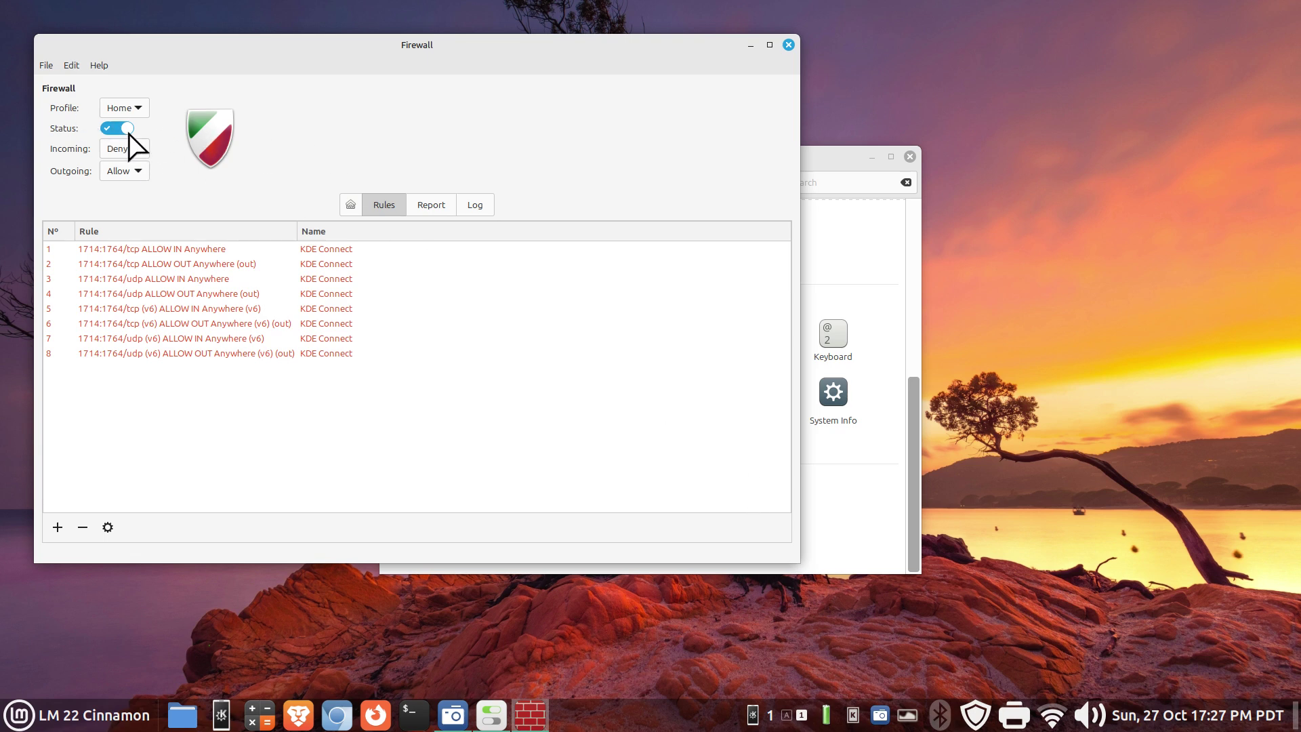
Try out a preconfigured Allow rule with direction In for KDE Connect, filtering applications by kde, and close the dialog without adding it.
click(57, 527)
click(410, 344)
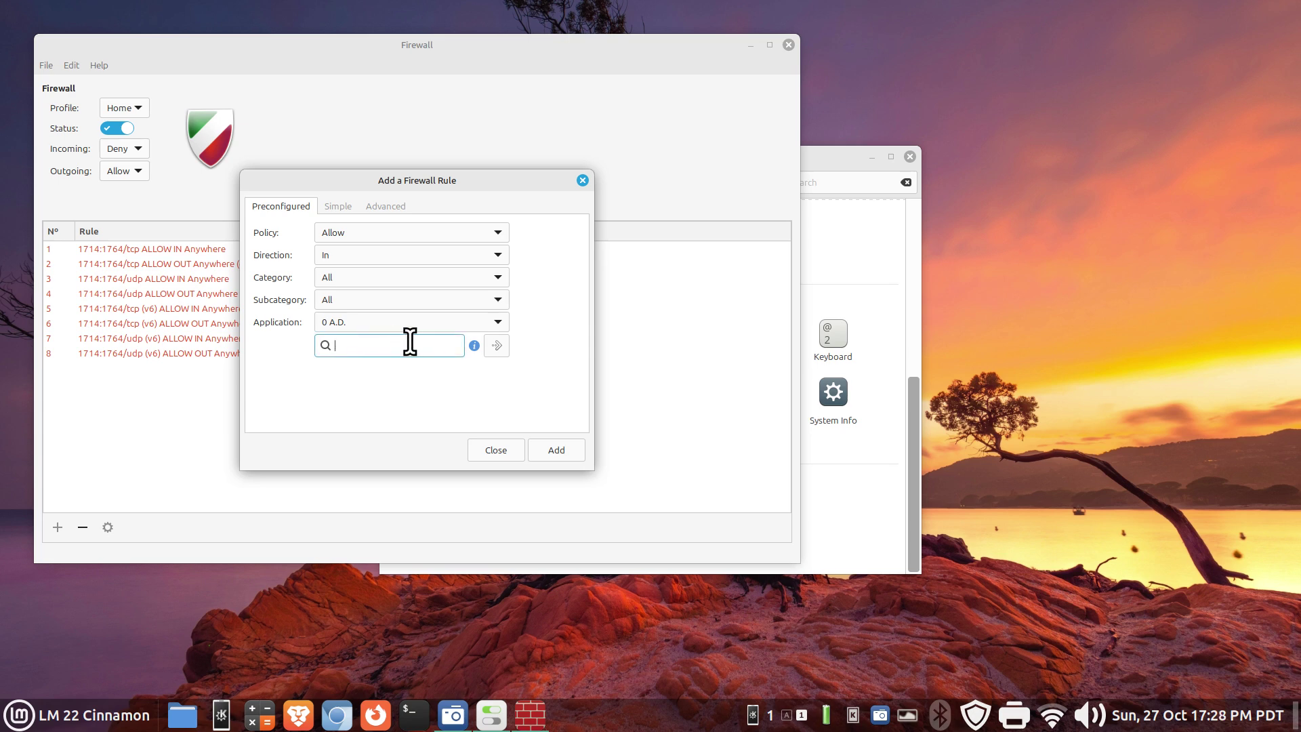
click(397, 318)
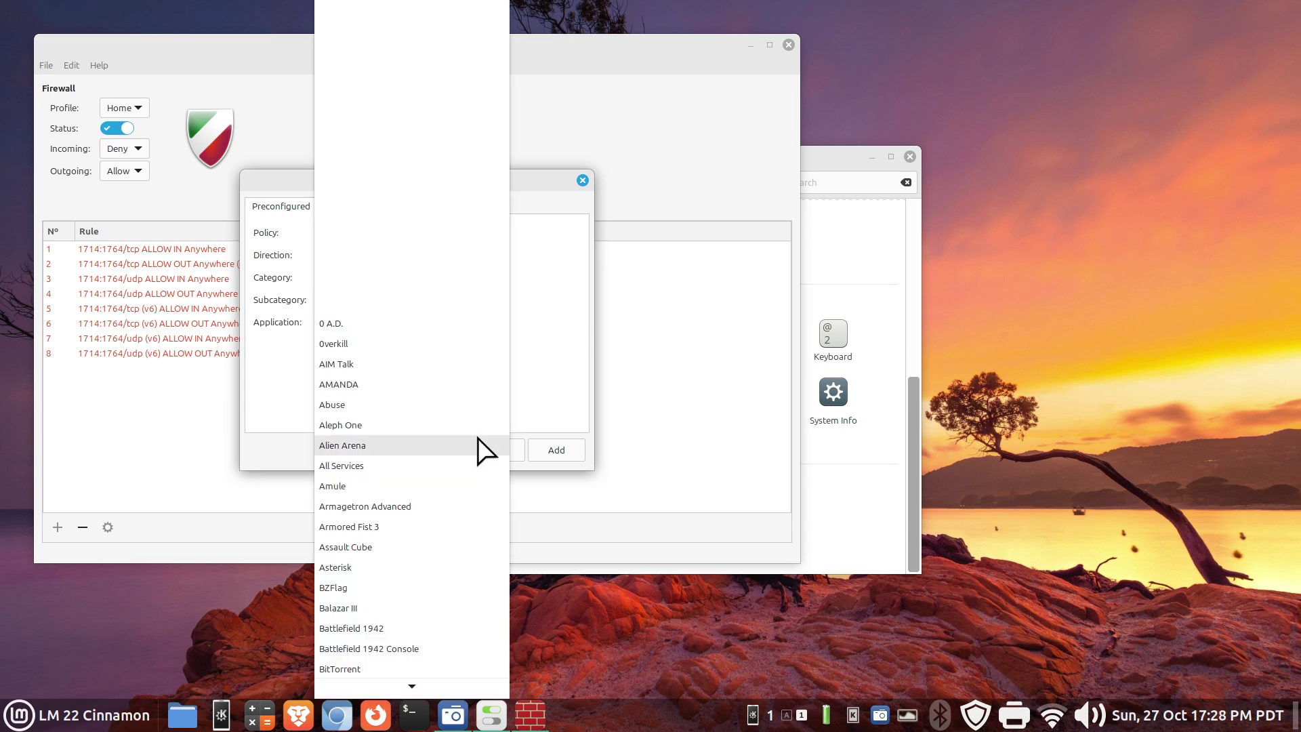
scroll(479, 437, down, 1)
click(552, 343)
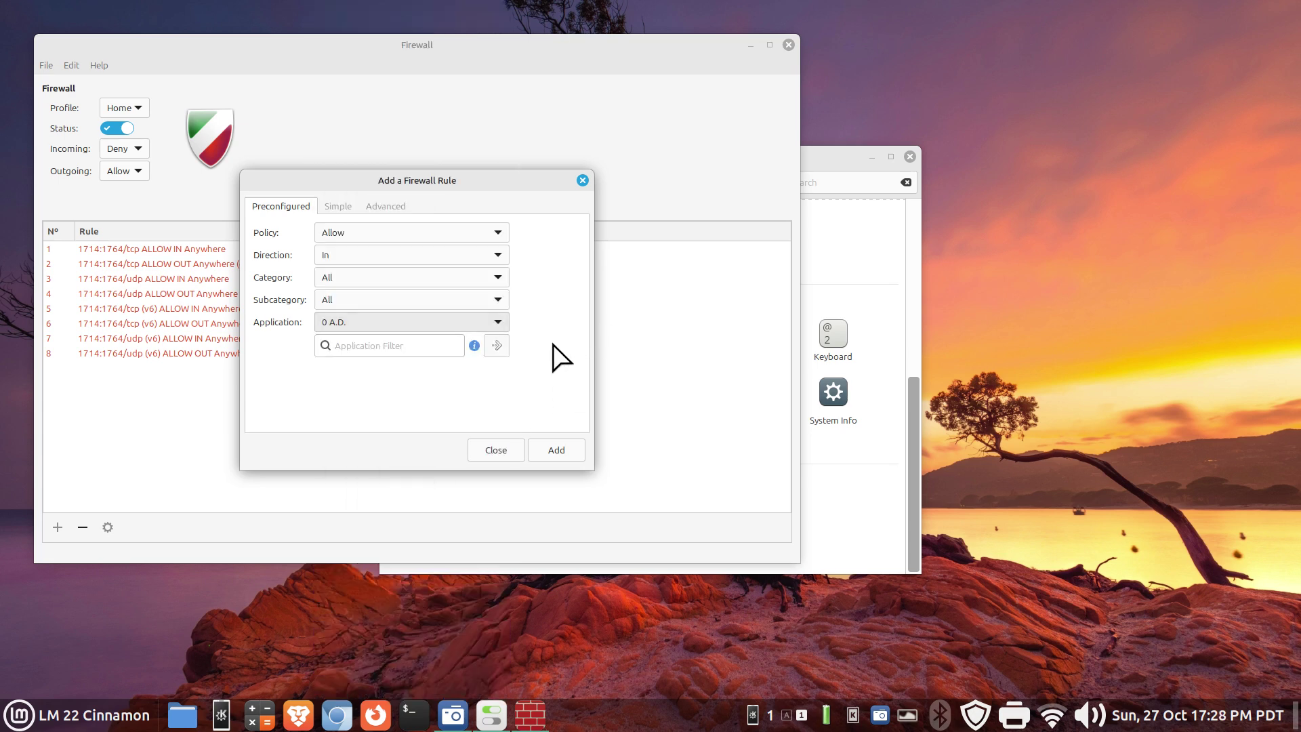
click(387, 346)
text(k)
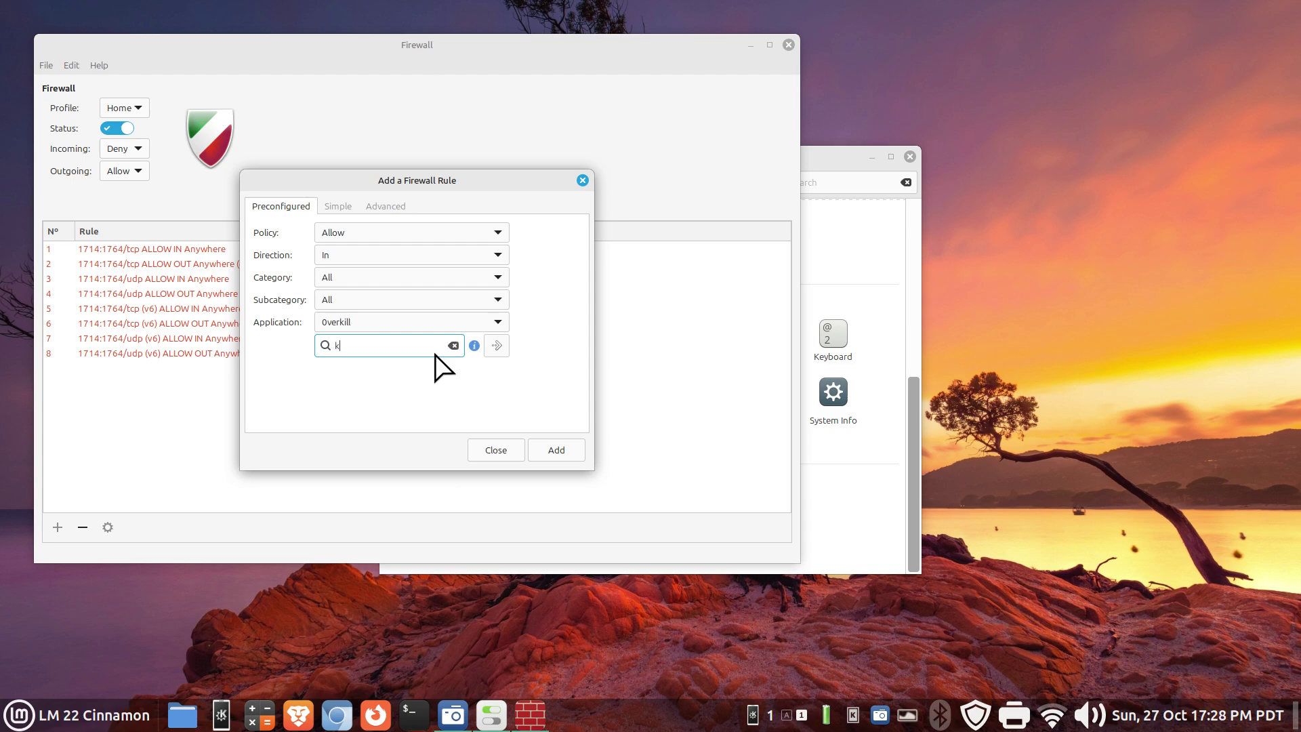
text(de)
click(344, 265)
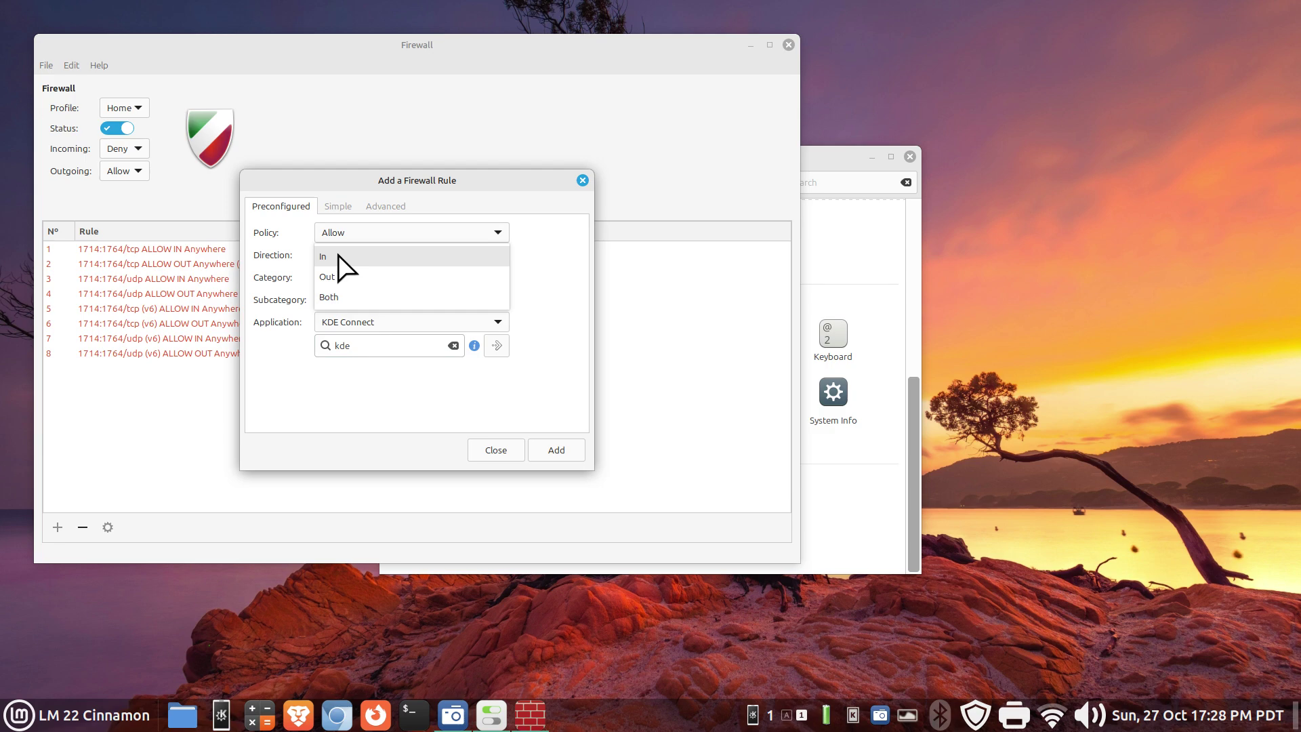
click(339, 256)
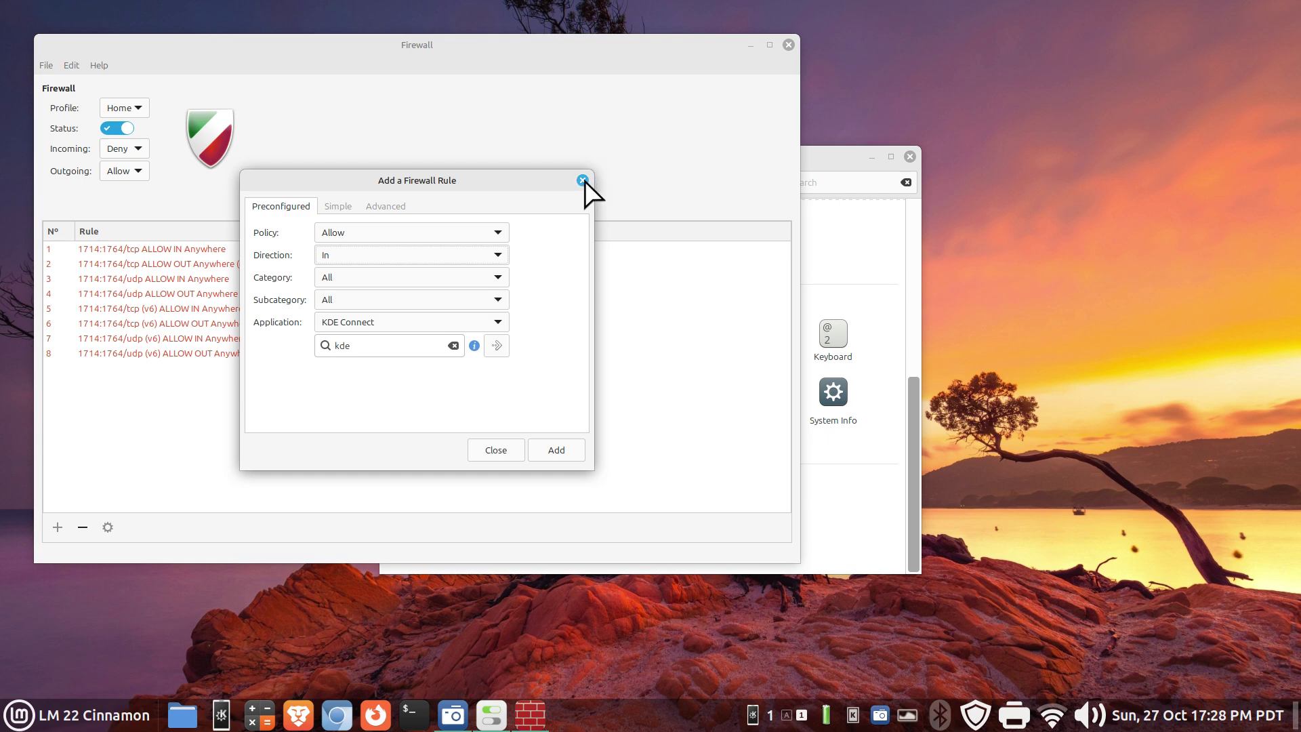
click(583, 180)
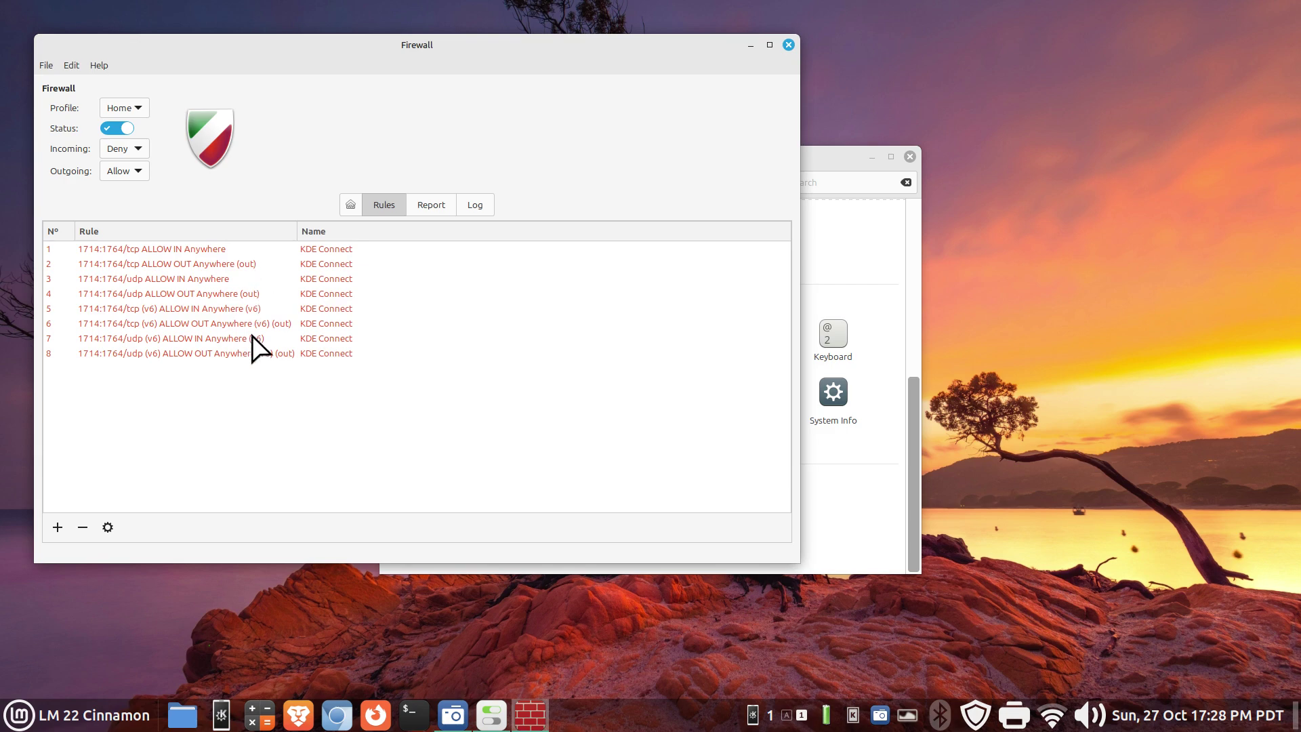
Close the Firewall and System Settings windows.
click(787, 44)
click(909, 157)
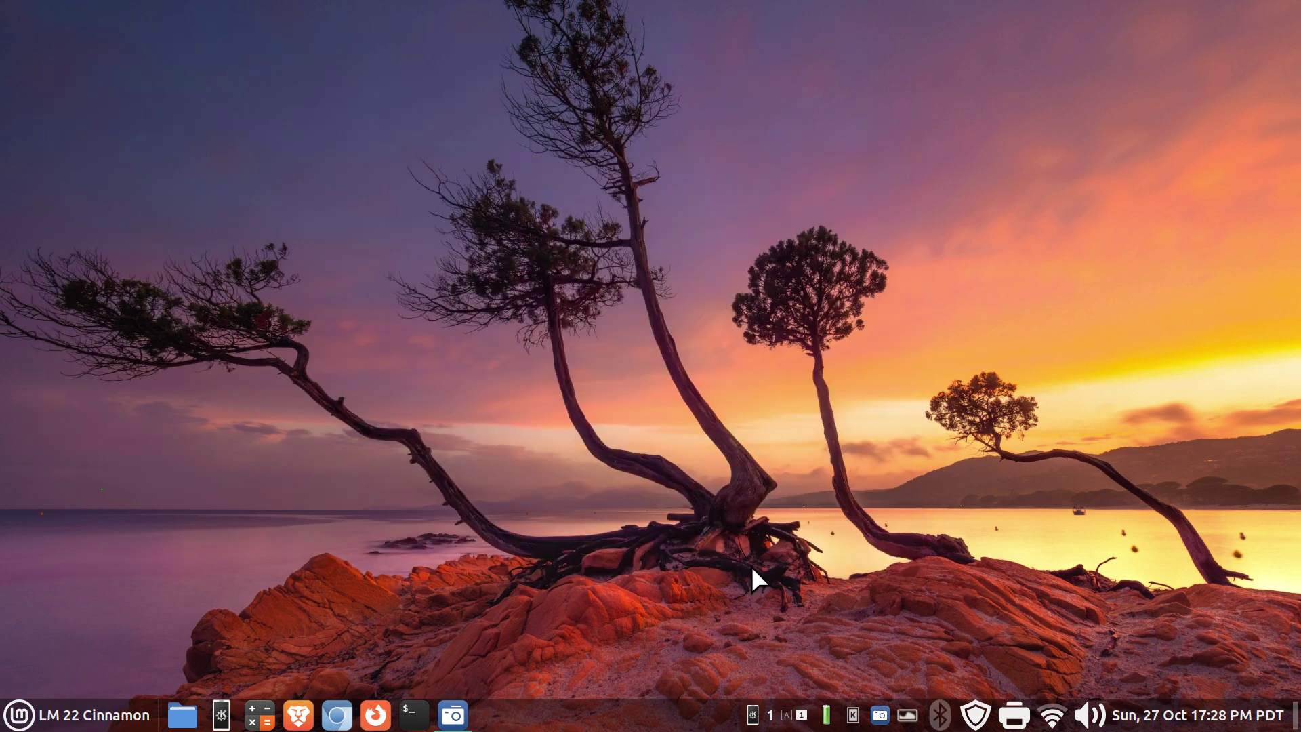